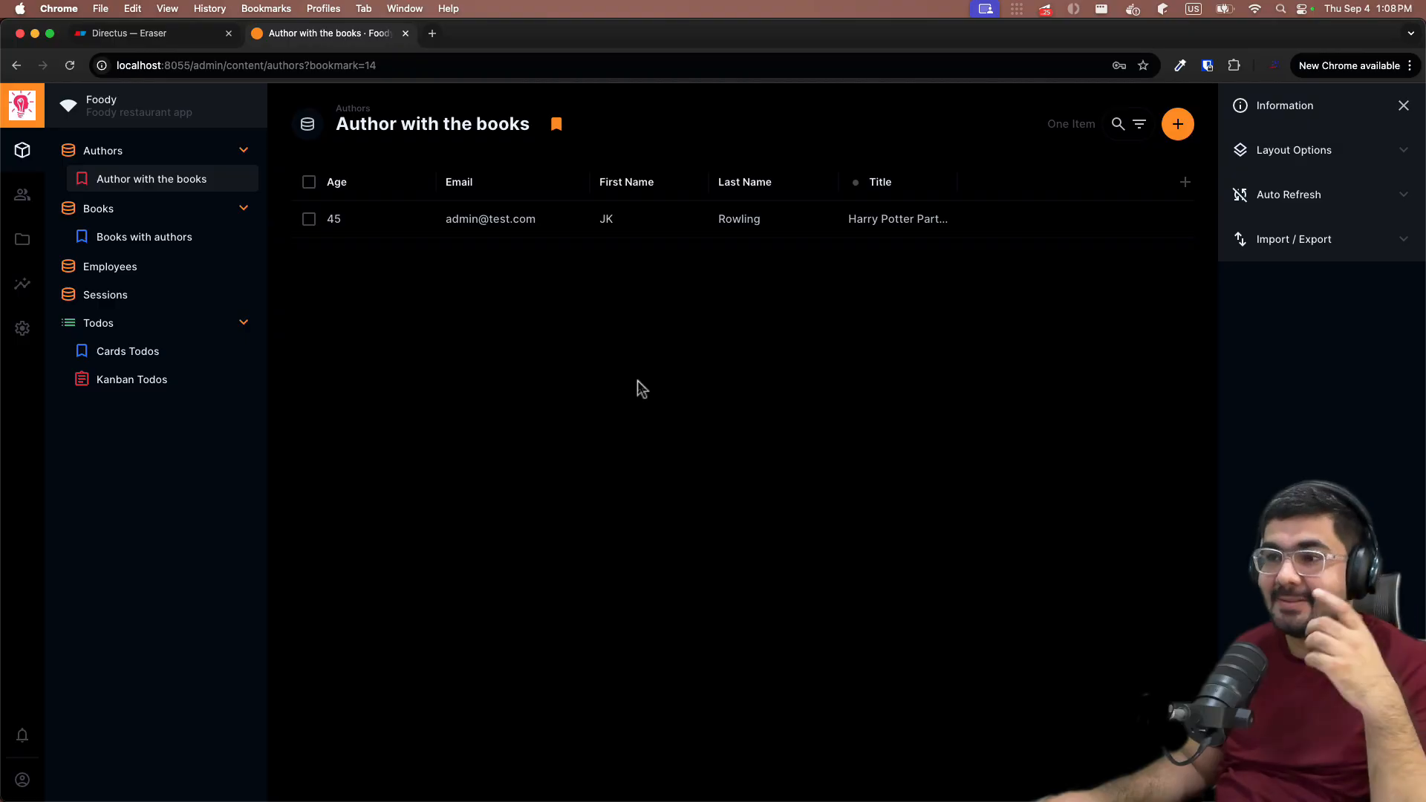
# - In Eraser, select the Many to Many diagram and nudge it slightly right and up
pyautogui.click(127, 37)
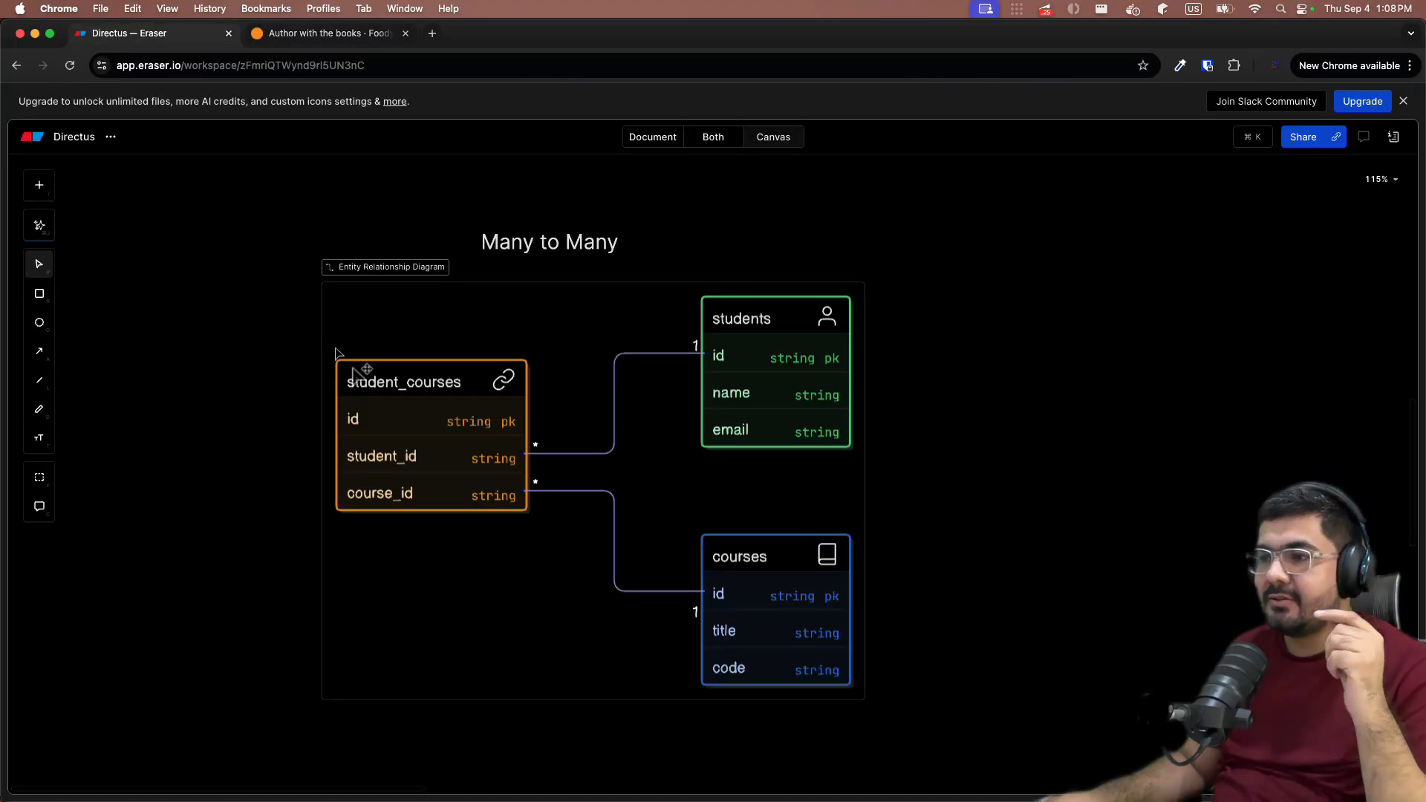
pyautogui.click(560, 318)
pyautogui.moveTo(564, 315); pyautogui.dragTo(617, 315)
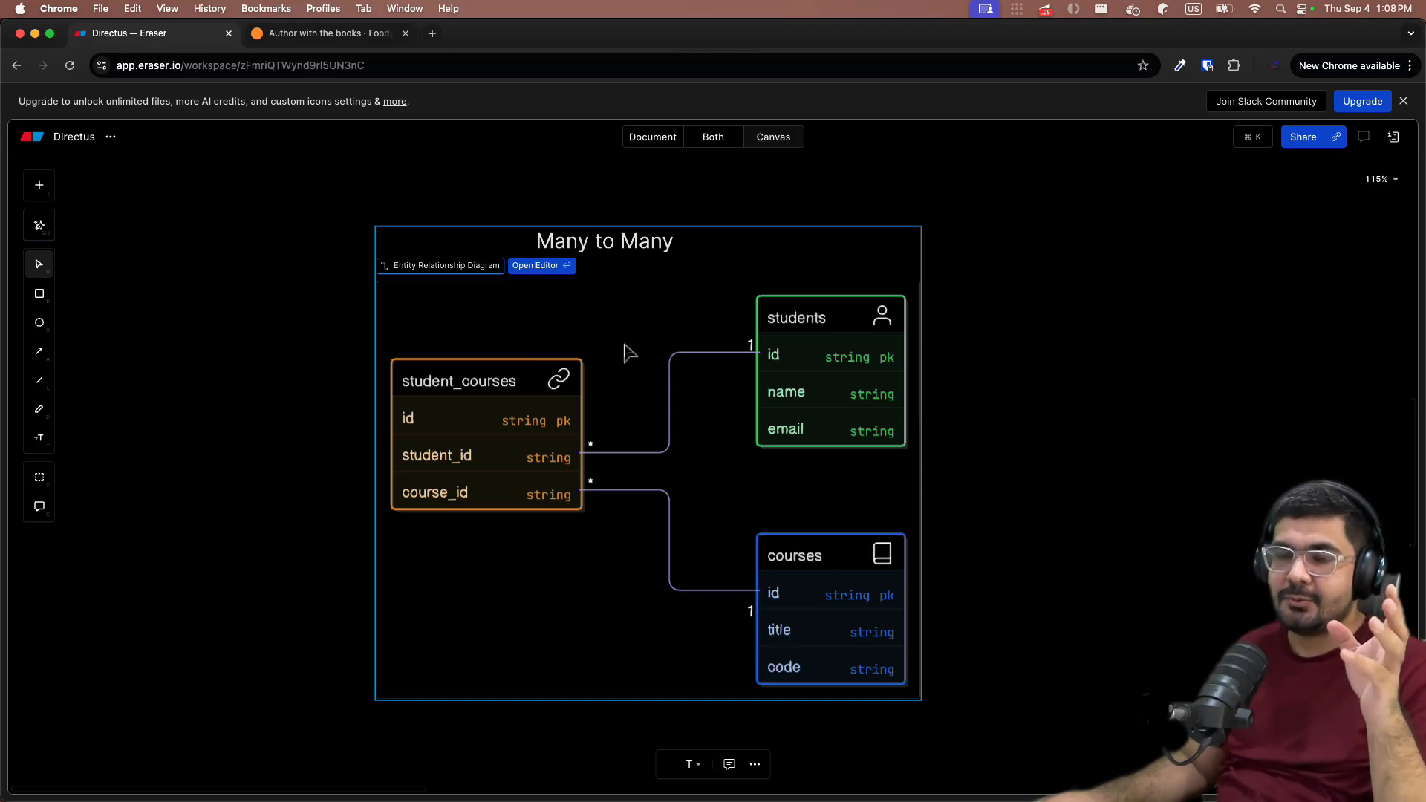
pyautogui.moveTo(624, 346); pyautogui.dragTo(627, 332)
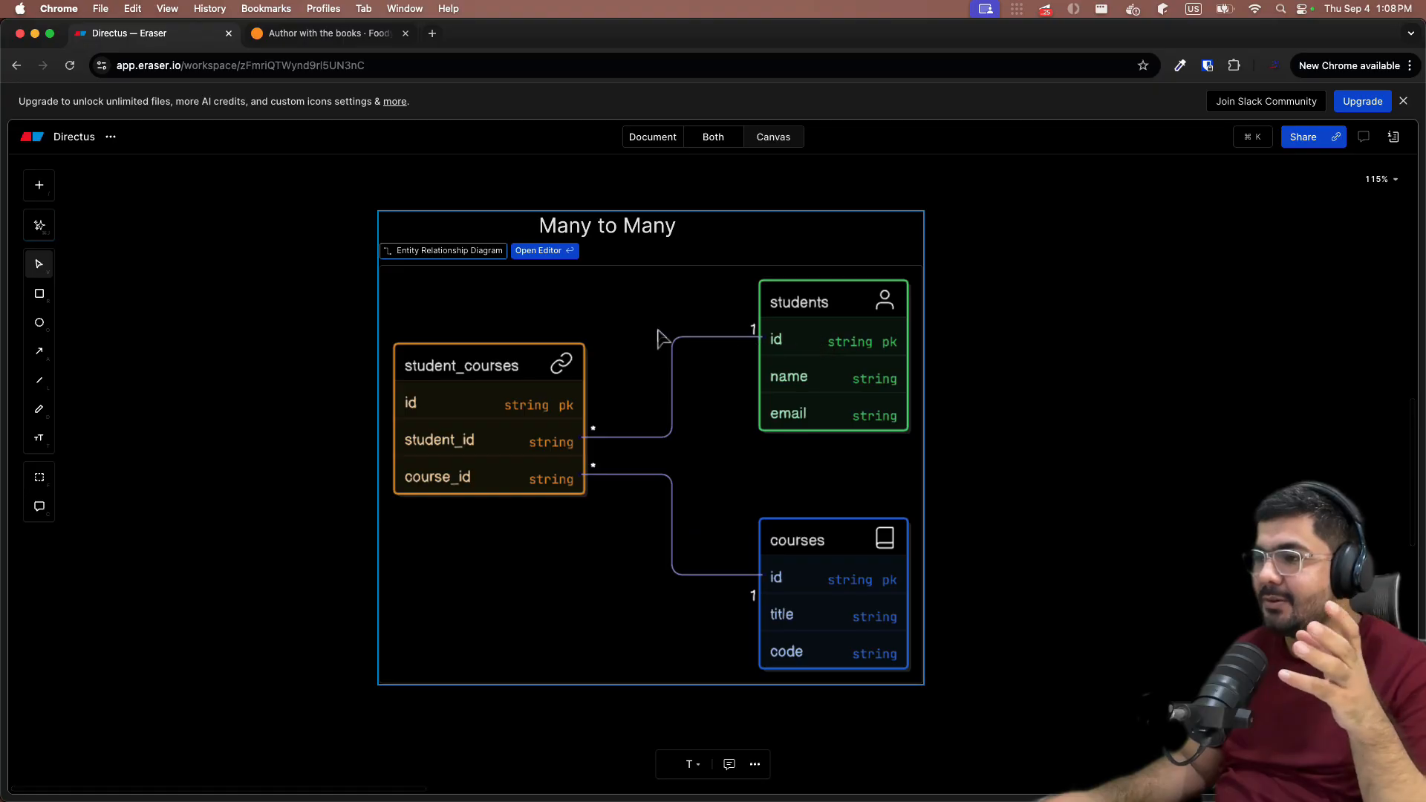
pyautogui.moveTo(657, 338); pyautogui.dragTo(646, 318)
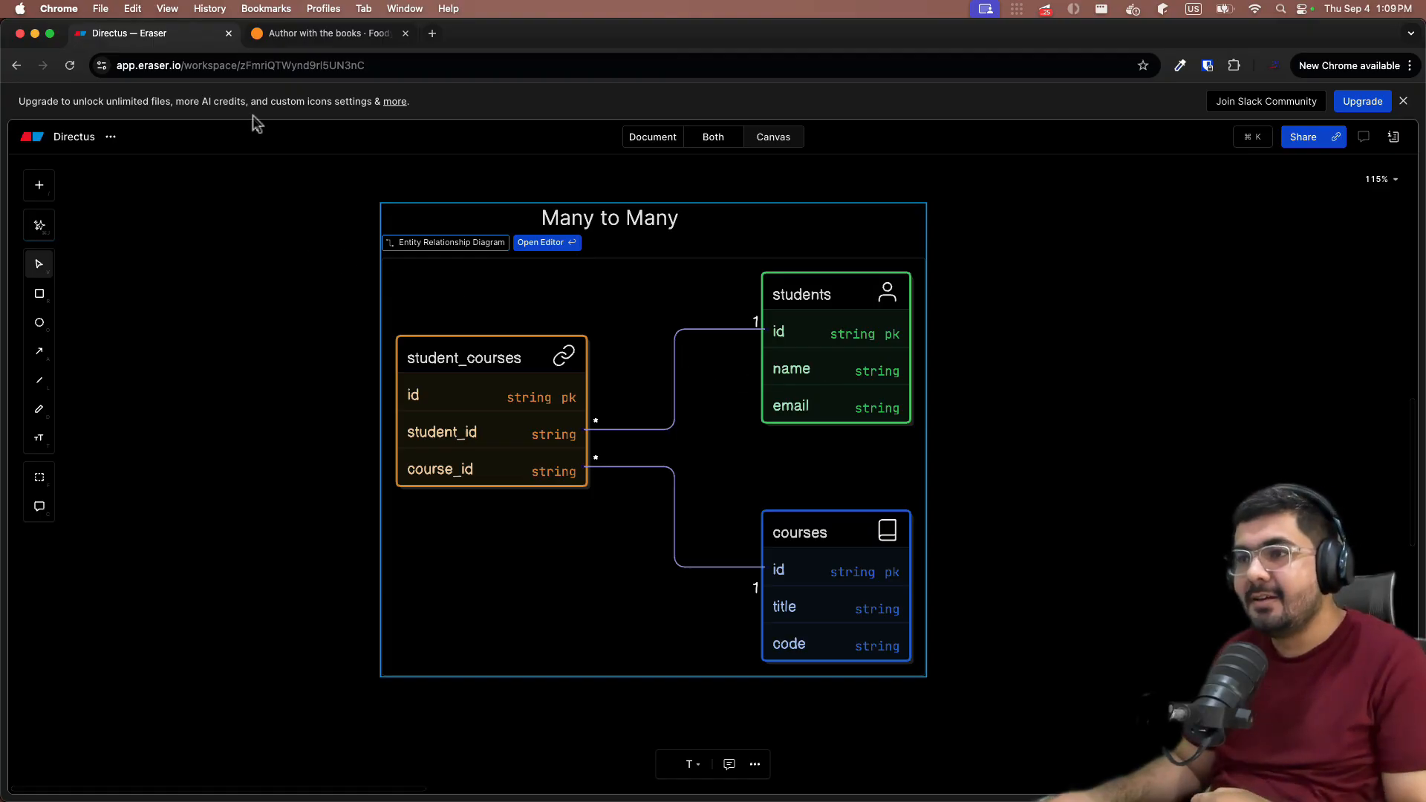
# - Start a new Directus collection named students with a Generated UUID primary key
pyautogui.click(285, 35)
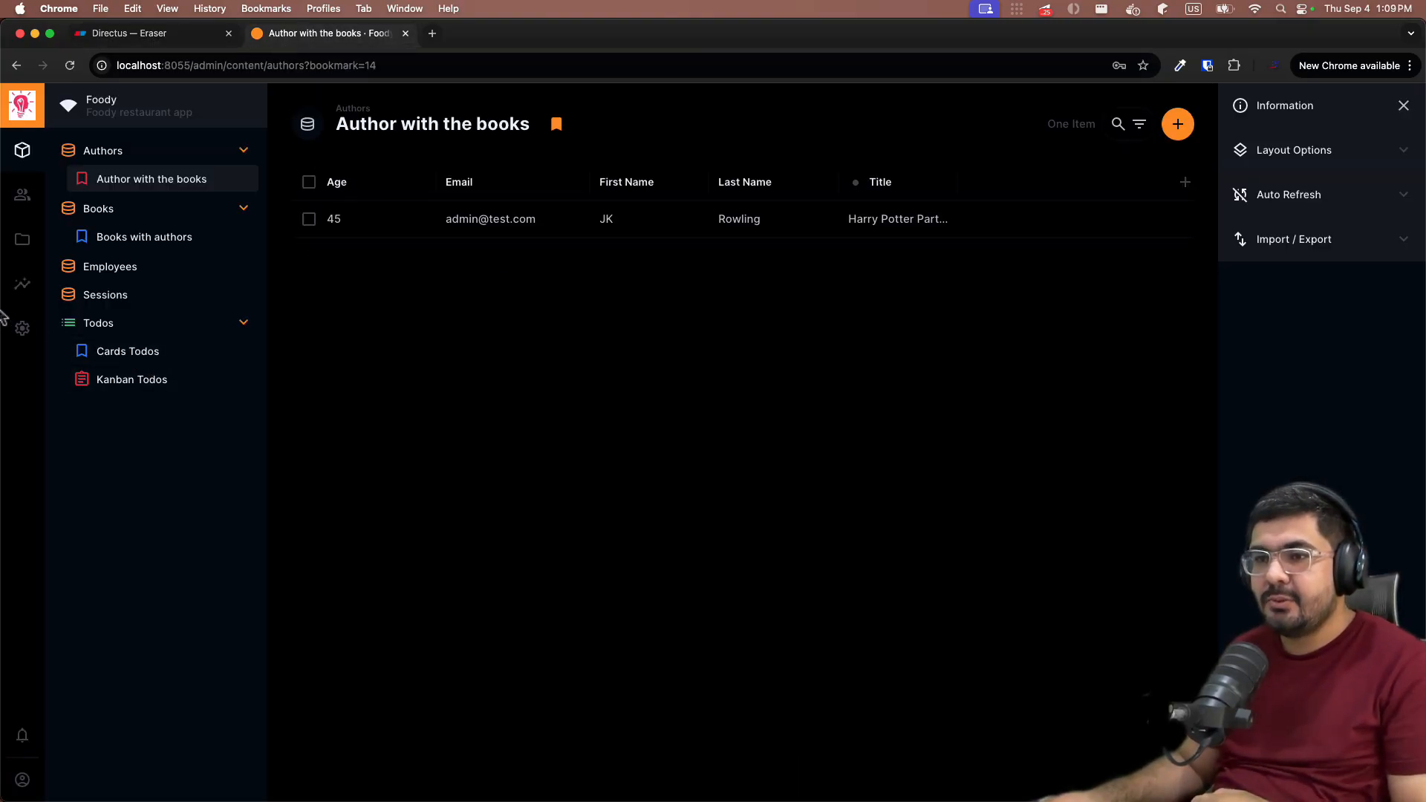
pyautogui.click(22, 328)
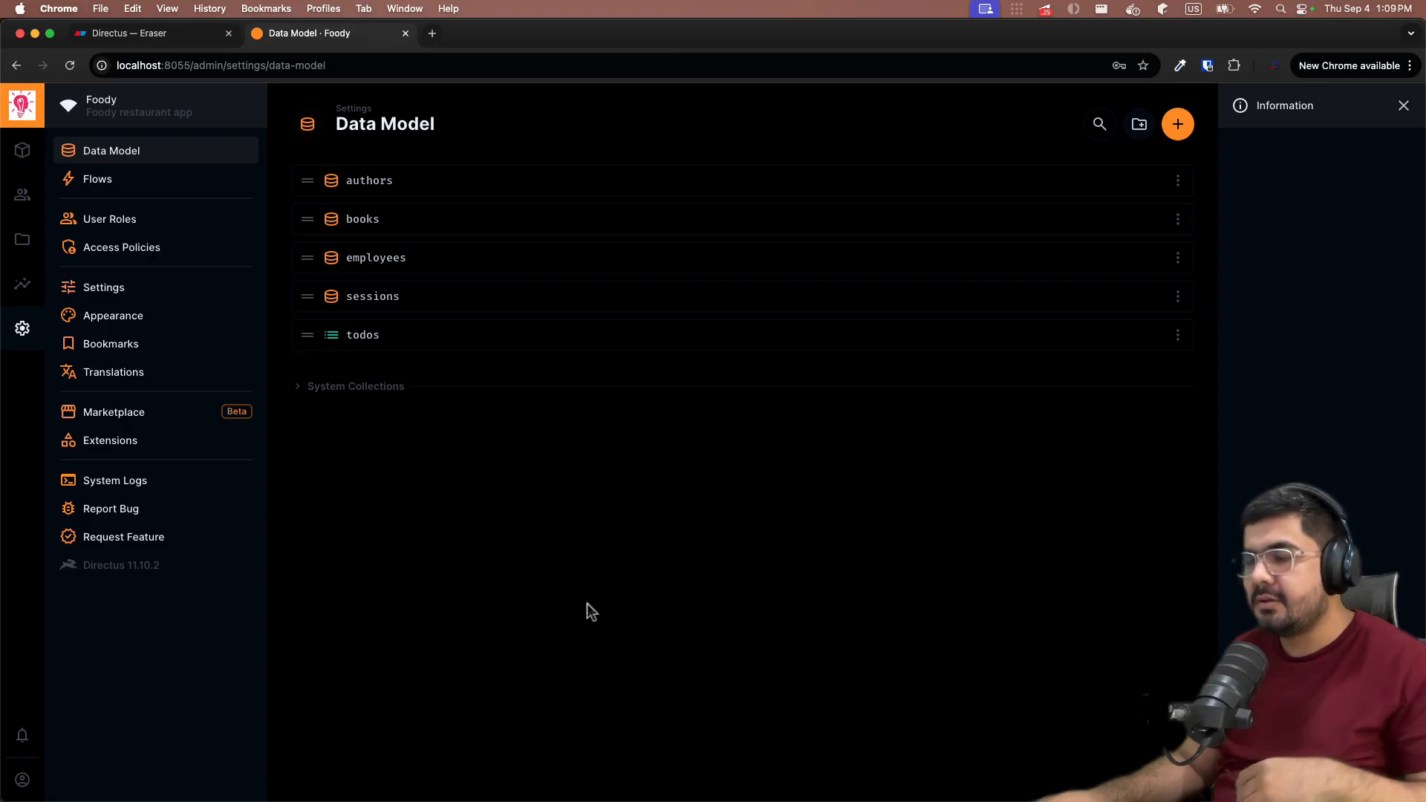
pyautogui.click(1177, 125)
pyautogui.write('stu')
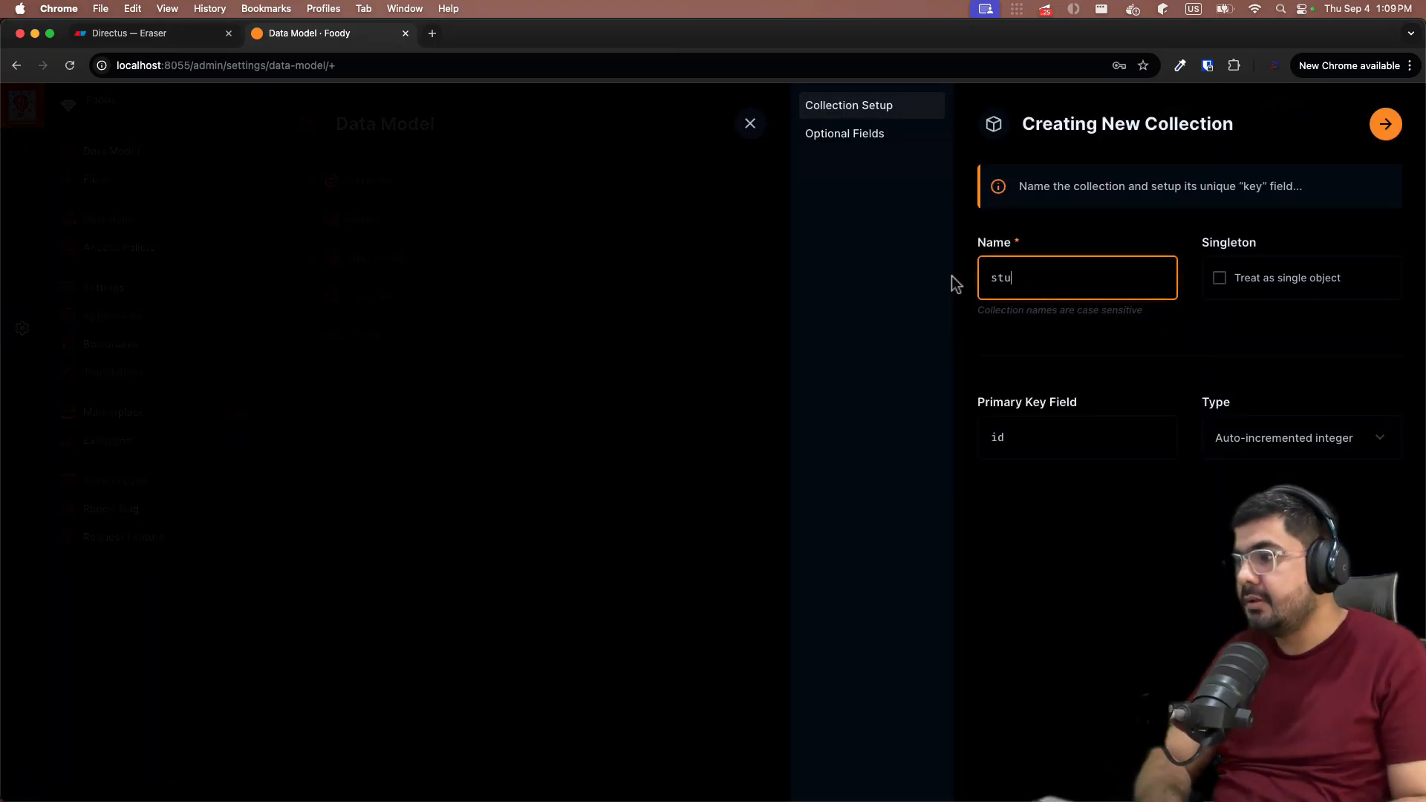
pyautogui.write('dents')
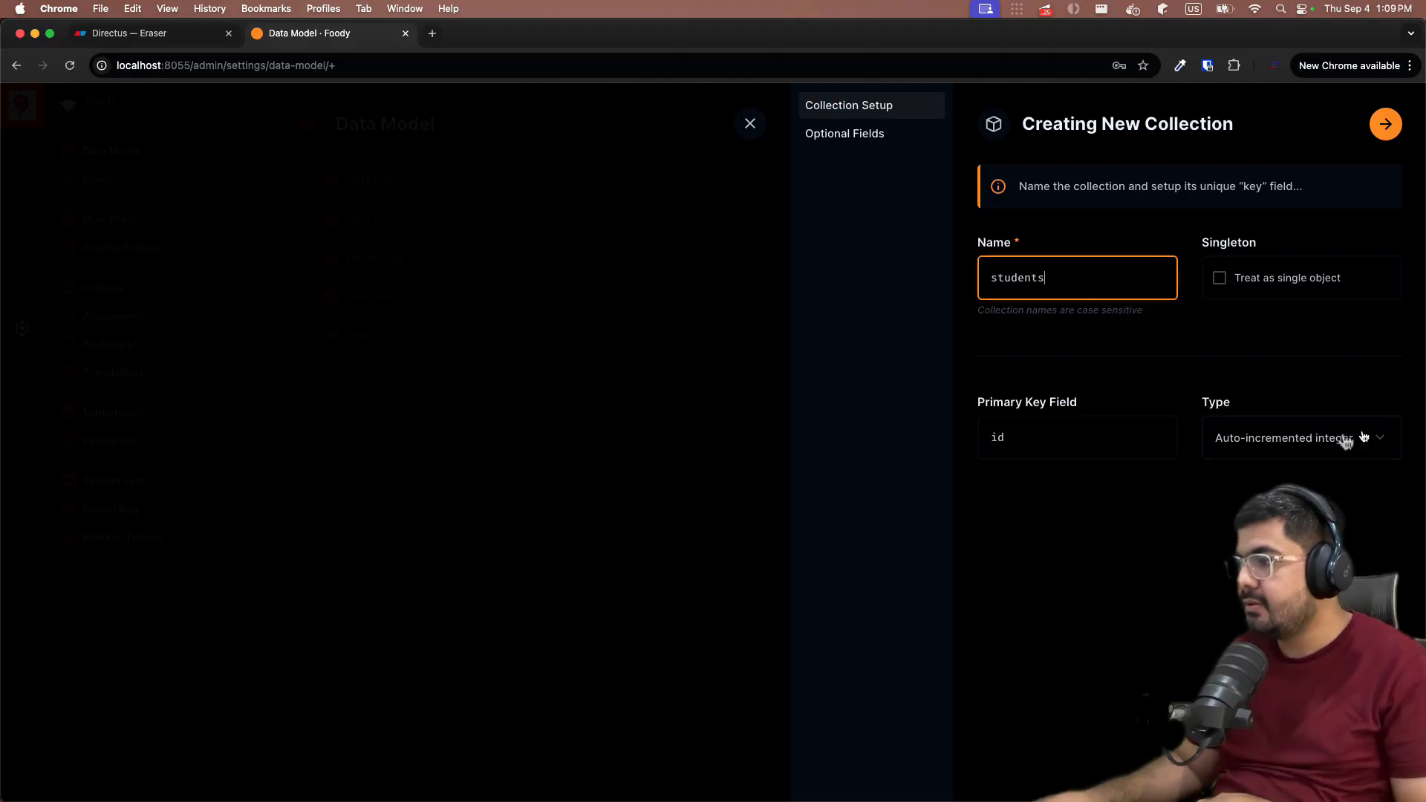
pyautogui.click(1311, 443)
pyautogui.click(1222, 528)
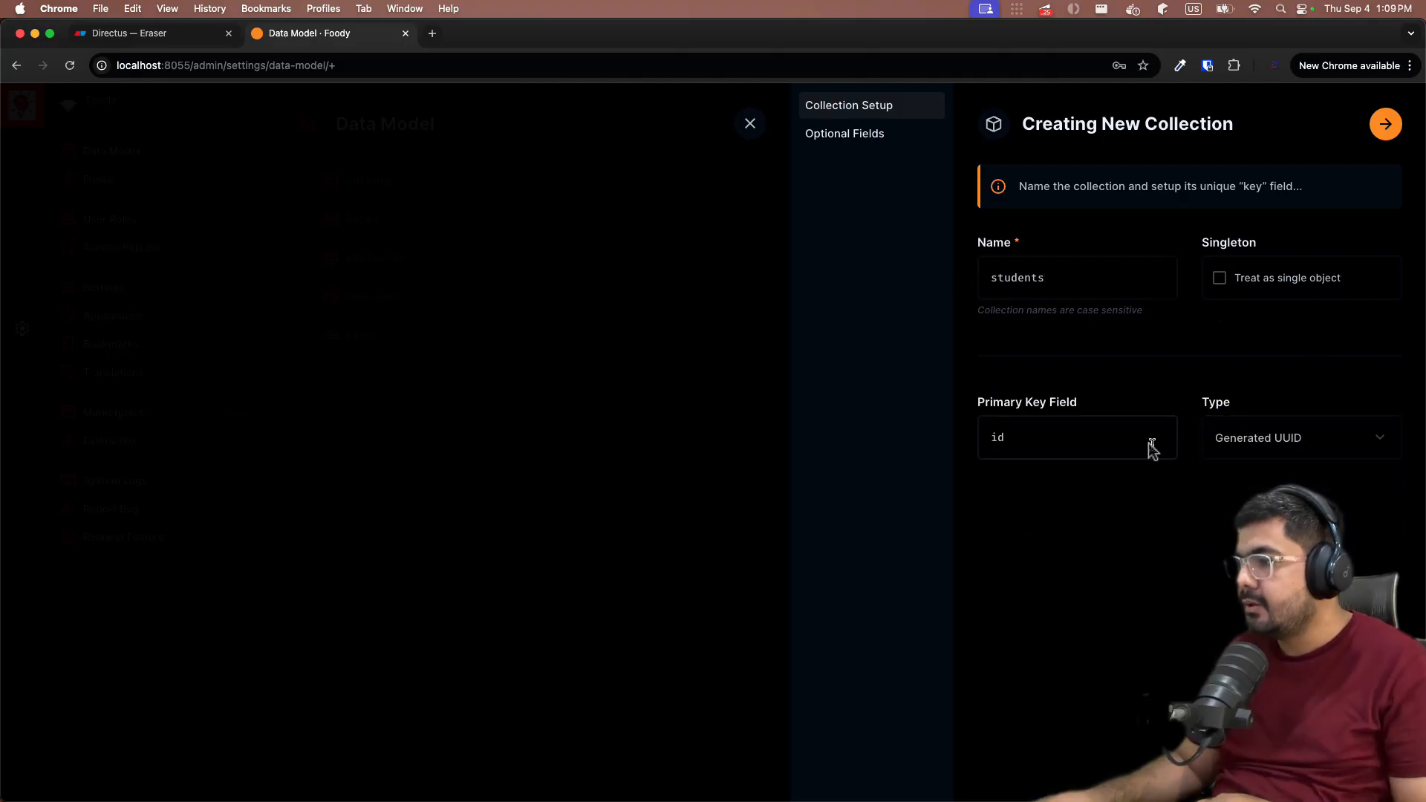
pyautogui.click(1383, 127)
# - Include date_created, date_updated, user_updated and user_created fields, then save the students collection
pyautogui.click(1130, 388)
pyautogui.click(1102, 487)
pyautogui.click(1263, 485)
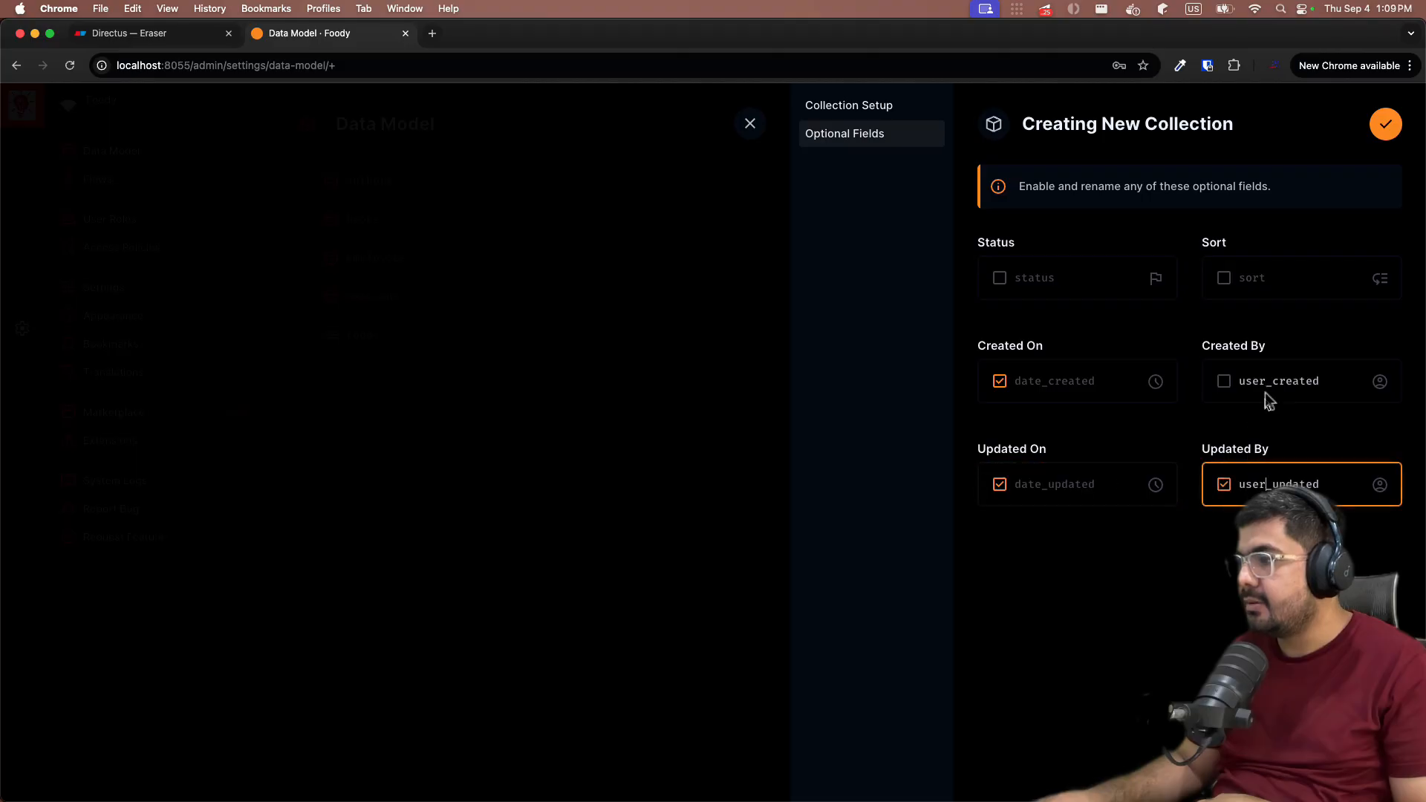
pyautogui.click(1264, 392)
pyautogui.click(1385, 126)
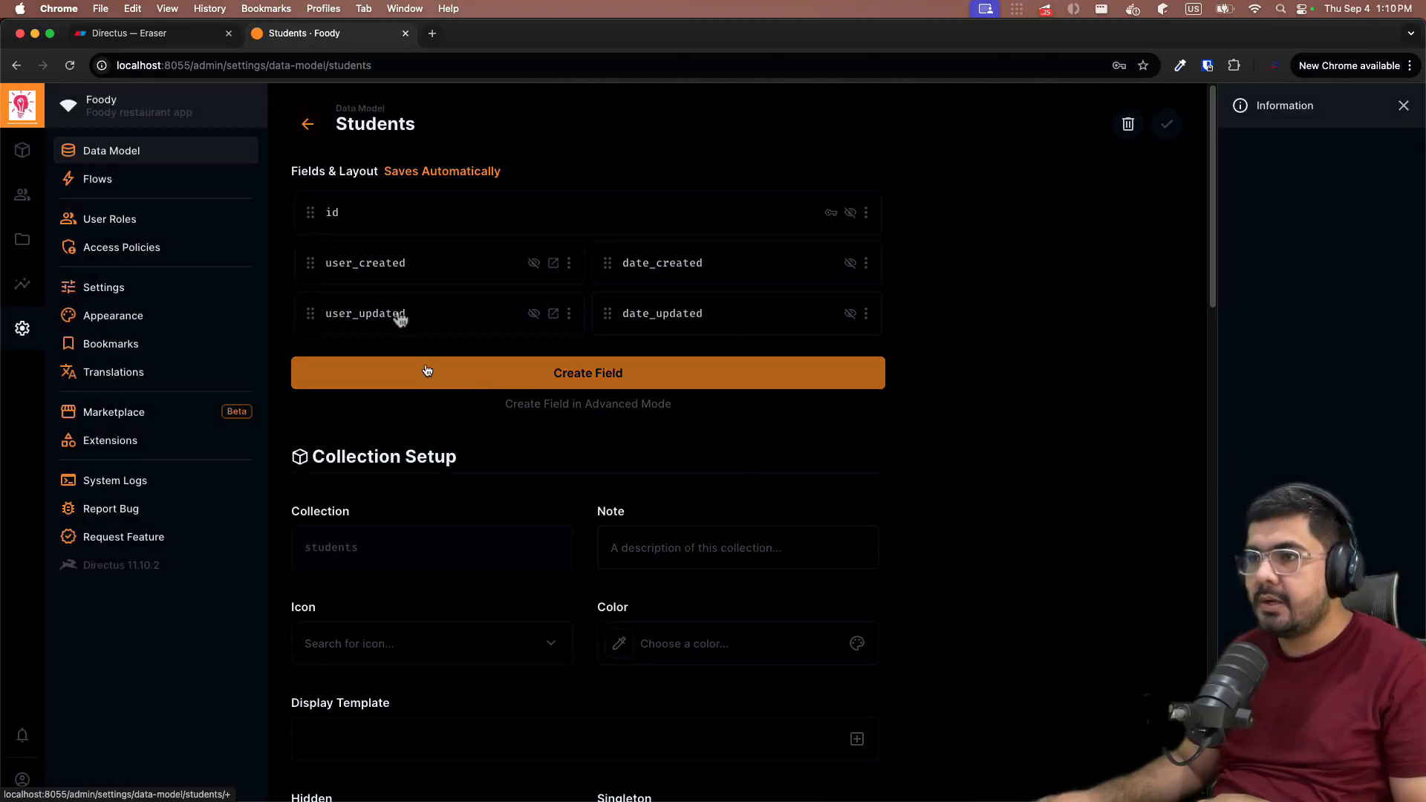
# - Add a required text input field with key 'name' to students
pyautogui.click(197, 38)
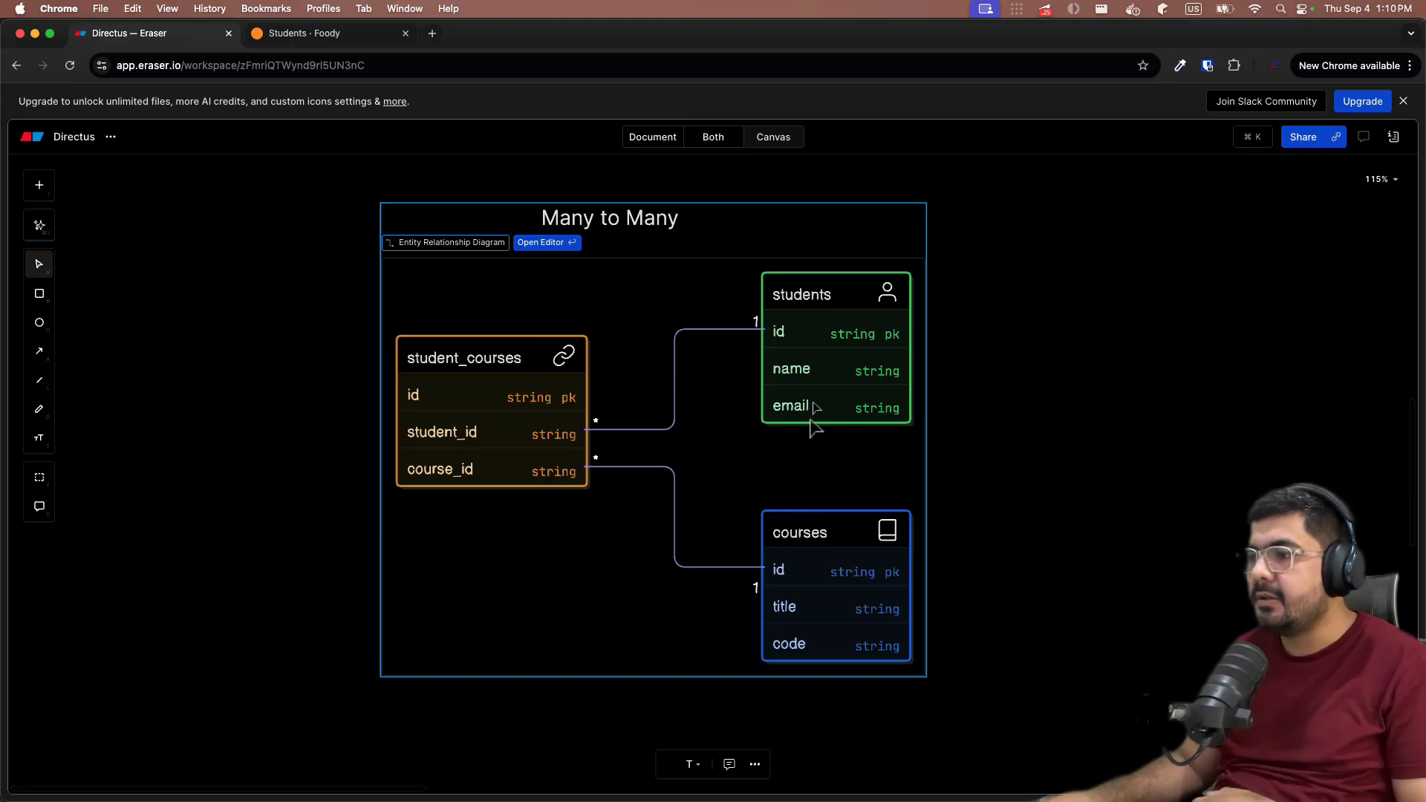
pyautogui.click(319, 33)
pyautogui.click(684, 373)
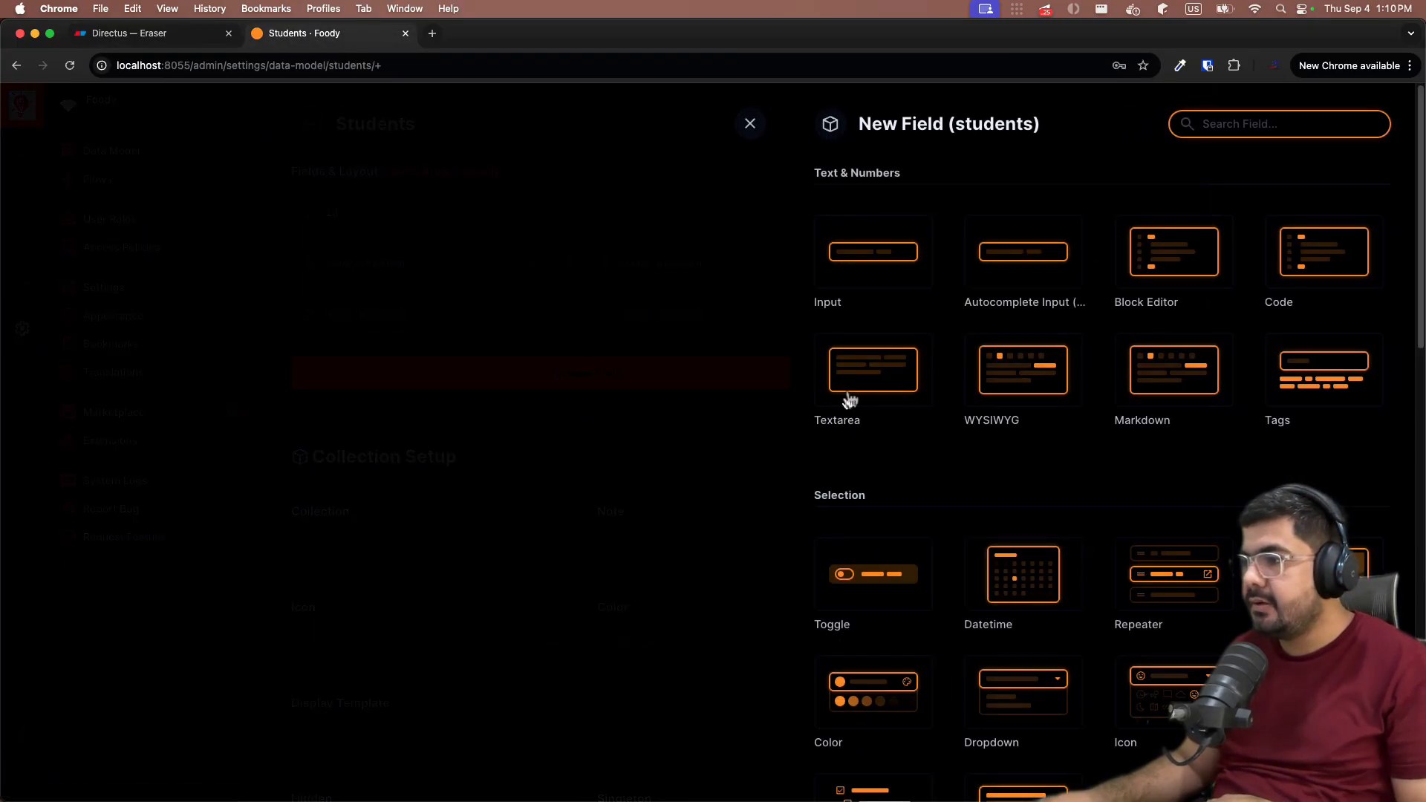
pyautogui.click(889, 255)
pyautogui.write('name_')
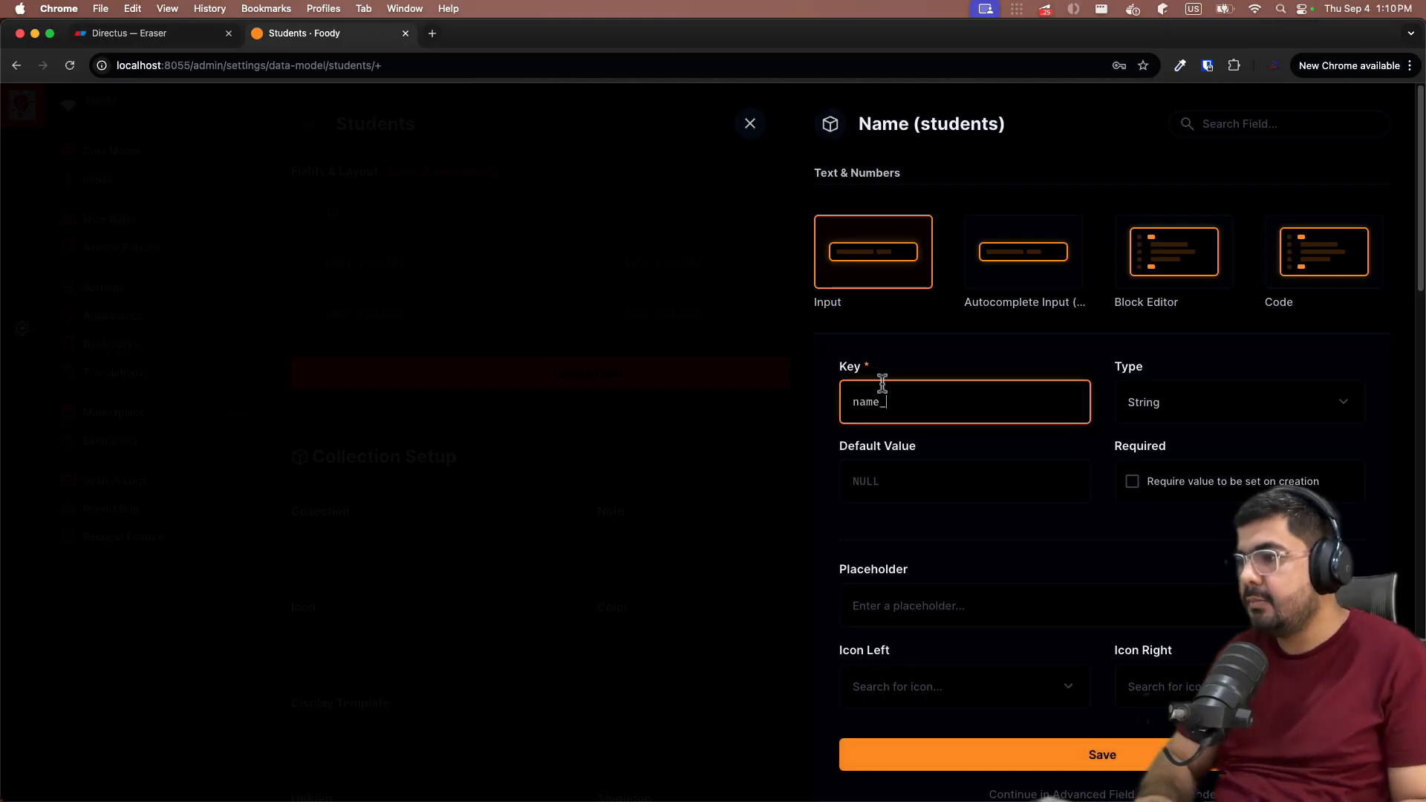
pyautogui.press('BackSpace')
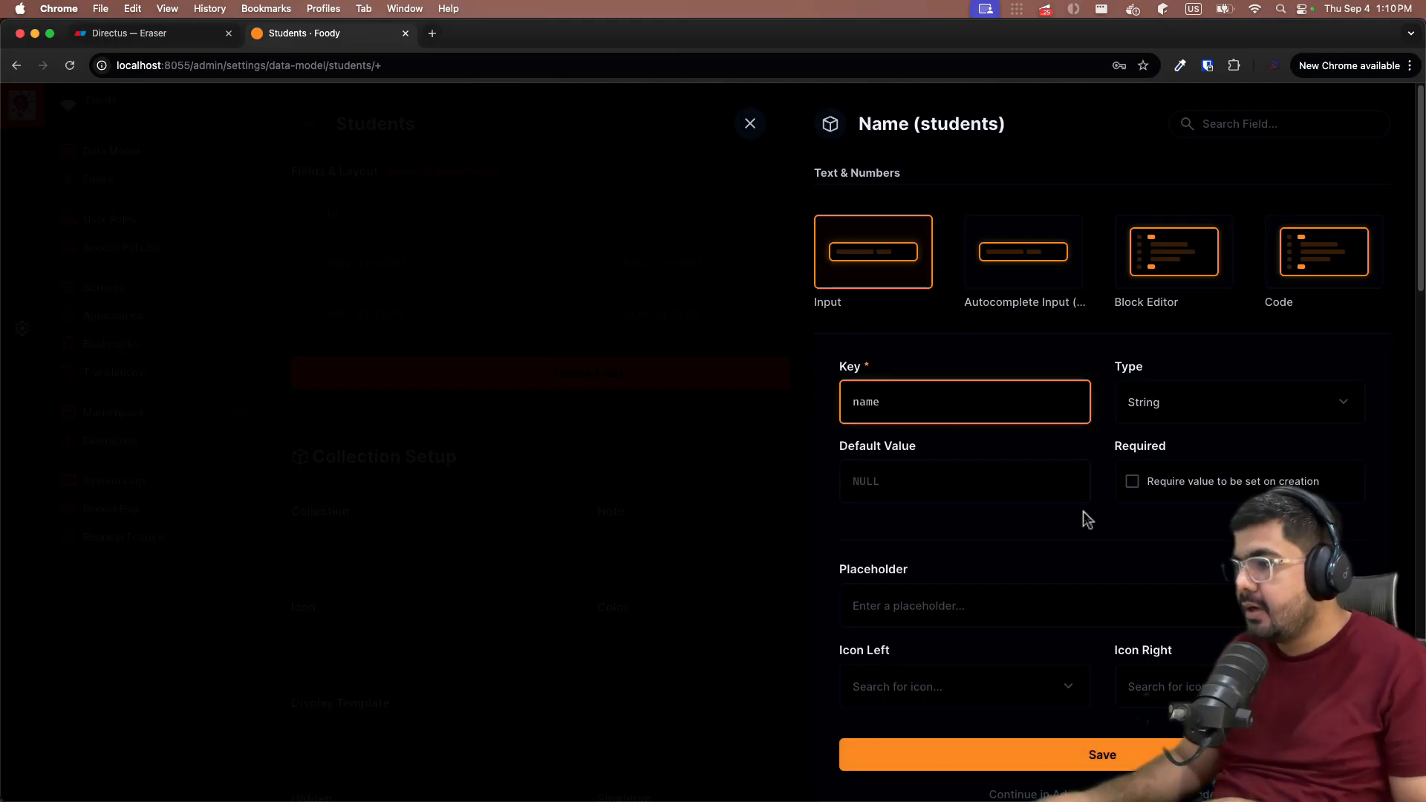
pyautogui.scroll(-2, 1083, 511)
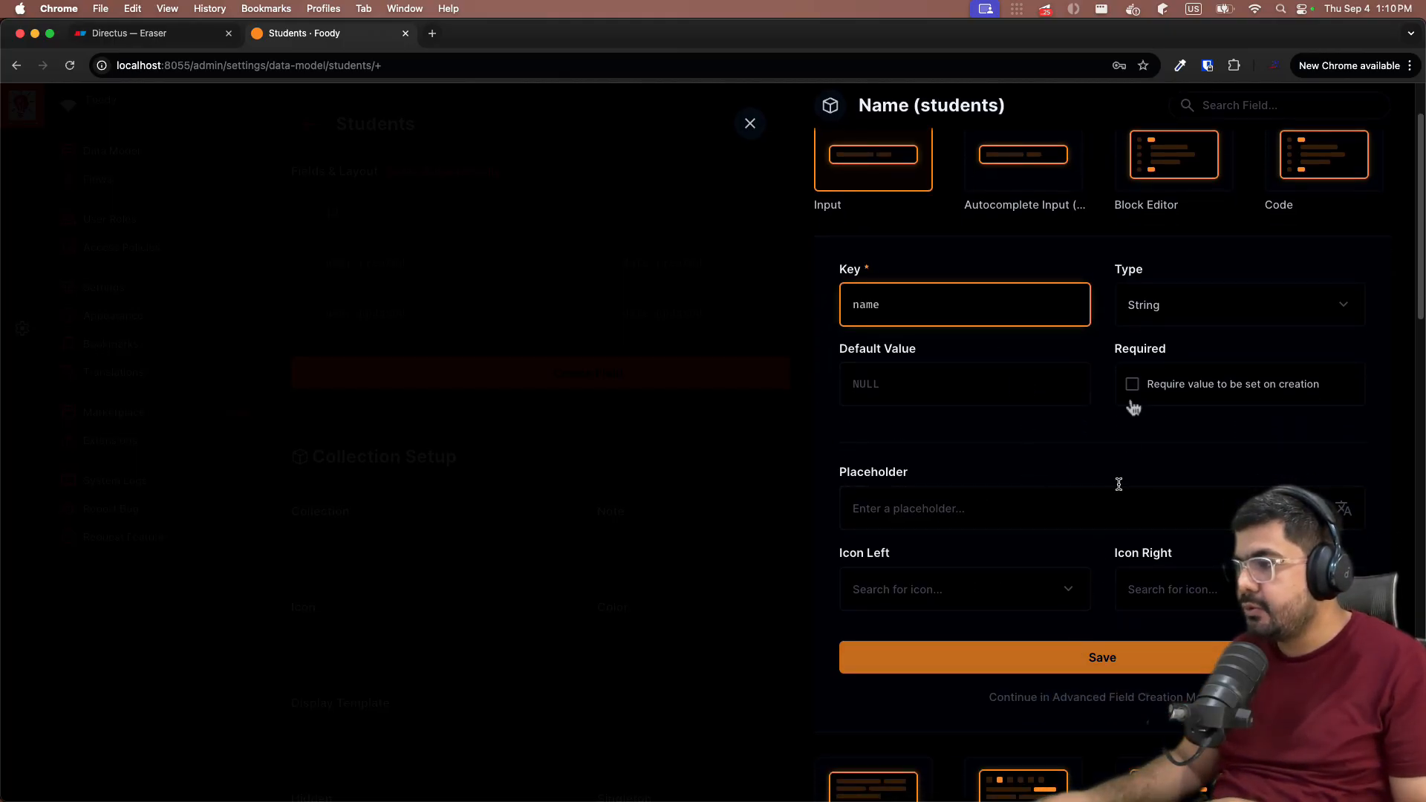
pyautogui.click(1210, 389)
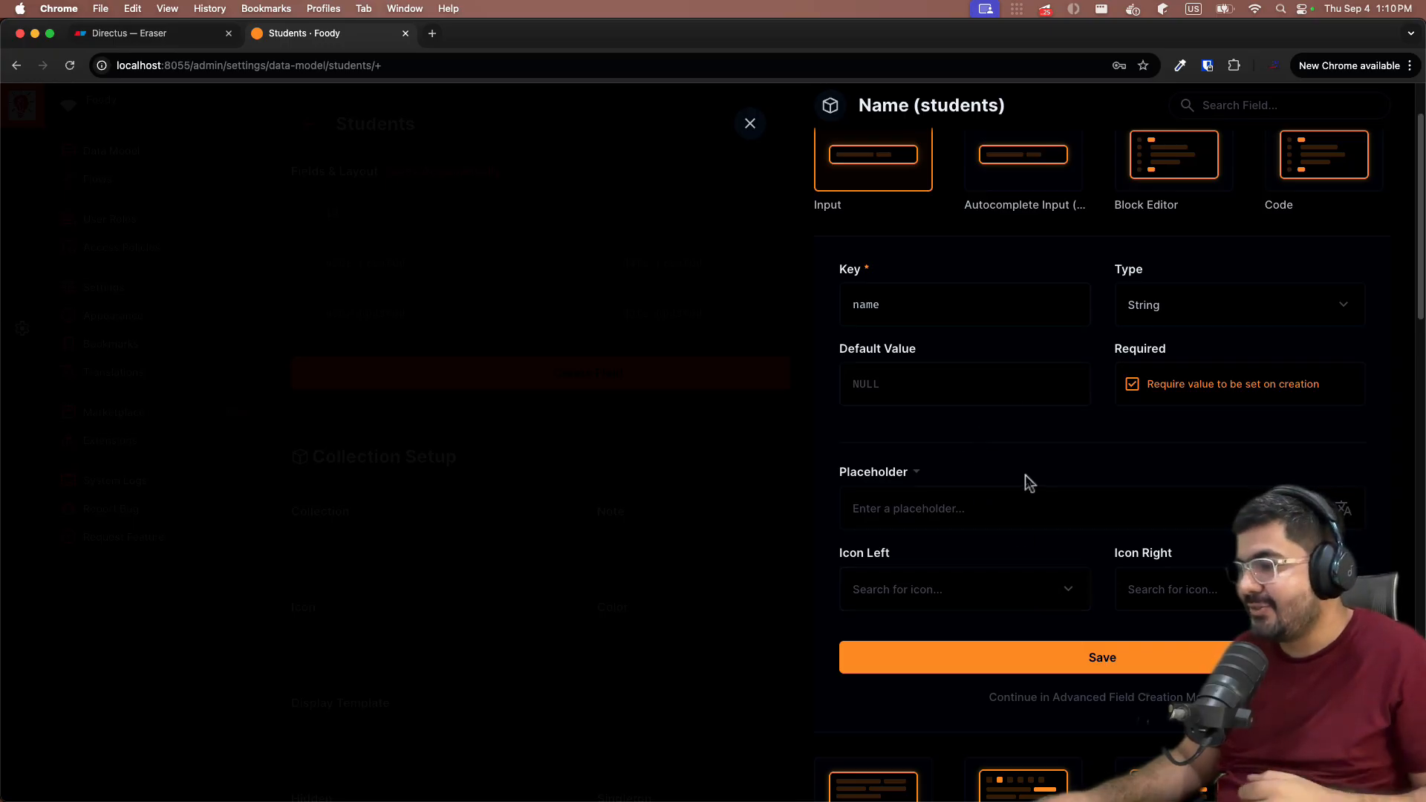
pyautogui.click(961, 659)
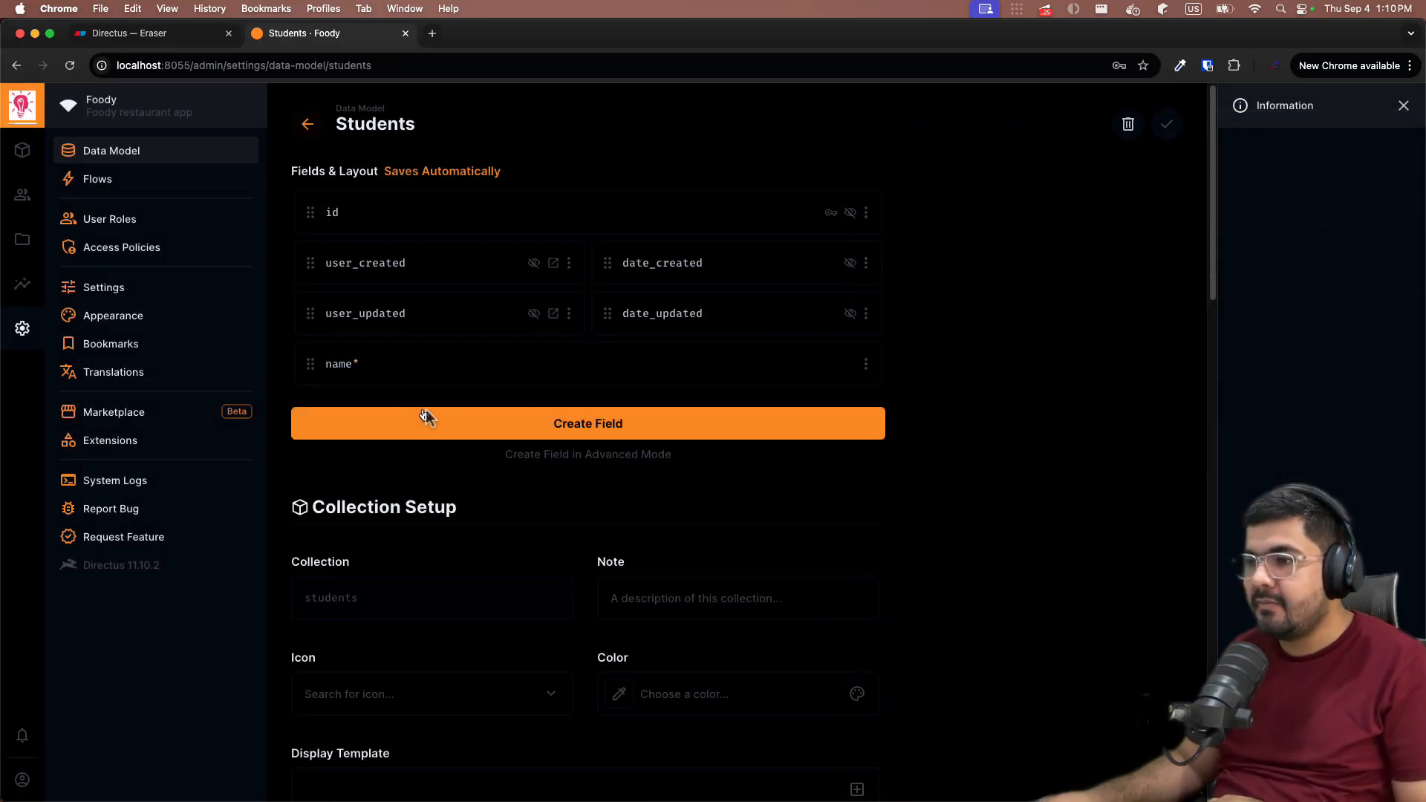
# - Add an optional text input field with key 'email' to students
pyautogui.click(152, 35)
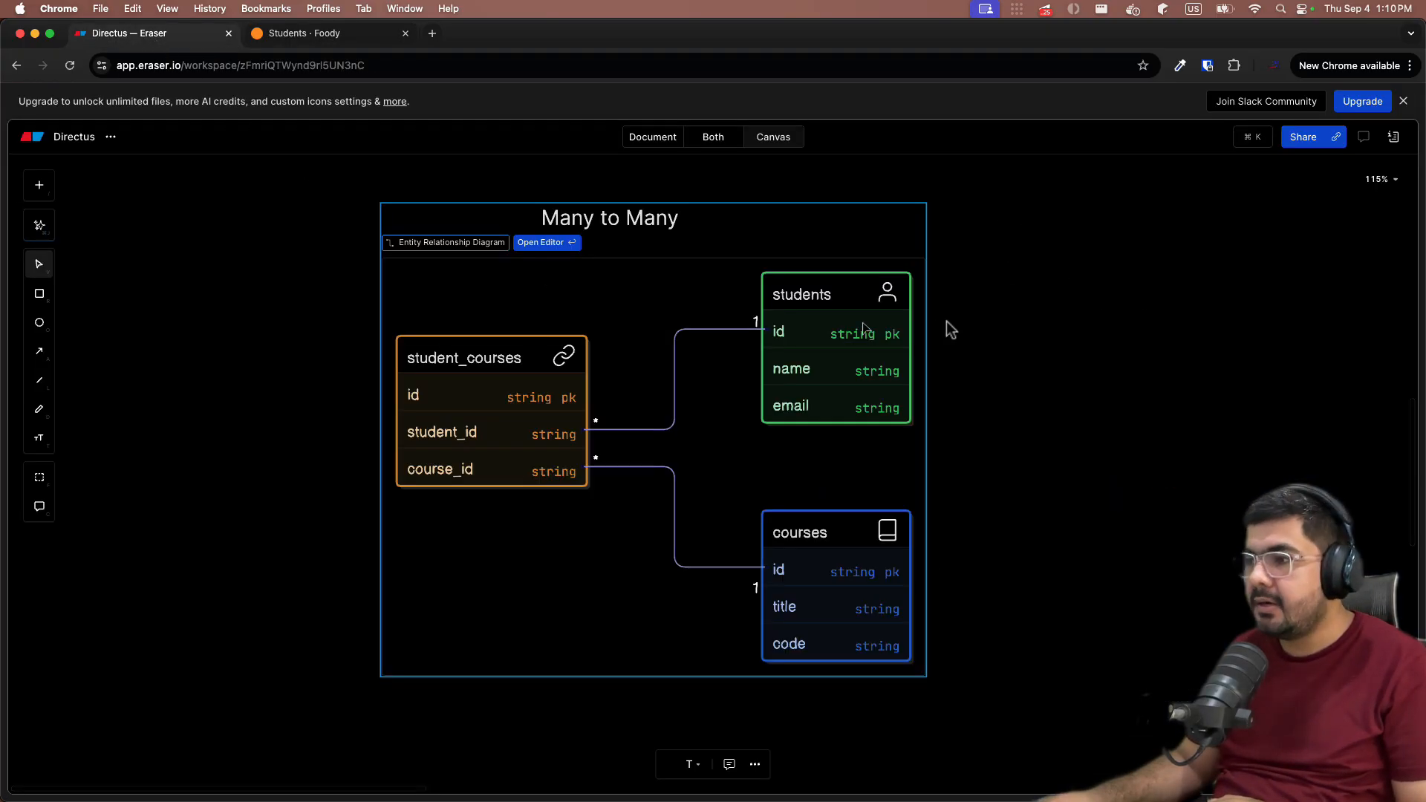
pyautogui.click(322, 41)
pyautogui.click(449, 435)
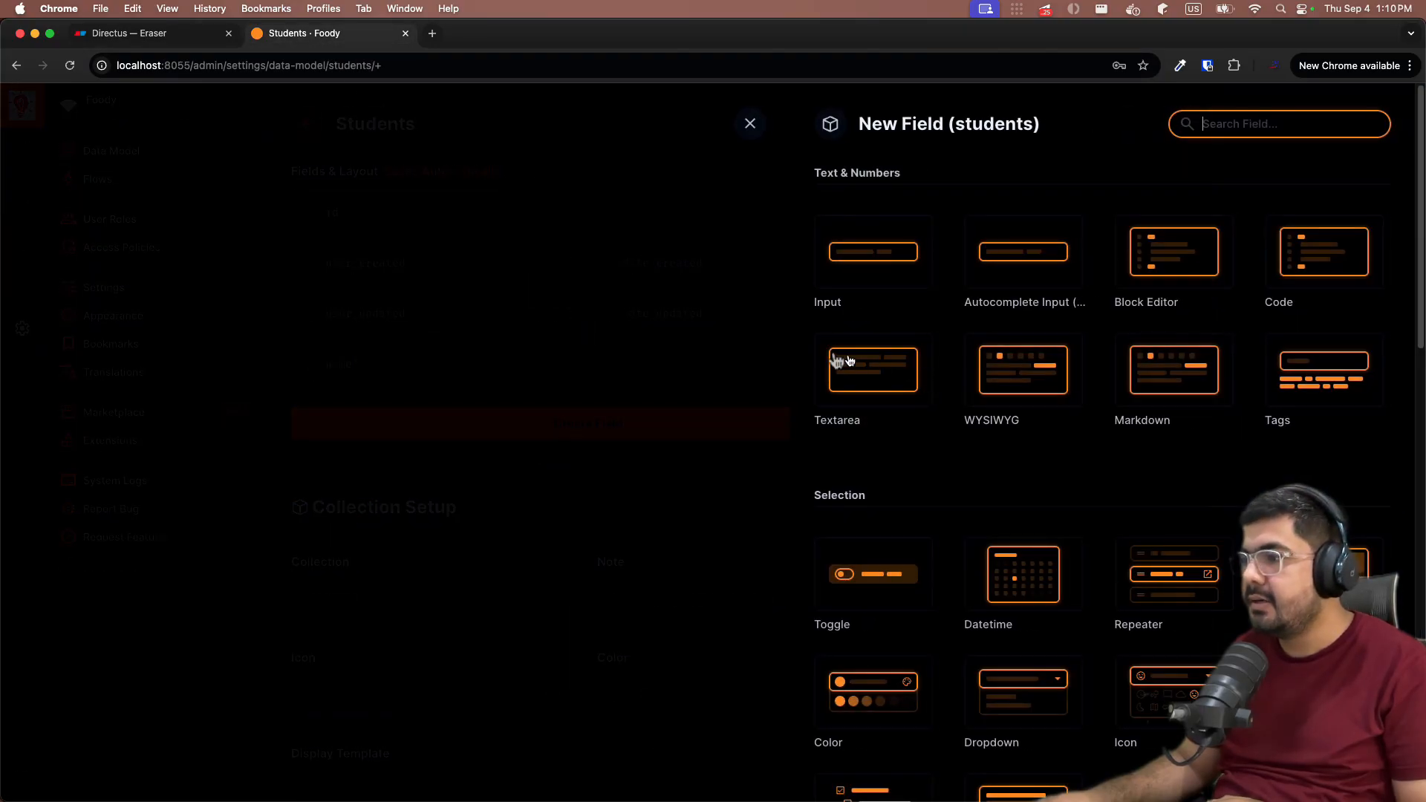
pyautogui.click(835, 302)
pyautogui.write('email')
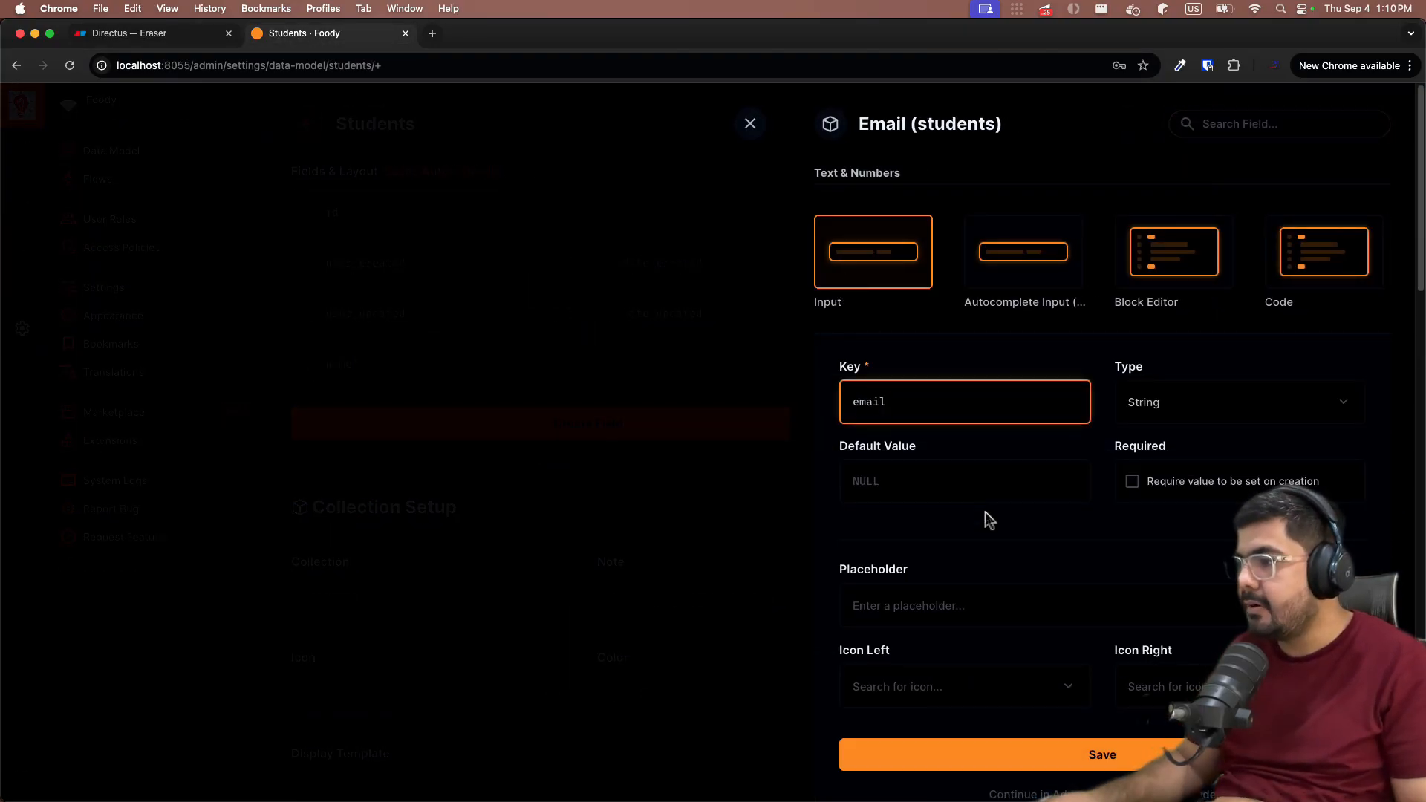
pyautogui.click(1001, 550)
pyautogui.scroll(-3, 1001, 549)
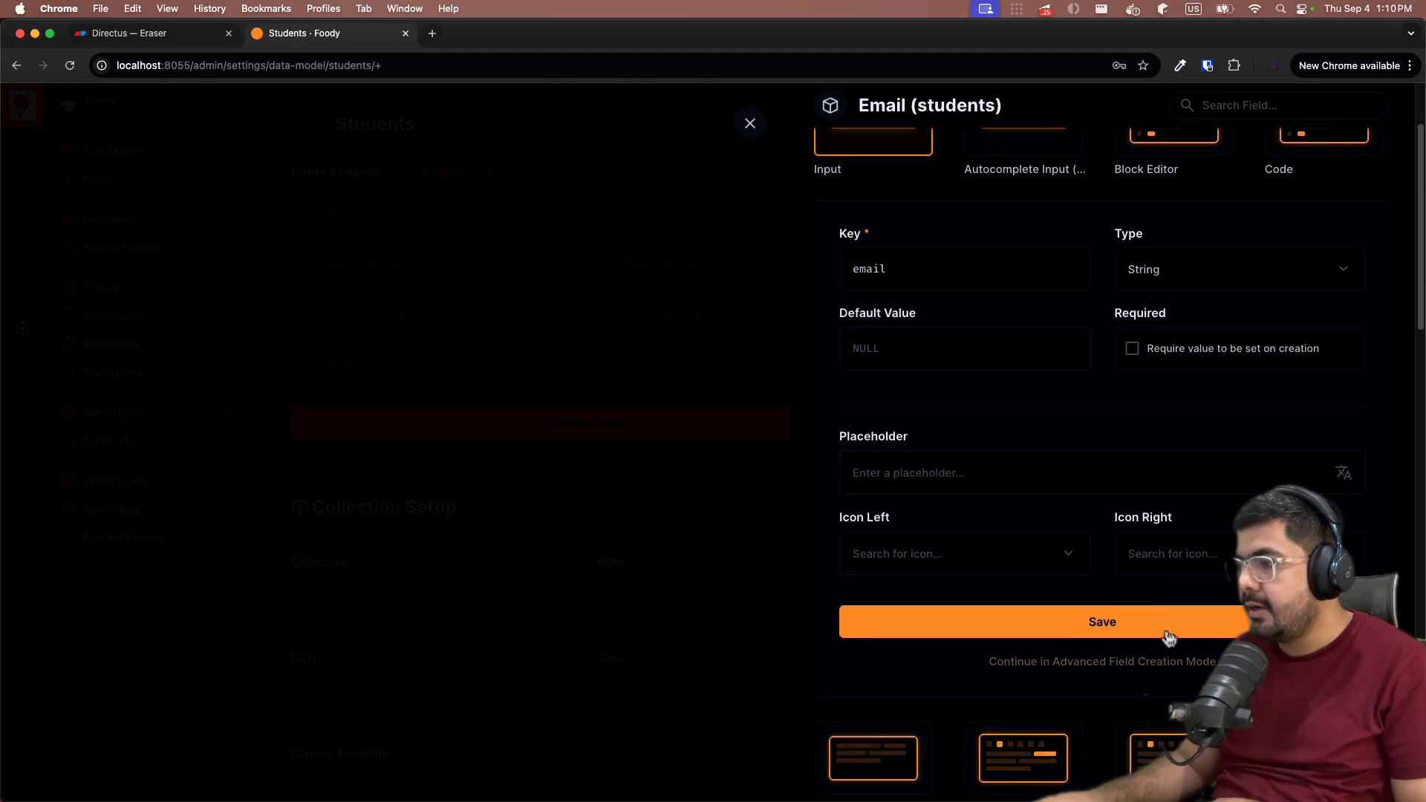
pyautogui.click(1002, 633)
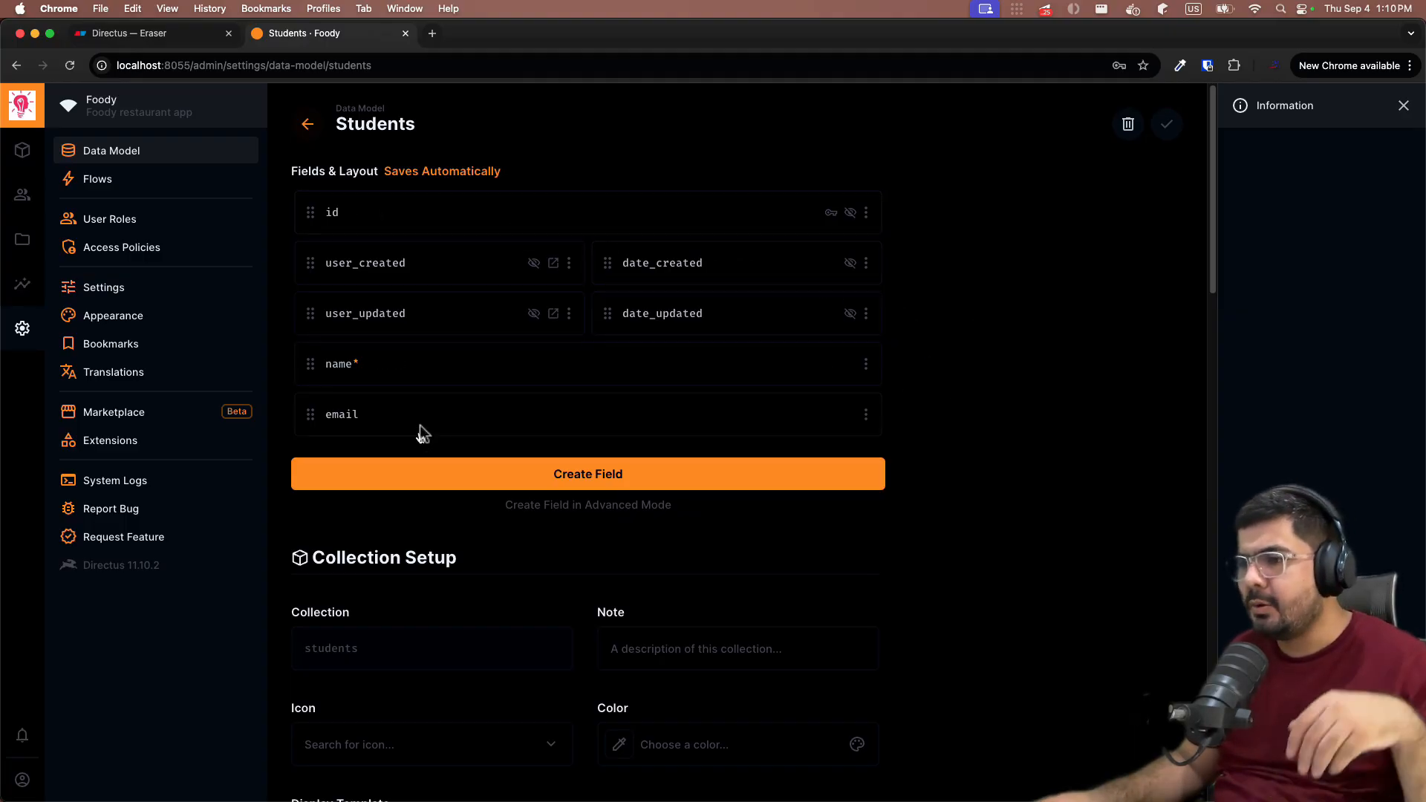
# - Collapse the Books, Authors and Todos groups in Content and open the Students collection
pyautogui.click(119, 35)
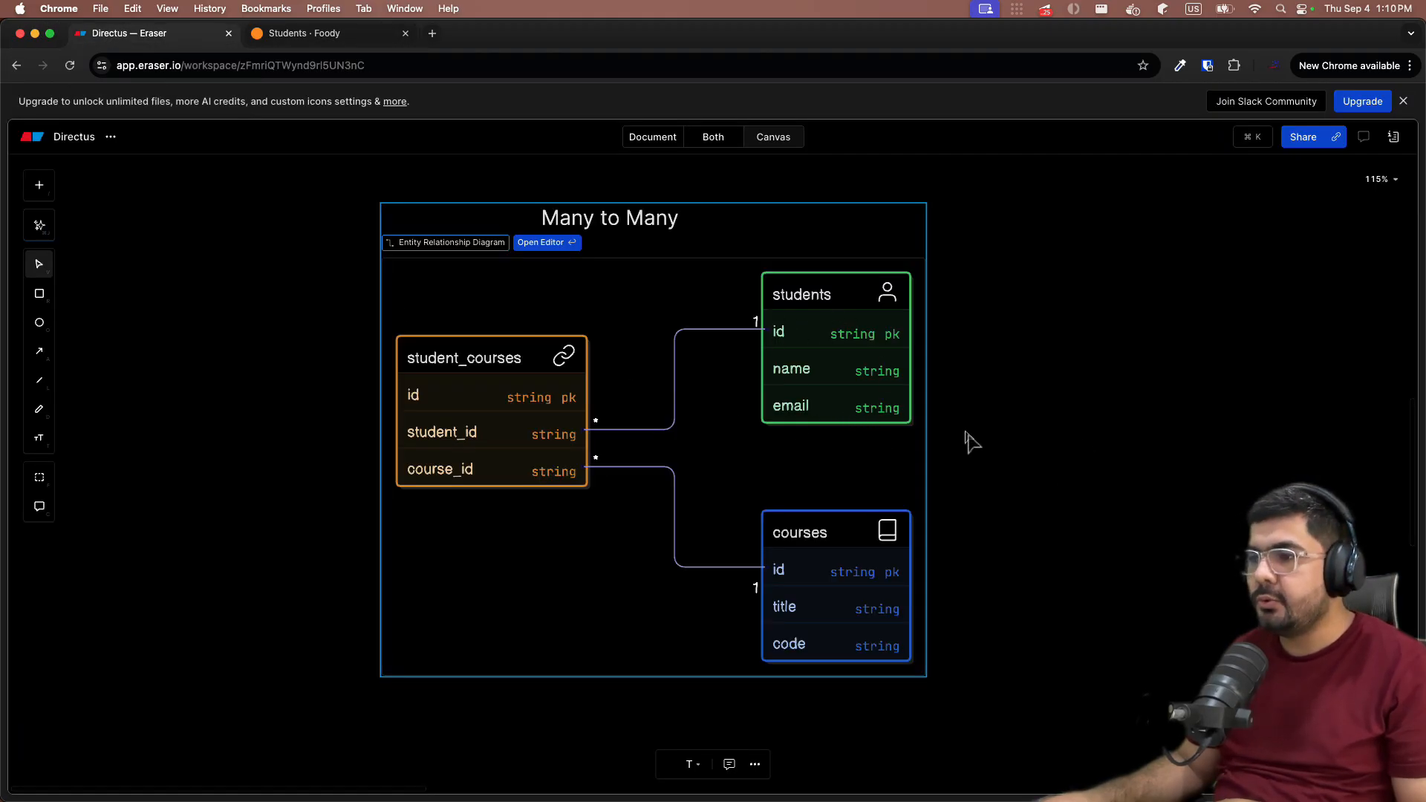
pyautogui.click(304, 33)
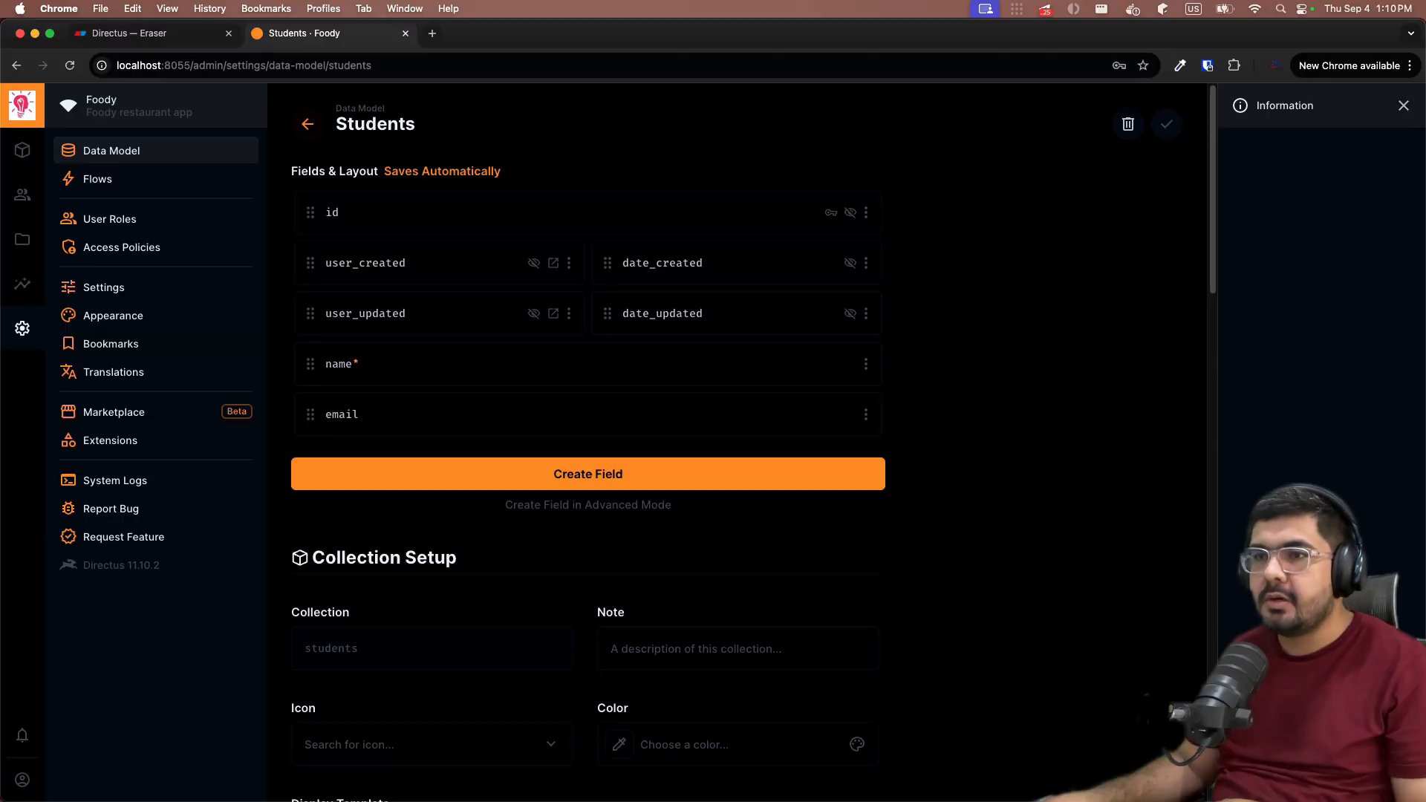
pyautogui.click(23, 150)
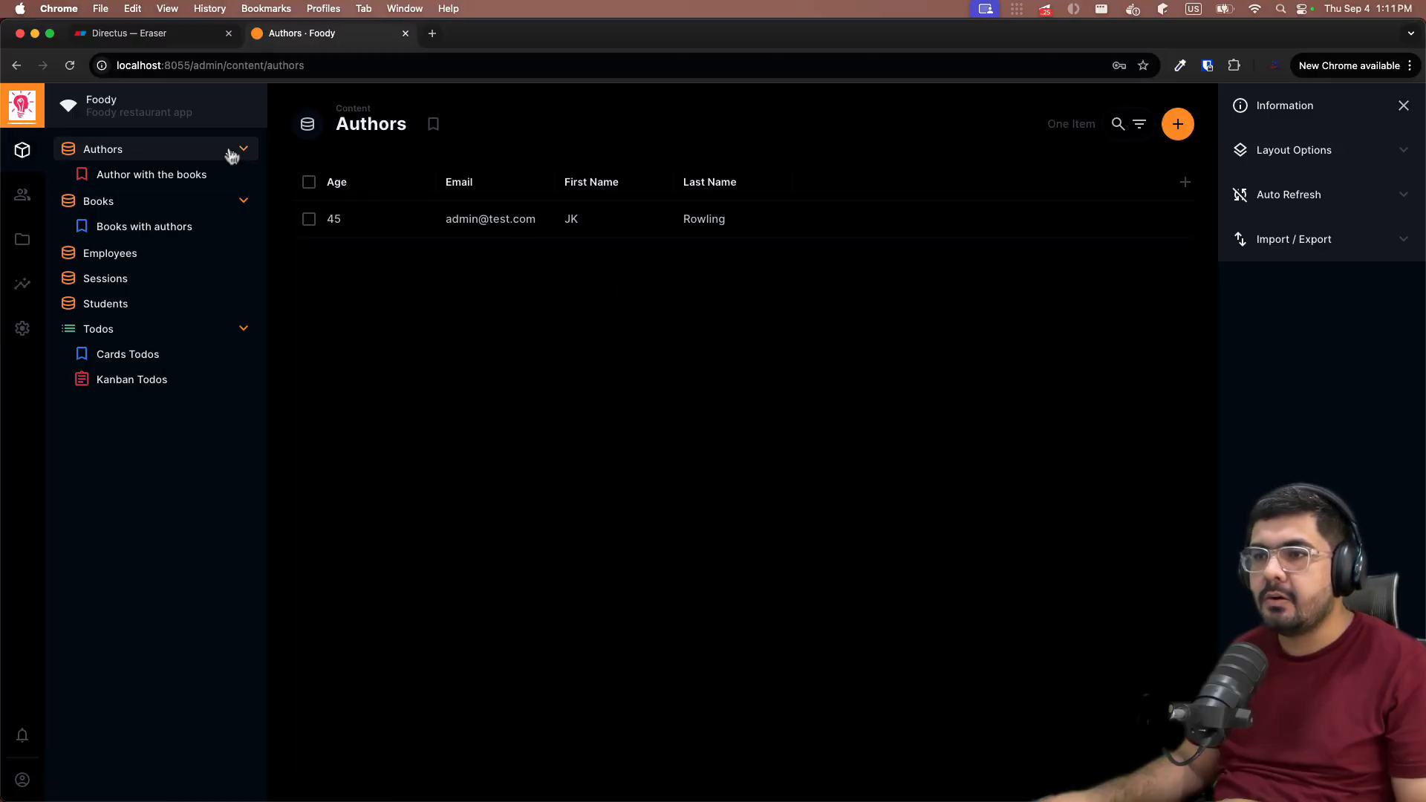
pyautogui.click(238, 199)
pyautogui.click(237, 201)
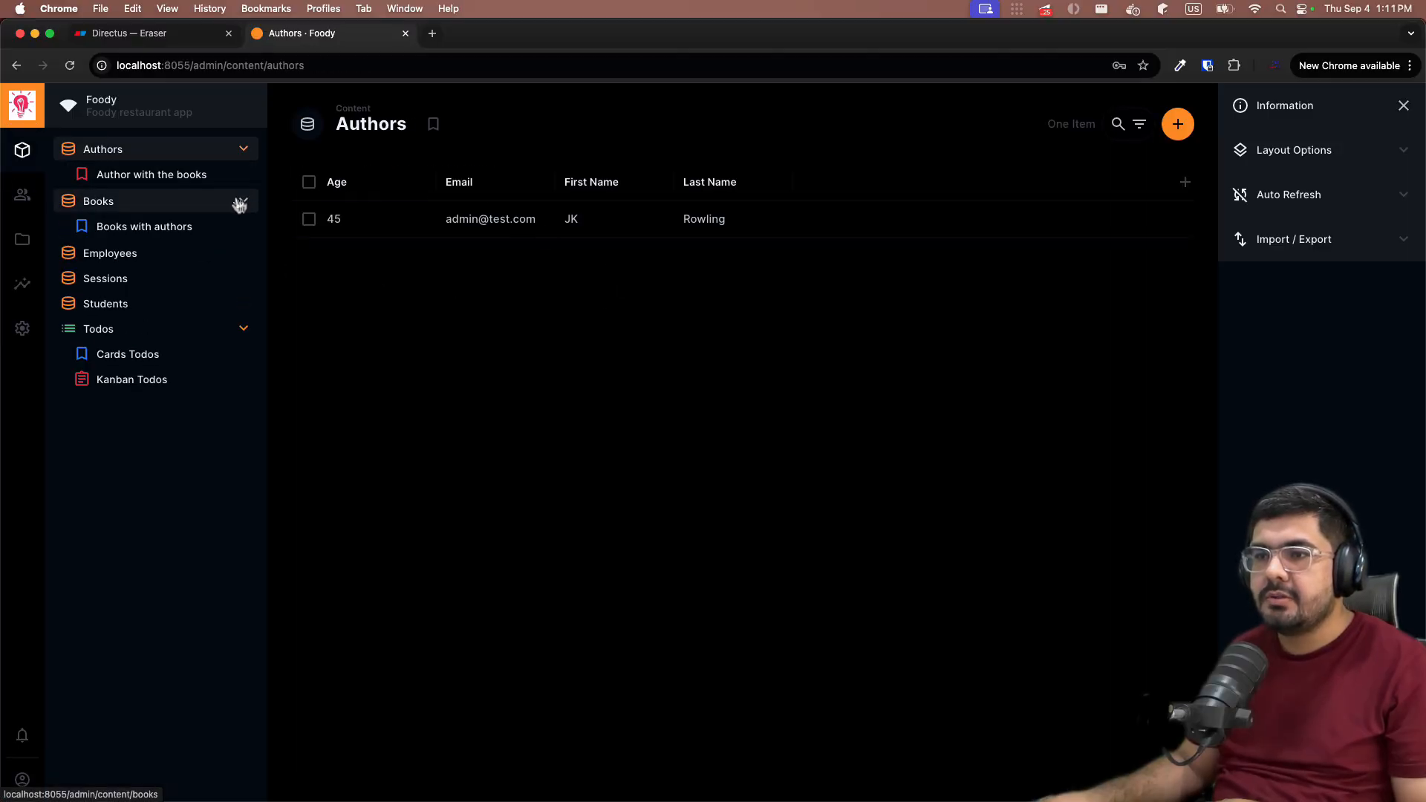
pyautogui.click(238, 202)
pyautogui.click(239, 150)
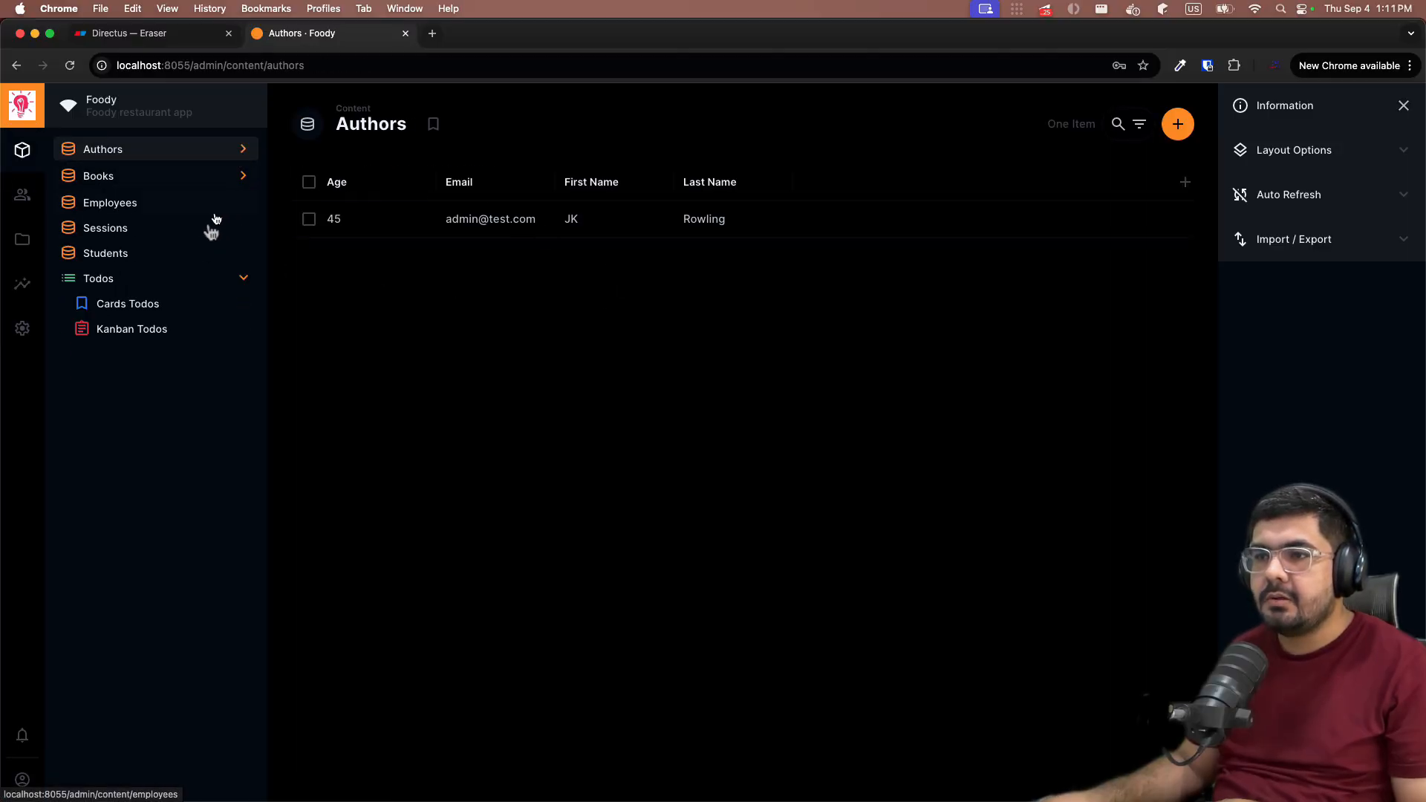
pyautogui.click(244, 281)
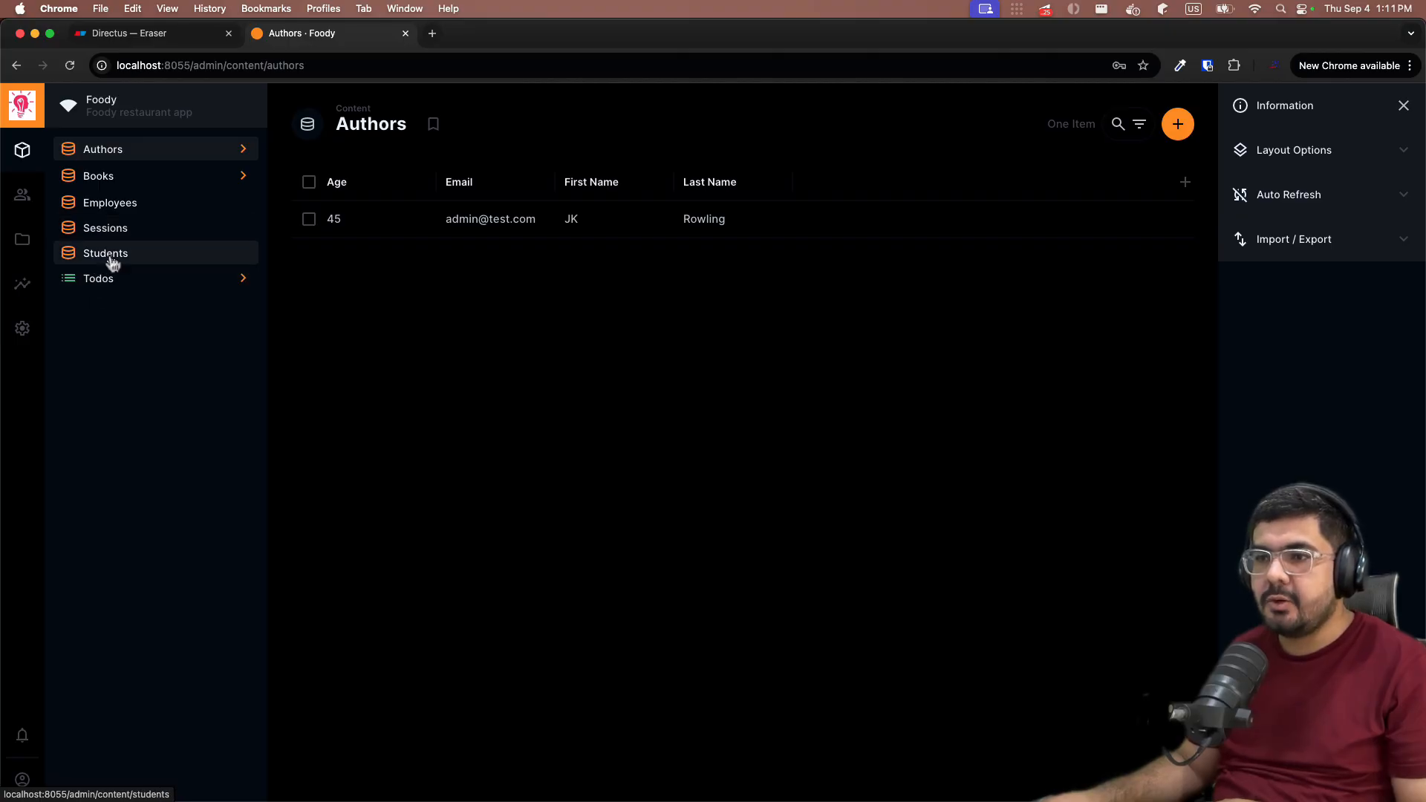
pyautogui.click(161, 260)
# - Create a test student with a full name and e-mail address and save it
pyautogui.click(709, 516)
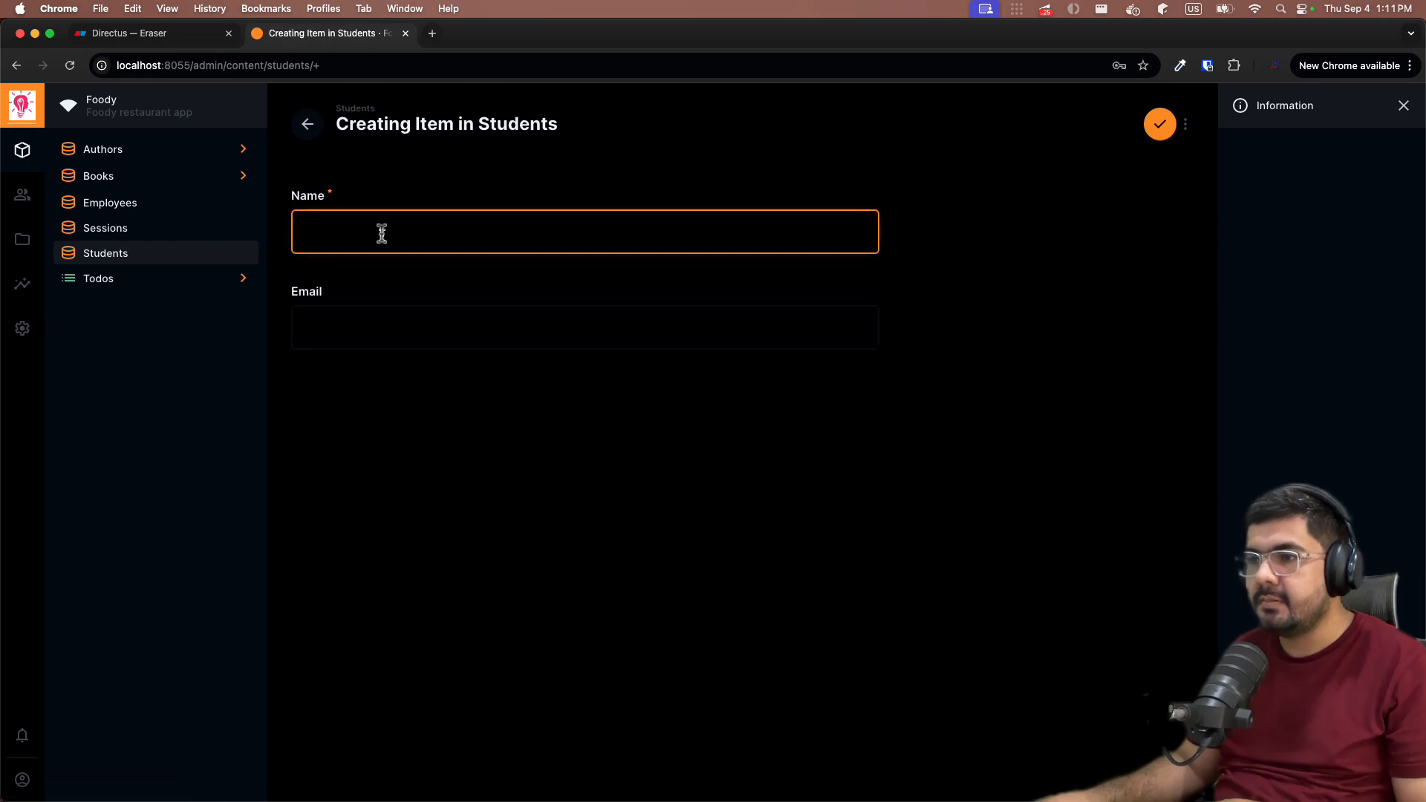
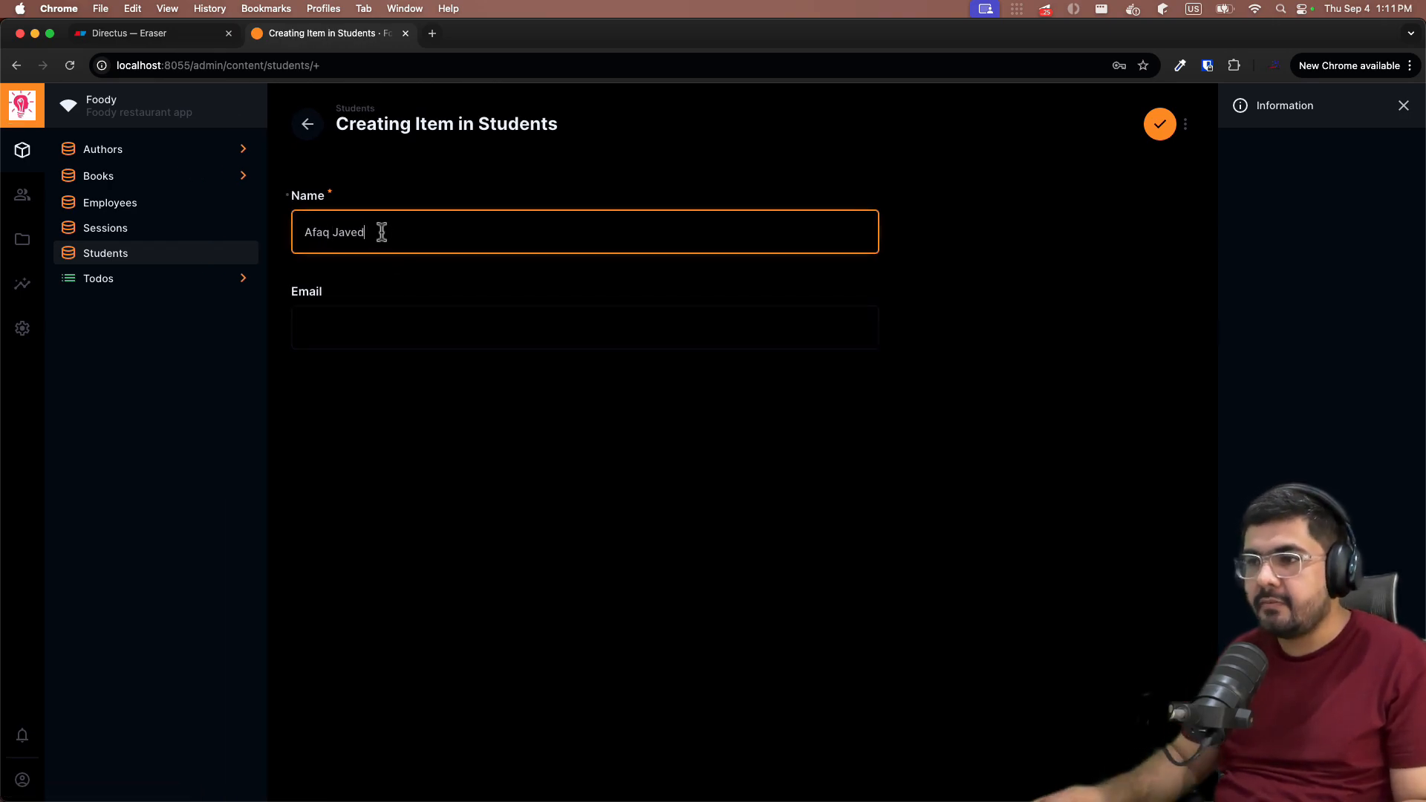
pyautogui.click(462, 334)
pyautogui.write('afa')
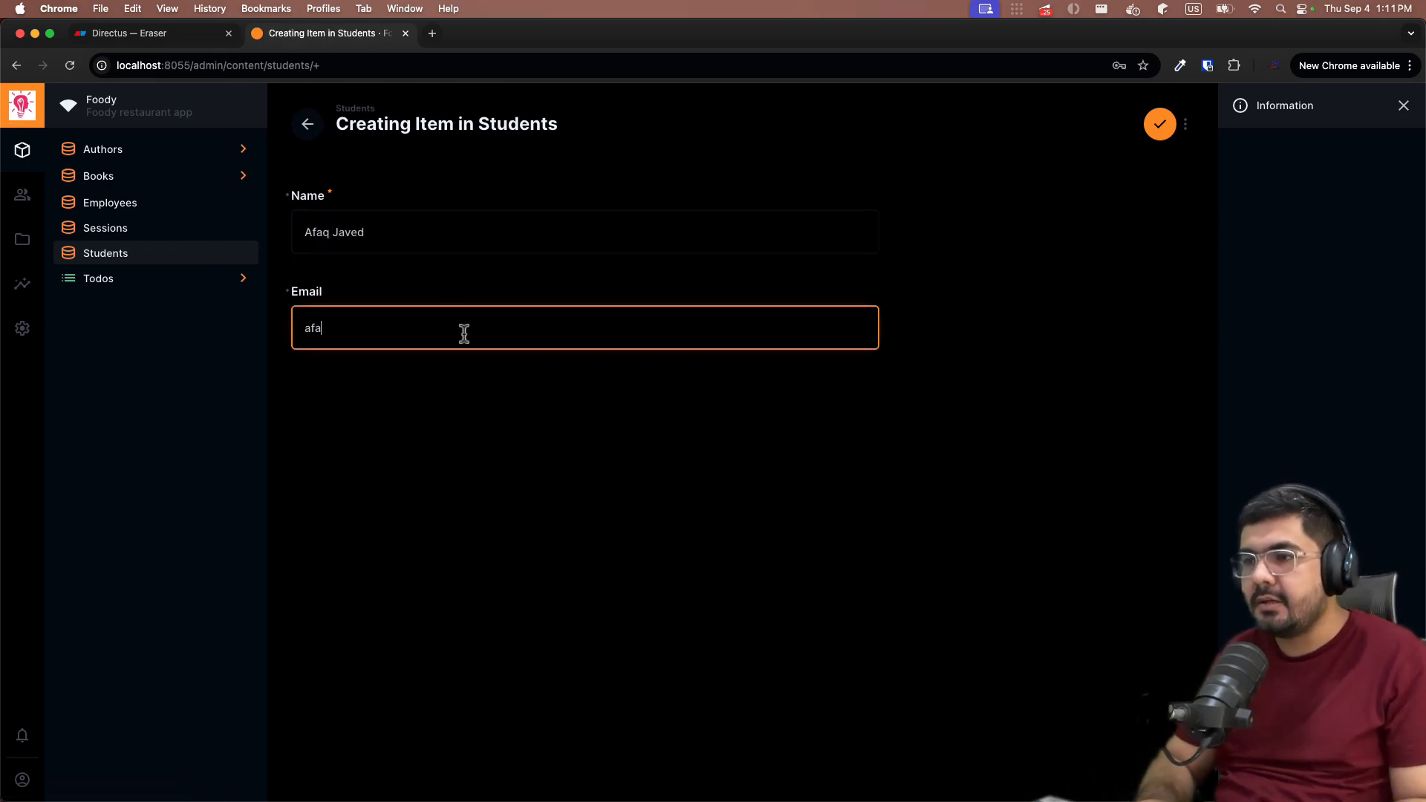
pyautogui.write('q@test.com')
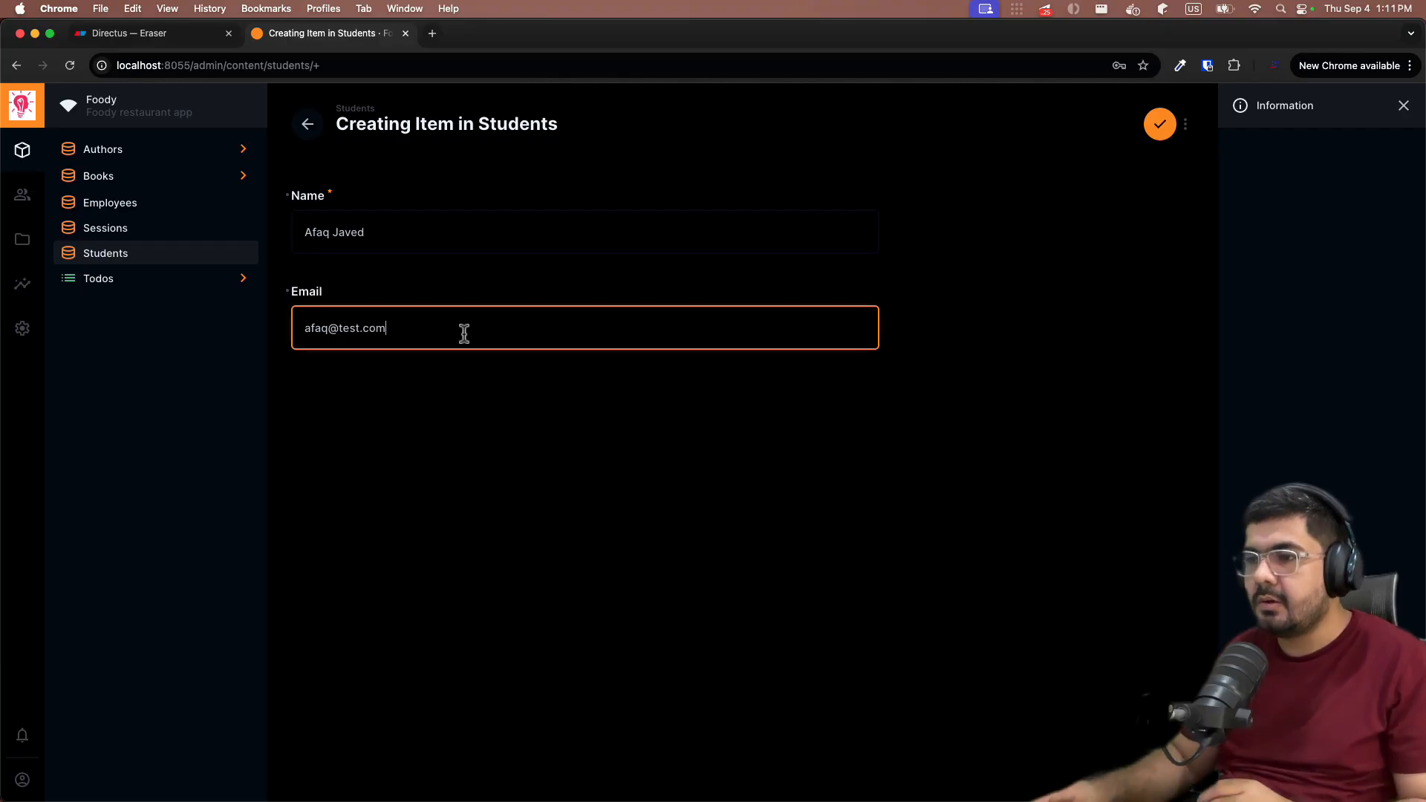
pyautogui.click(650, 499)
pyautogui.click(1159, 121)
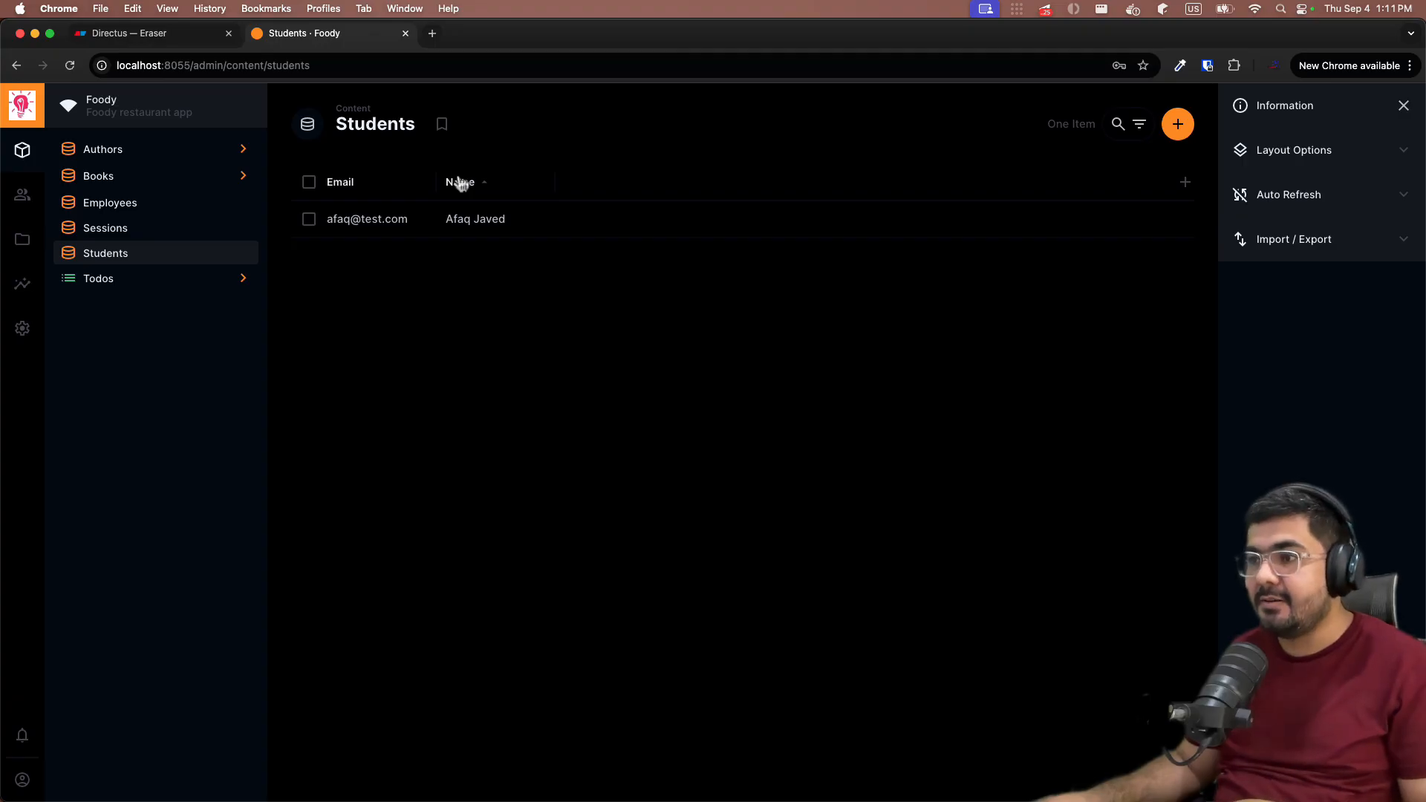
# - Move the Name column before Email, then delete the test student
pyautogui.moveTo(458, 185); pyautogui.dragTo(368, 191)
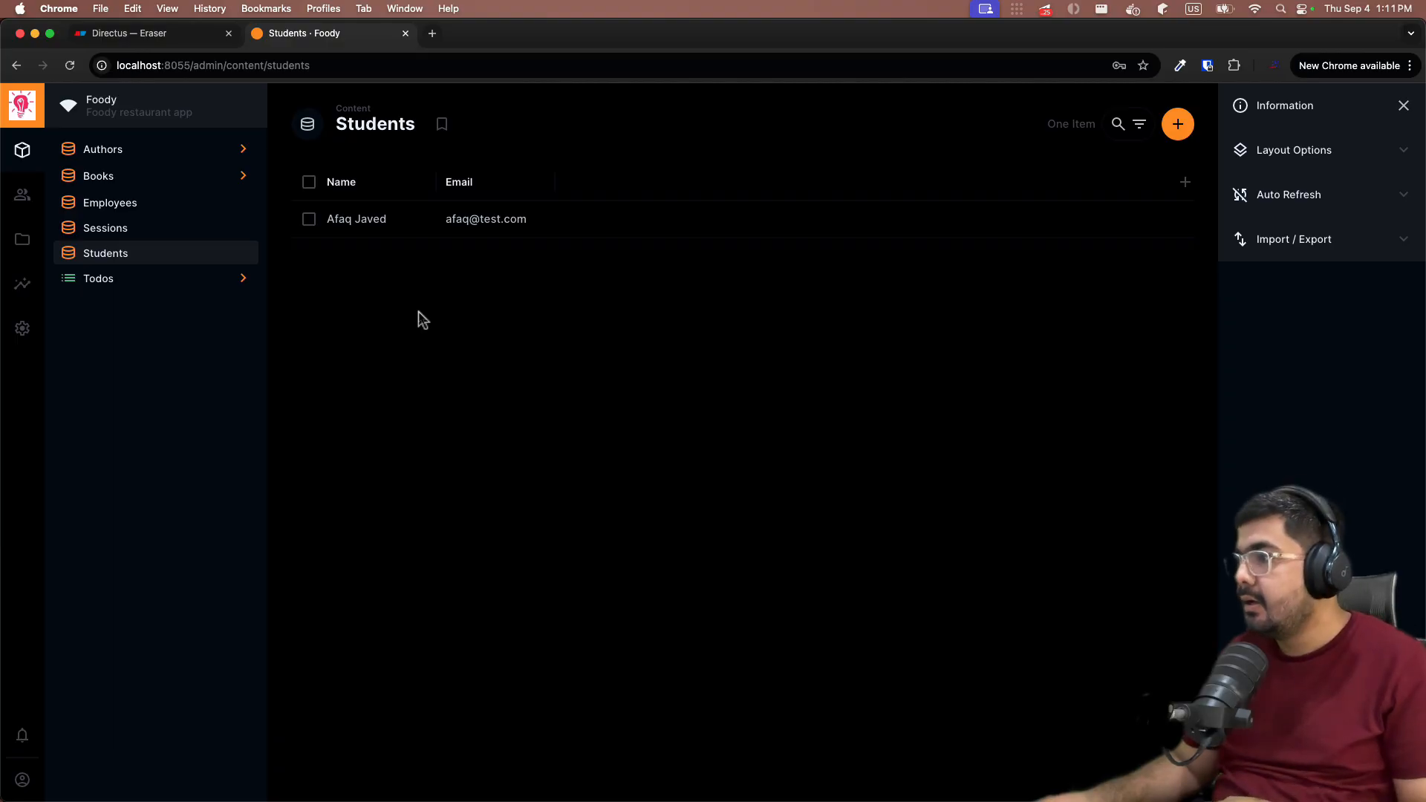
pyautogui.click(308, 220)
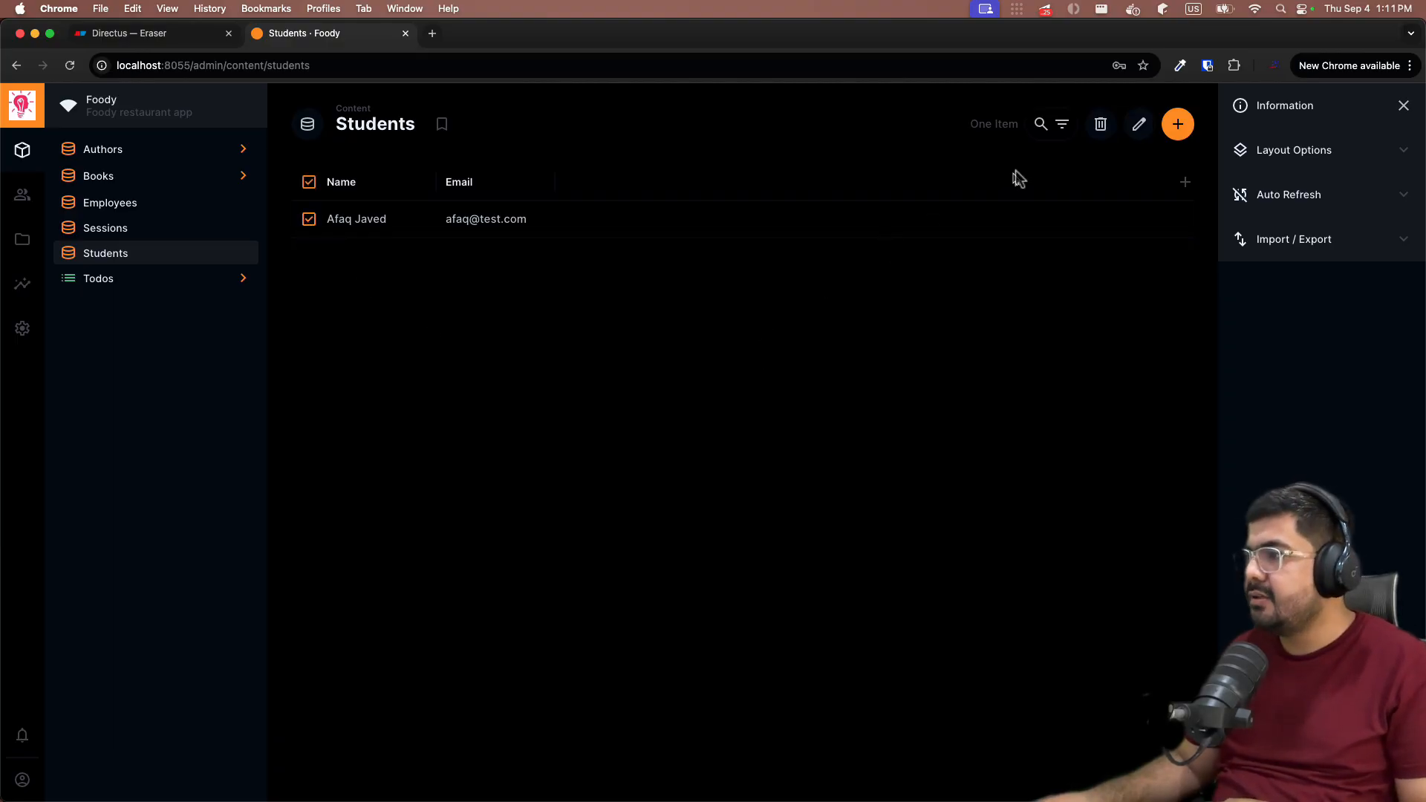
pyautogui.click(1101, 125)
pyautogui.click(869, 482)
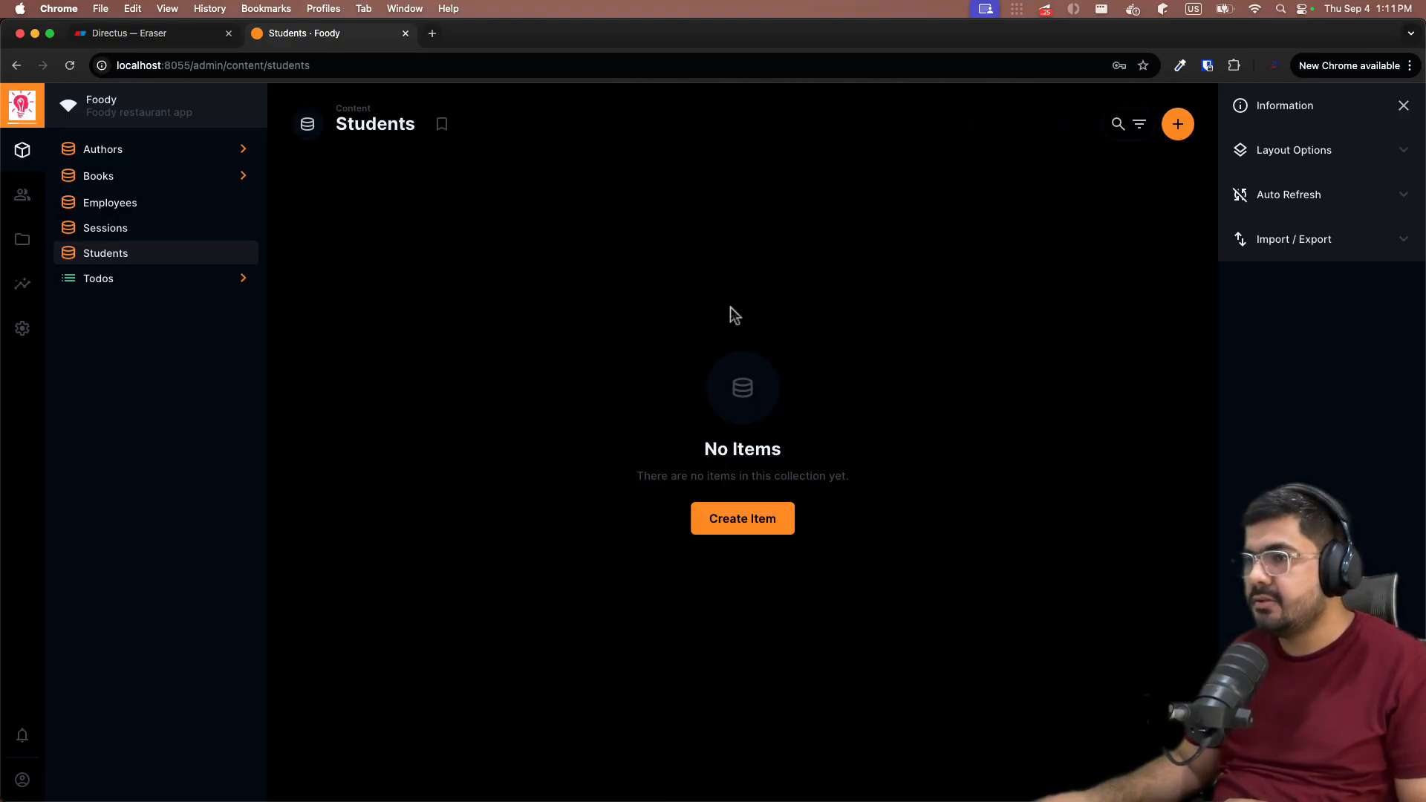
# - Start a new collection named courses with a Generated UUID primary key
pyautogui.click(223, 37)
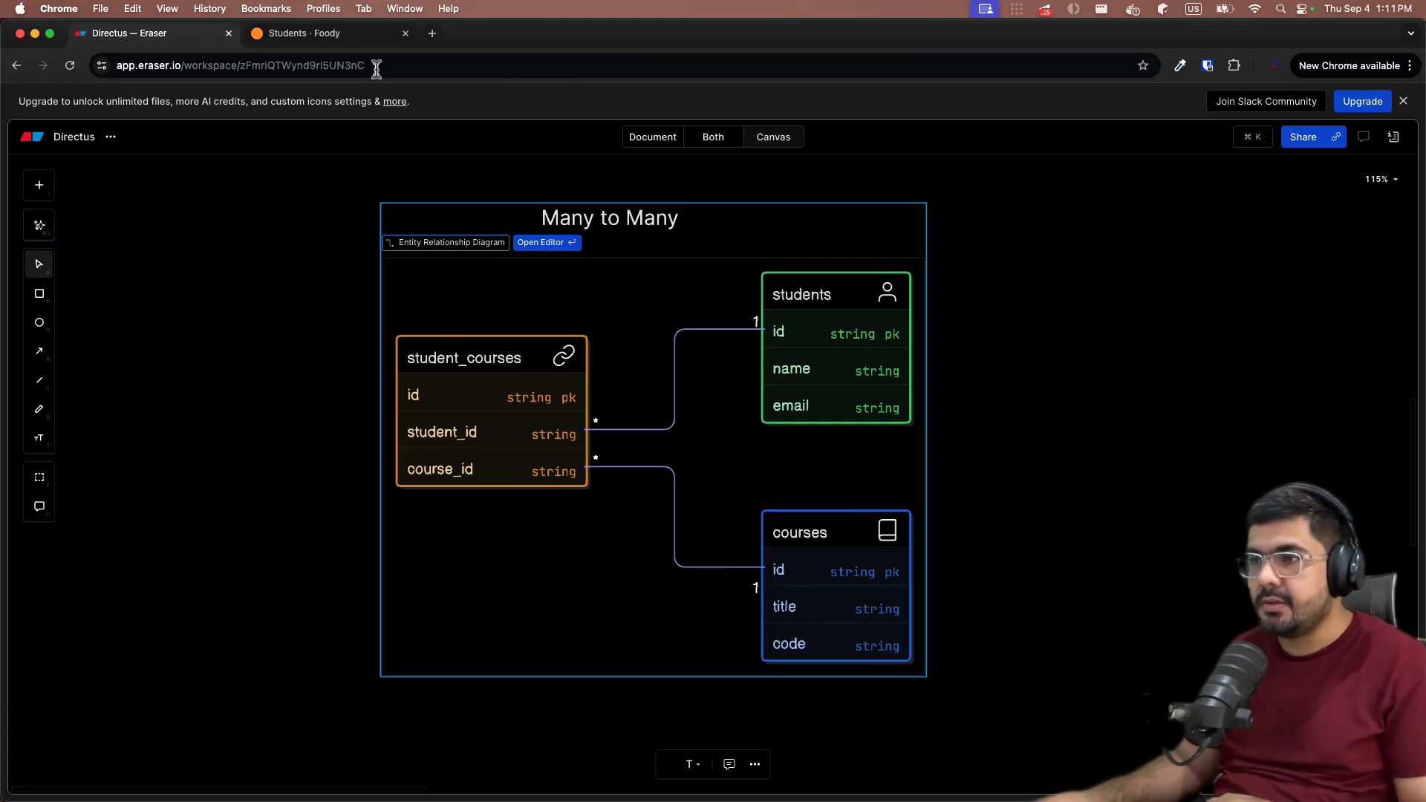
pyautogui.click(343, 38)
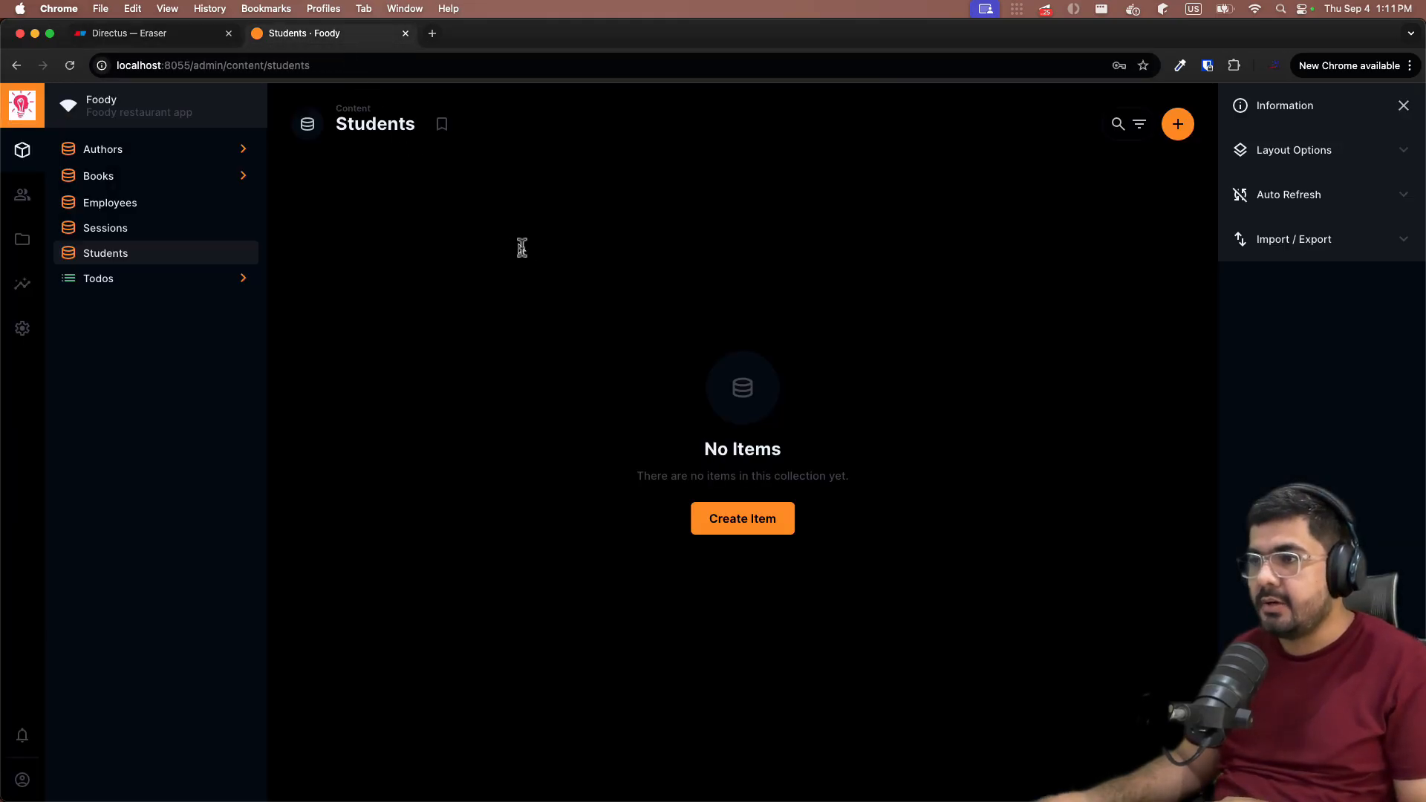
pyautogui.click(22, 328)
pyautogui.click(1178, 124)
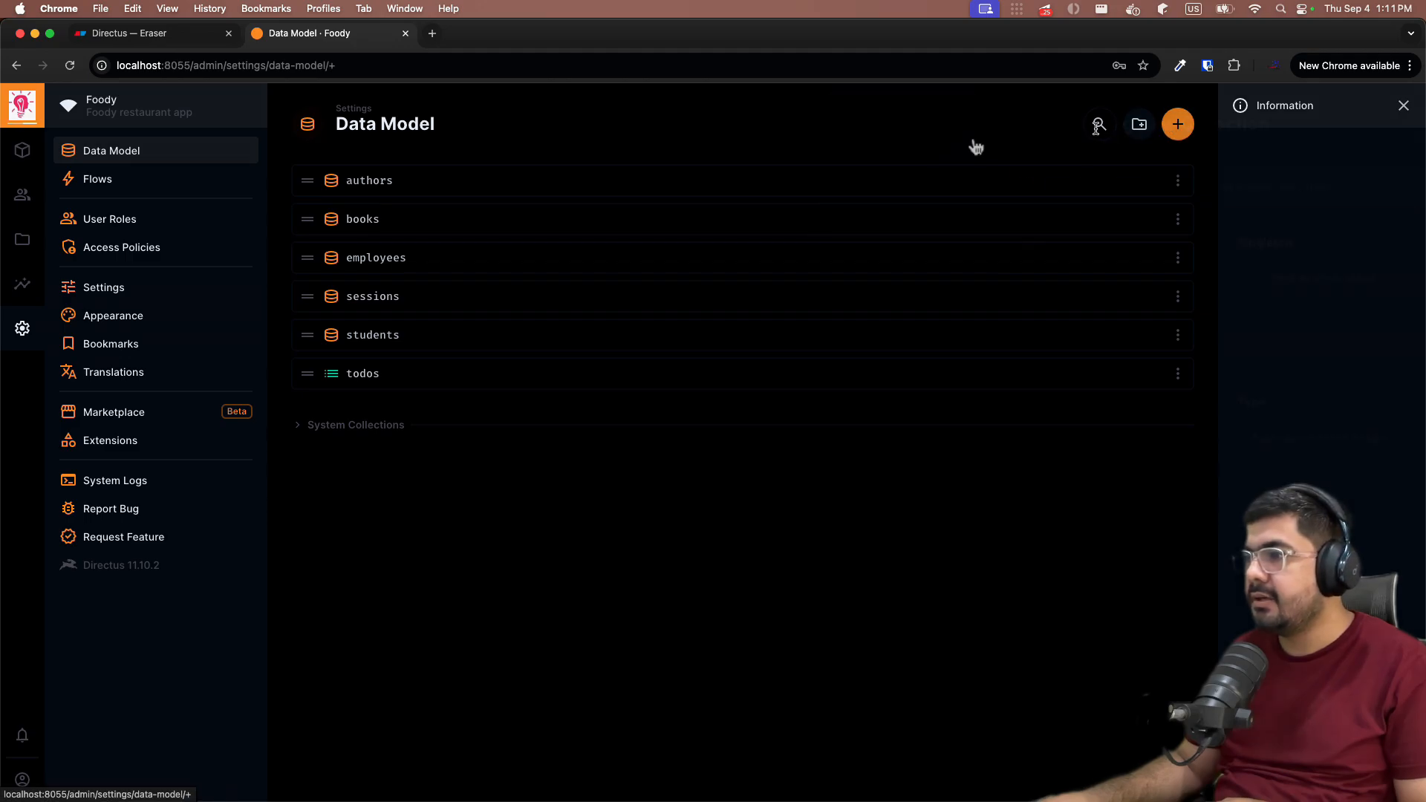
pyautogui.write('s')
pyautogui.press('BackSpace')
pyautogui.write('co')
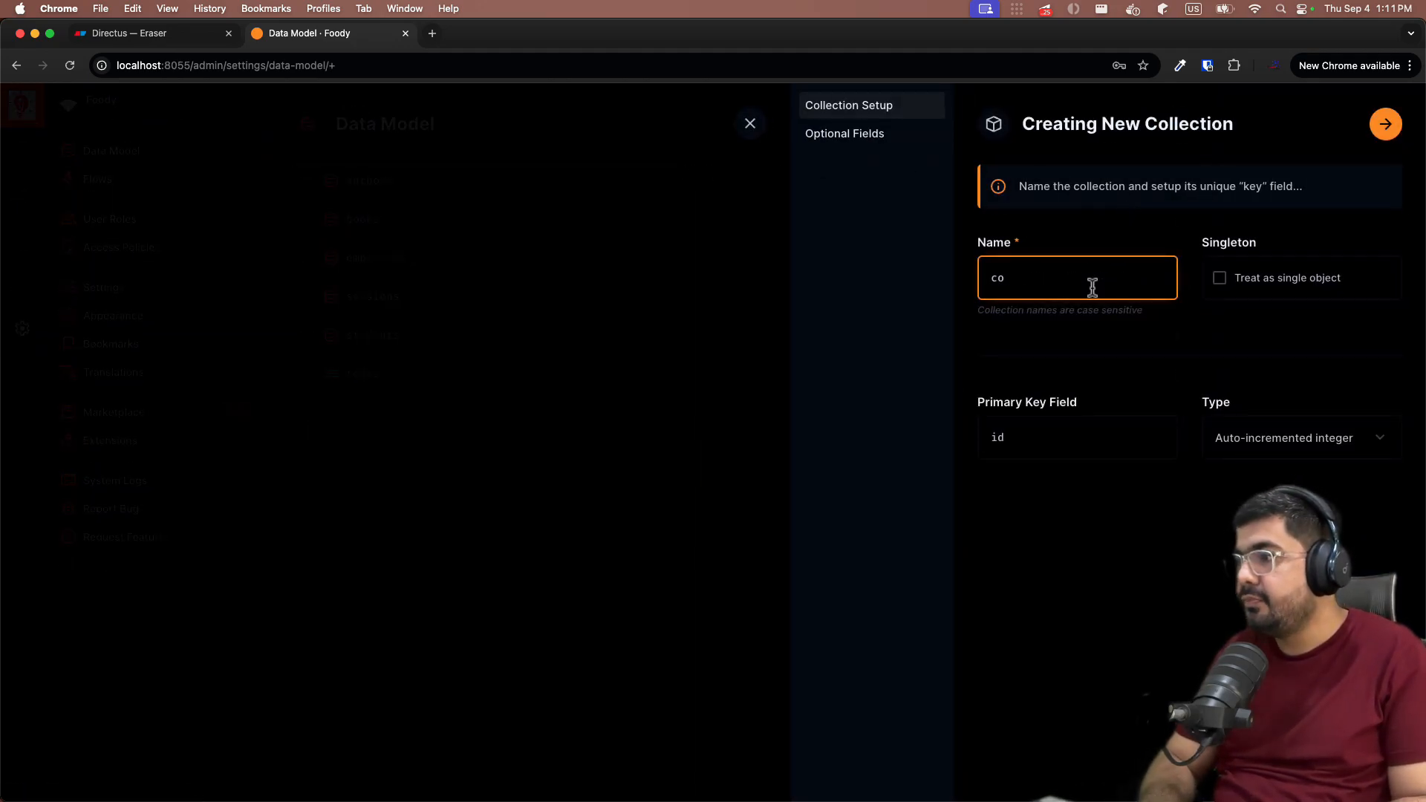
pyautogui.write('prus')
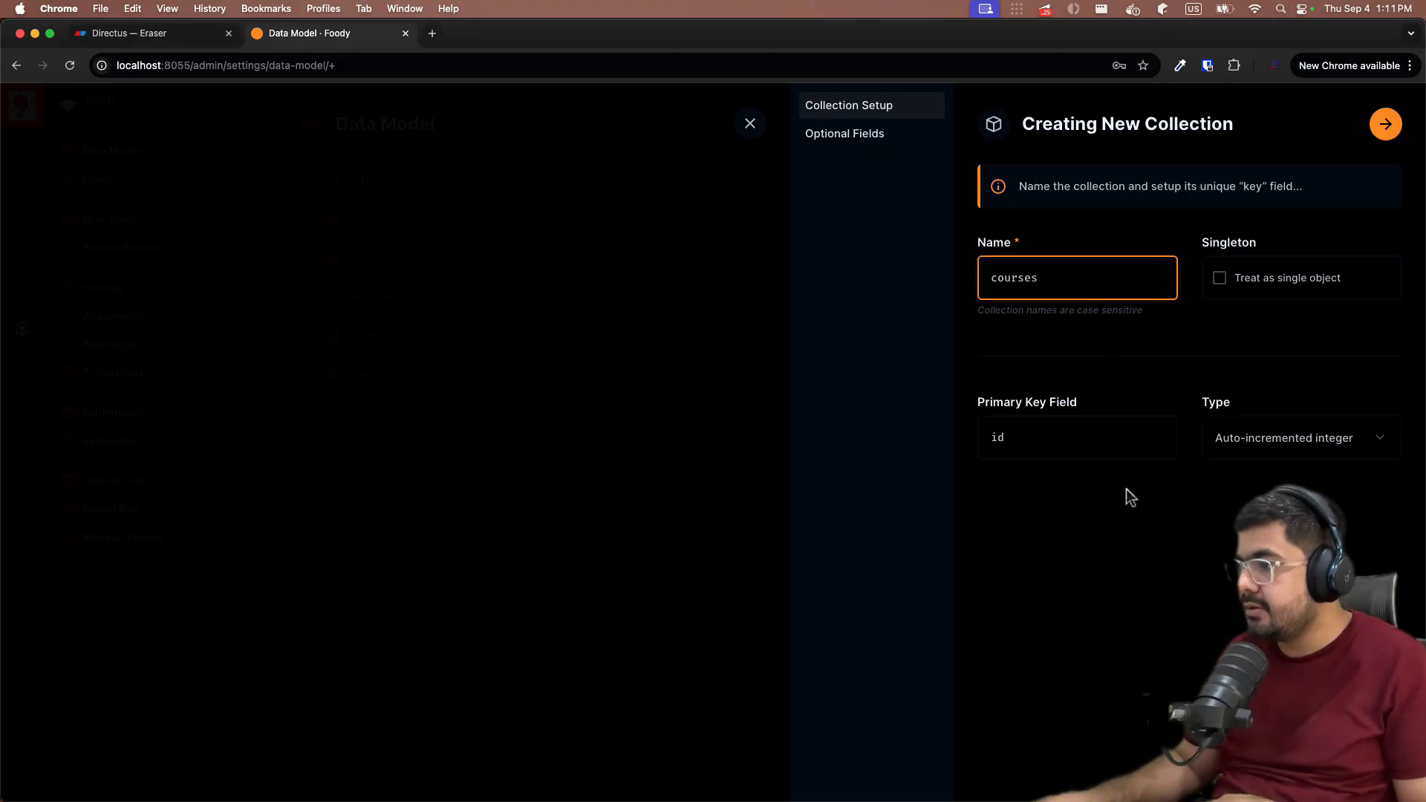
pyautogui.click(1222, 438)
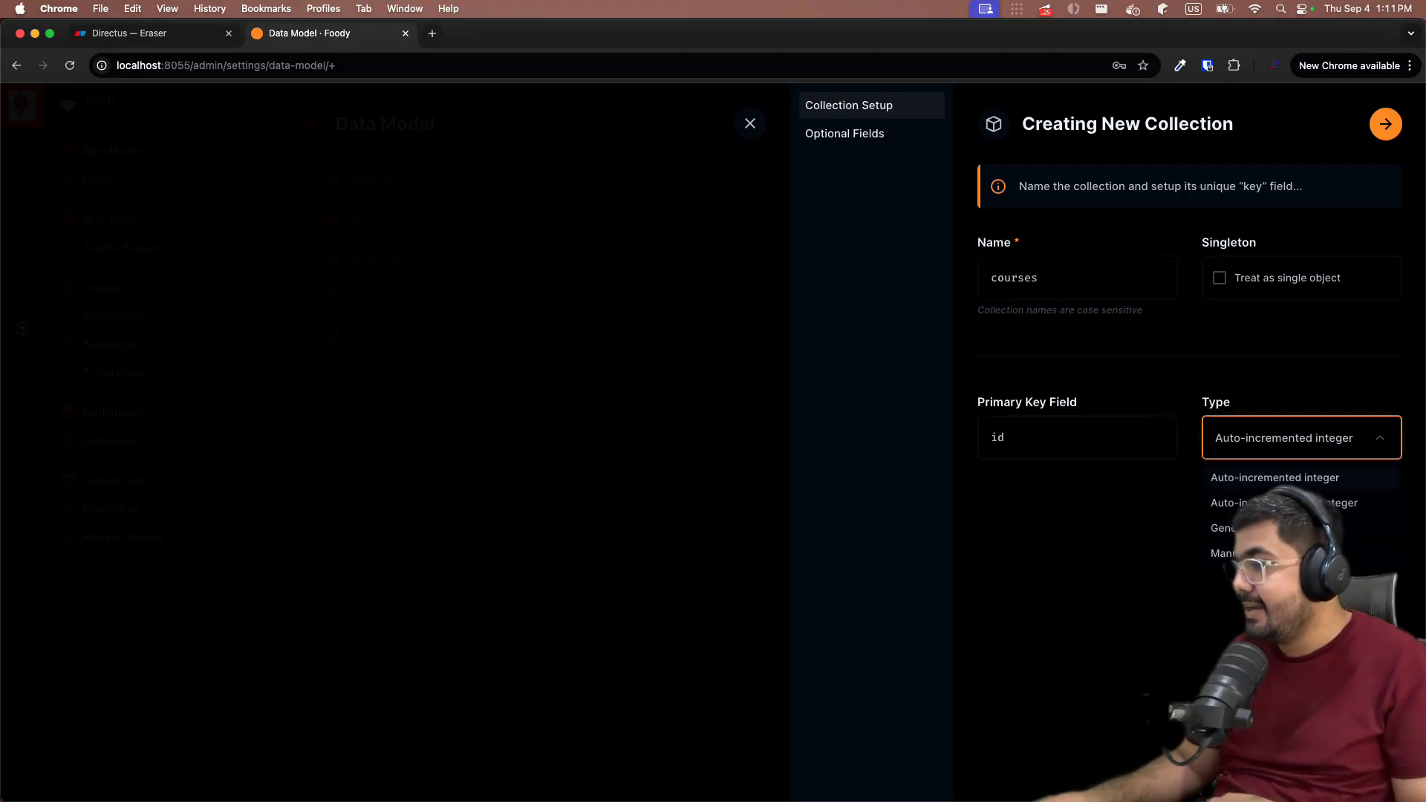
pyautogui.click(1221, 527)
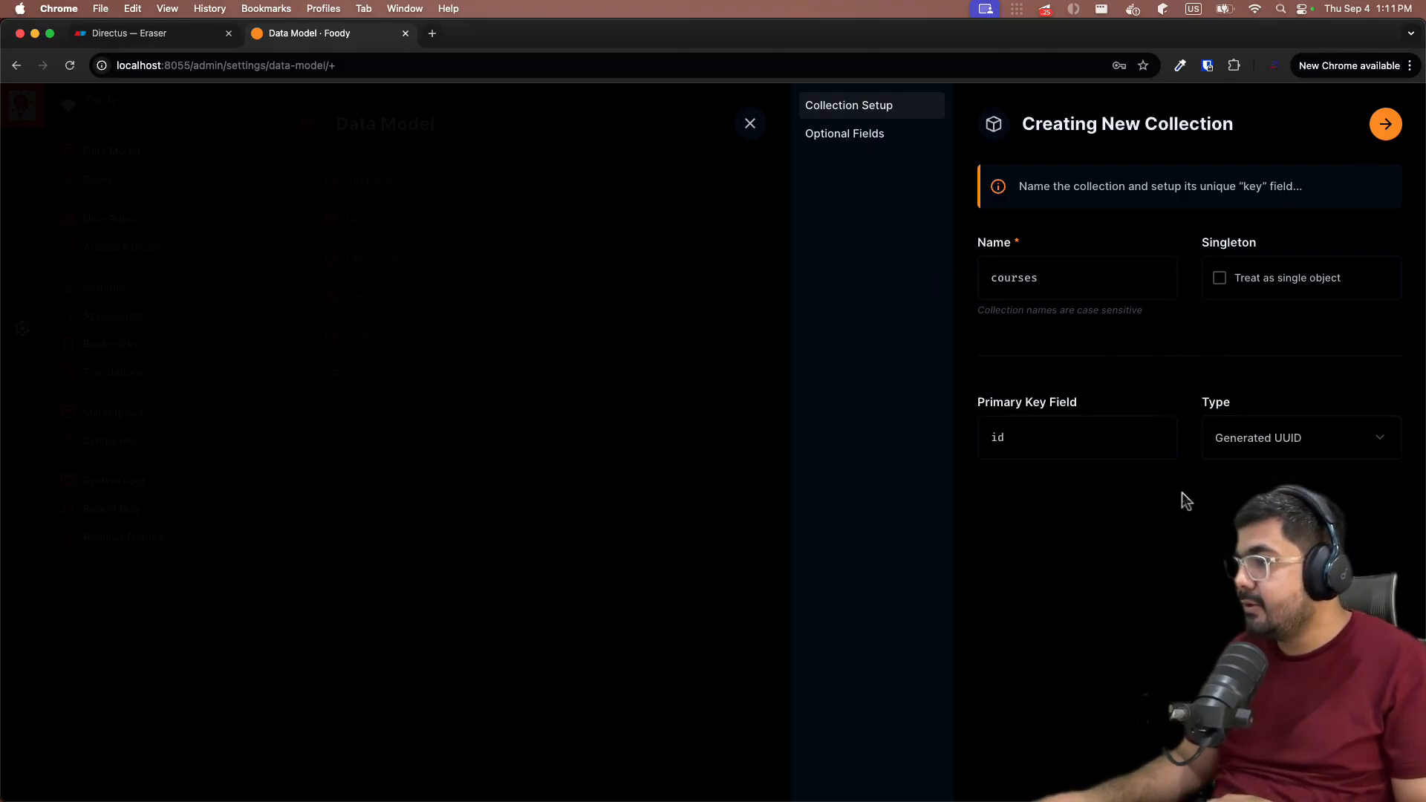
# - Enable date_created, date_updated, user_updated and user_created fields and create the courses collection
pyautogui.click(1386, 124)
pyautogui.click(1000, 381)
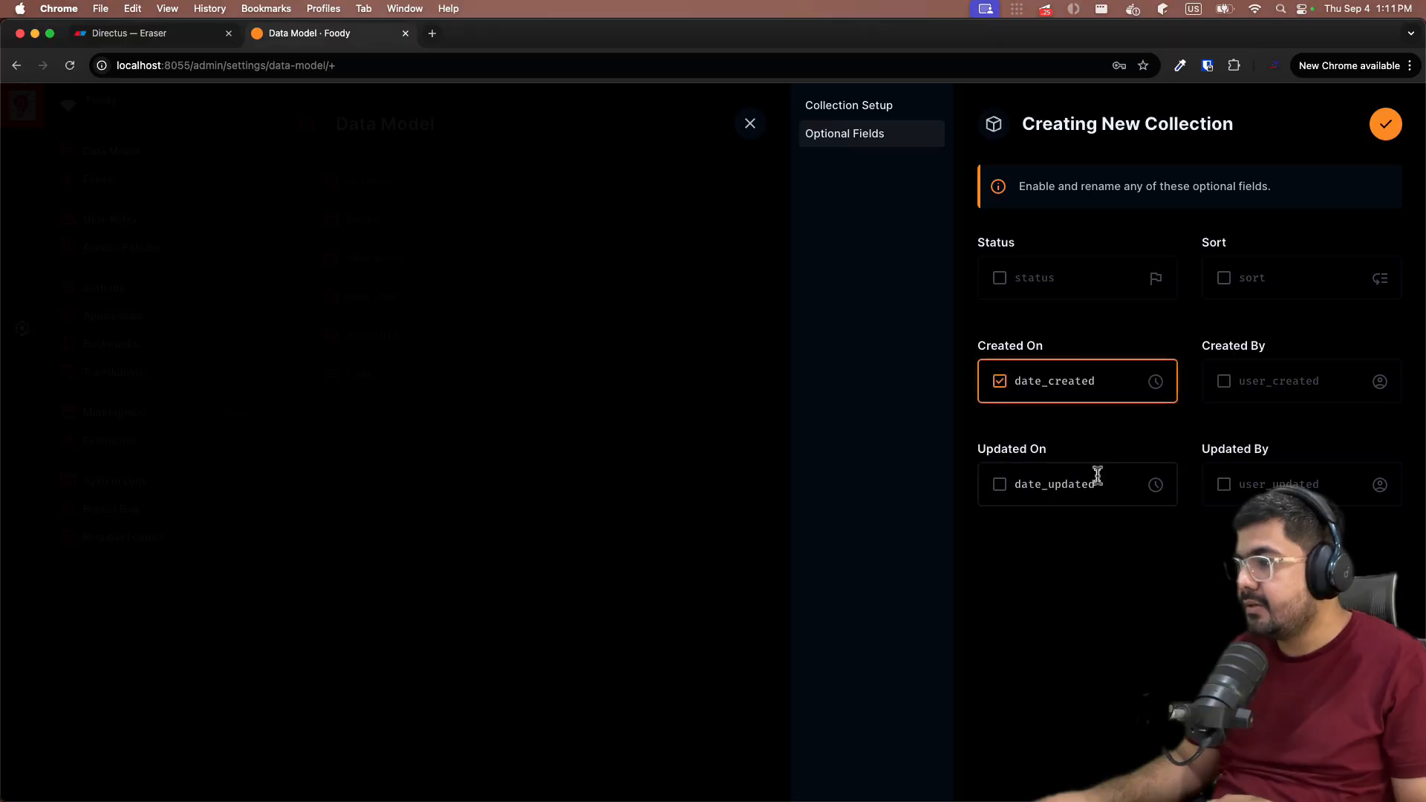
pyautogui.click(1000, 484)
pyautogui.click(1224, 484)
pyautogui.click(1296, 380)
pyautogui.click(1386, 124)
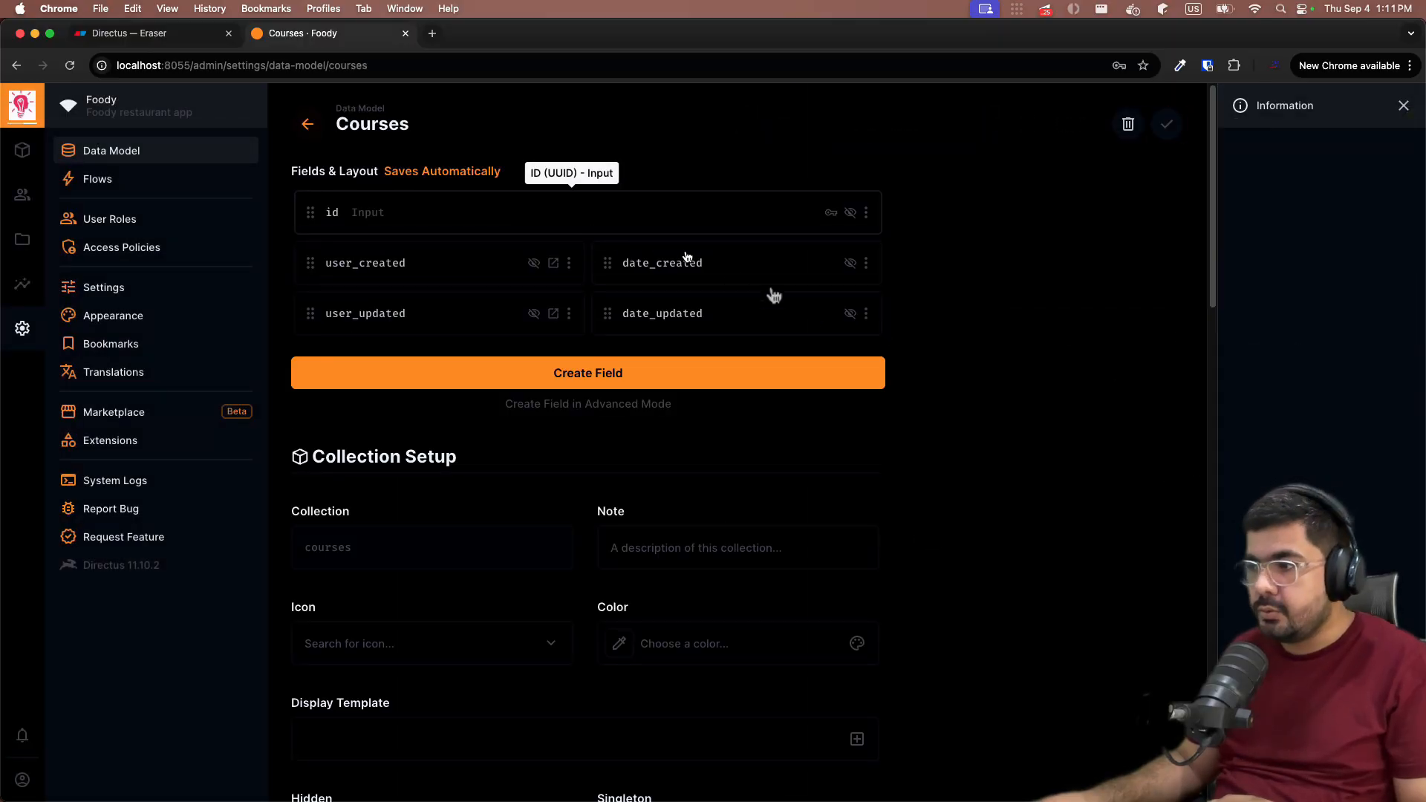
pyautogui.hotkey('ctrl', 'shift', 'Tab')
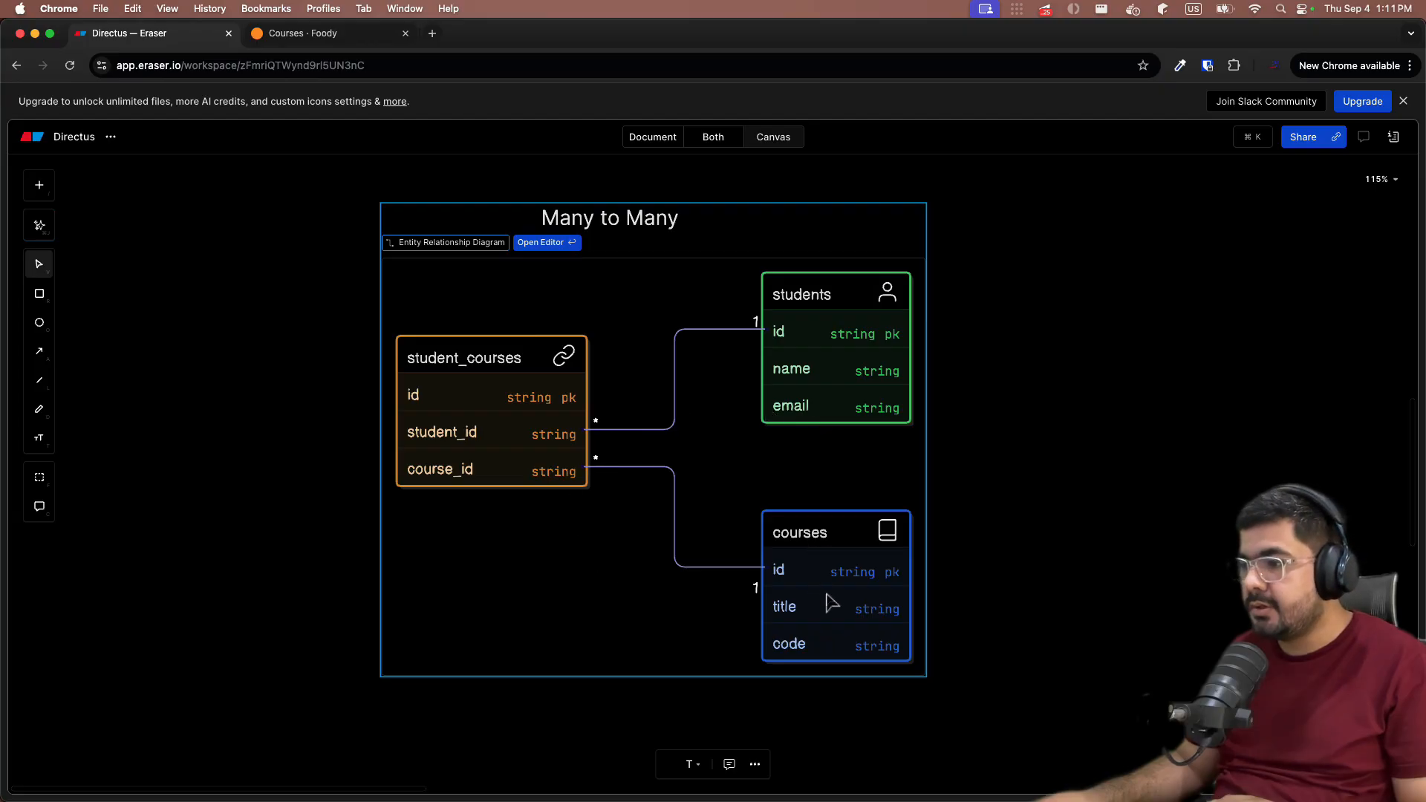
pyautogui.click(297, 33)
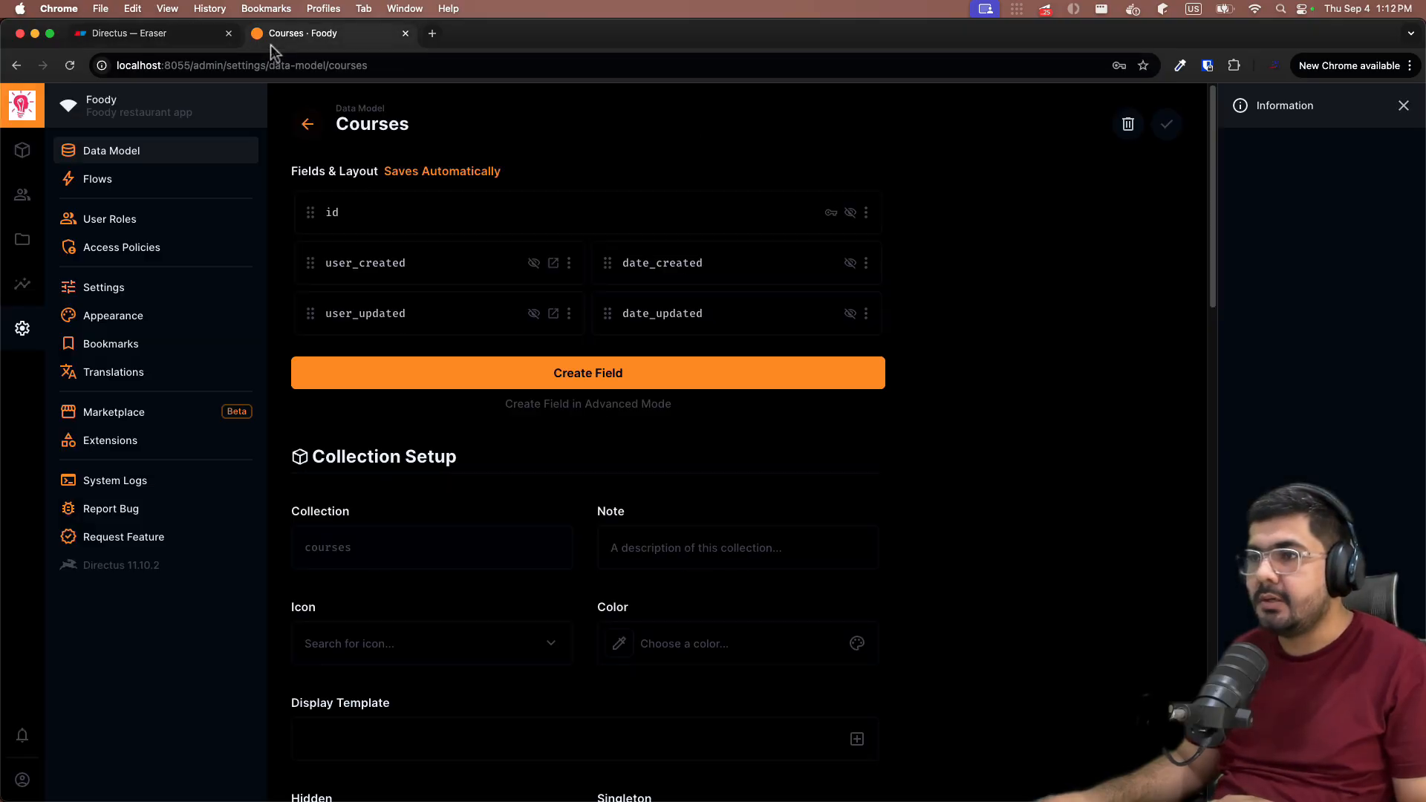
# - Add 'title' and 'code' text input fields to the courses collection
pyautogui.click(588, 373)
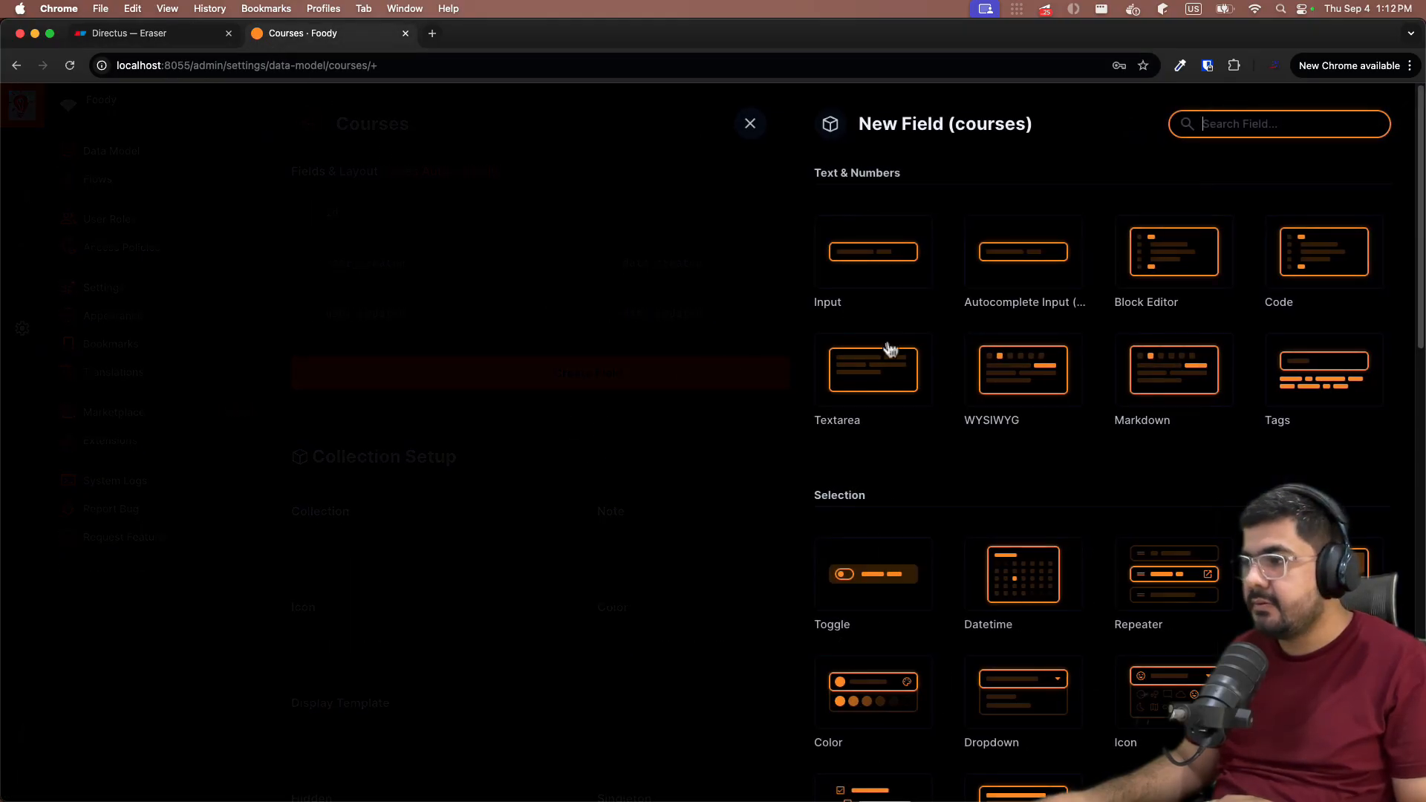
pyautogui.click(878, 283)
pyautogui.write('title')
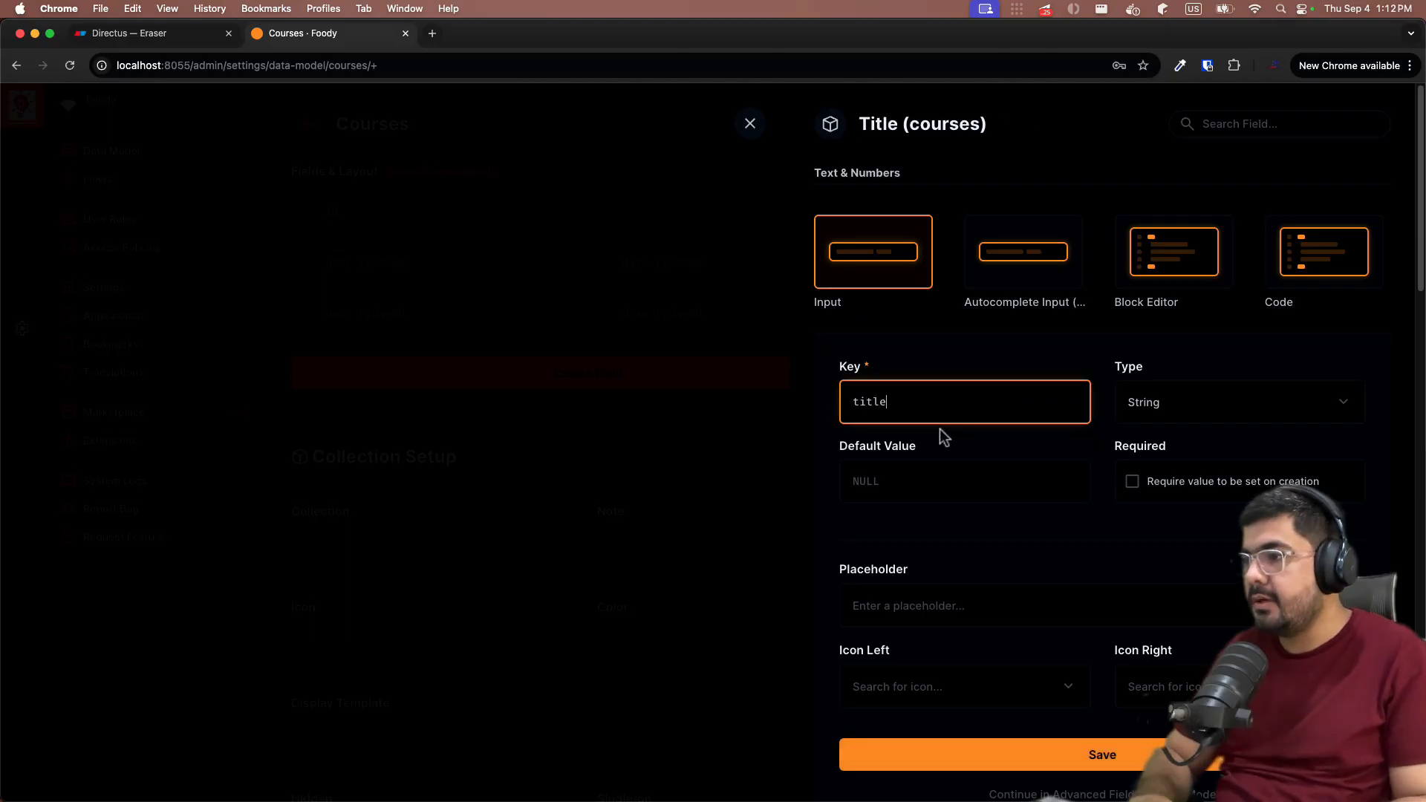
pyautogui.scroll(-2, 938, 636)
pyautogui.click(974, 671)
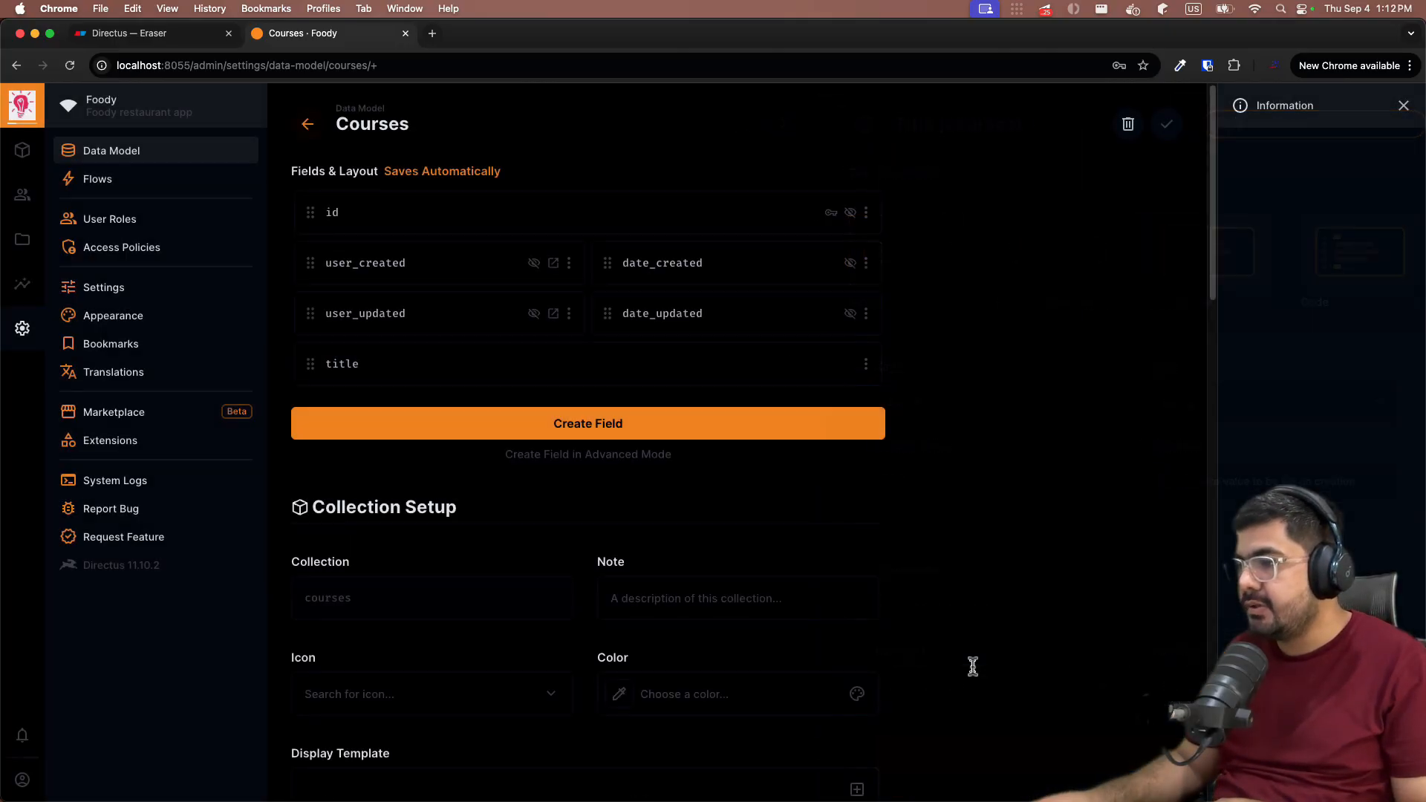
pyautogui.click(579, 427)
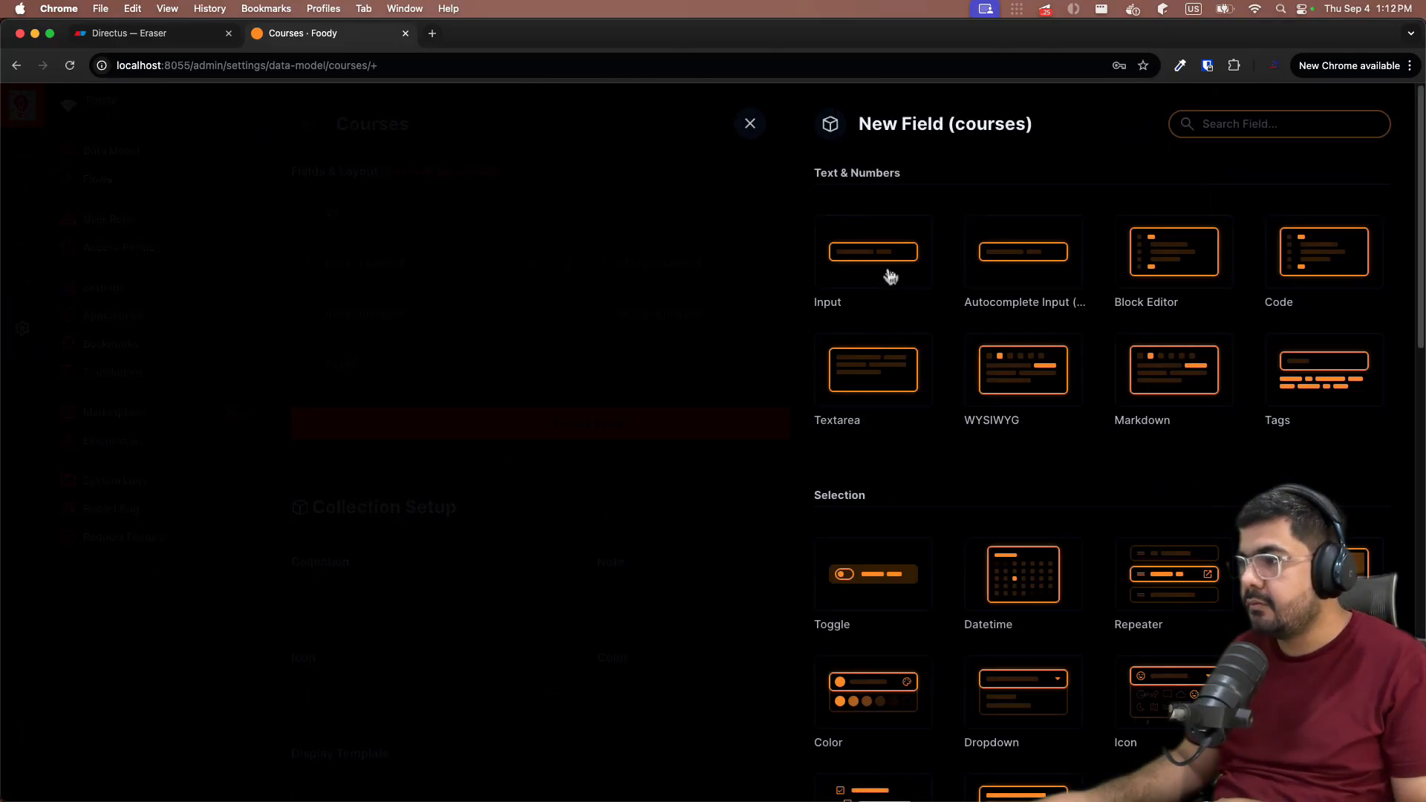
pyautogui.click(889, 276)
pyautogui.write('code')
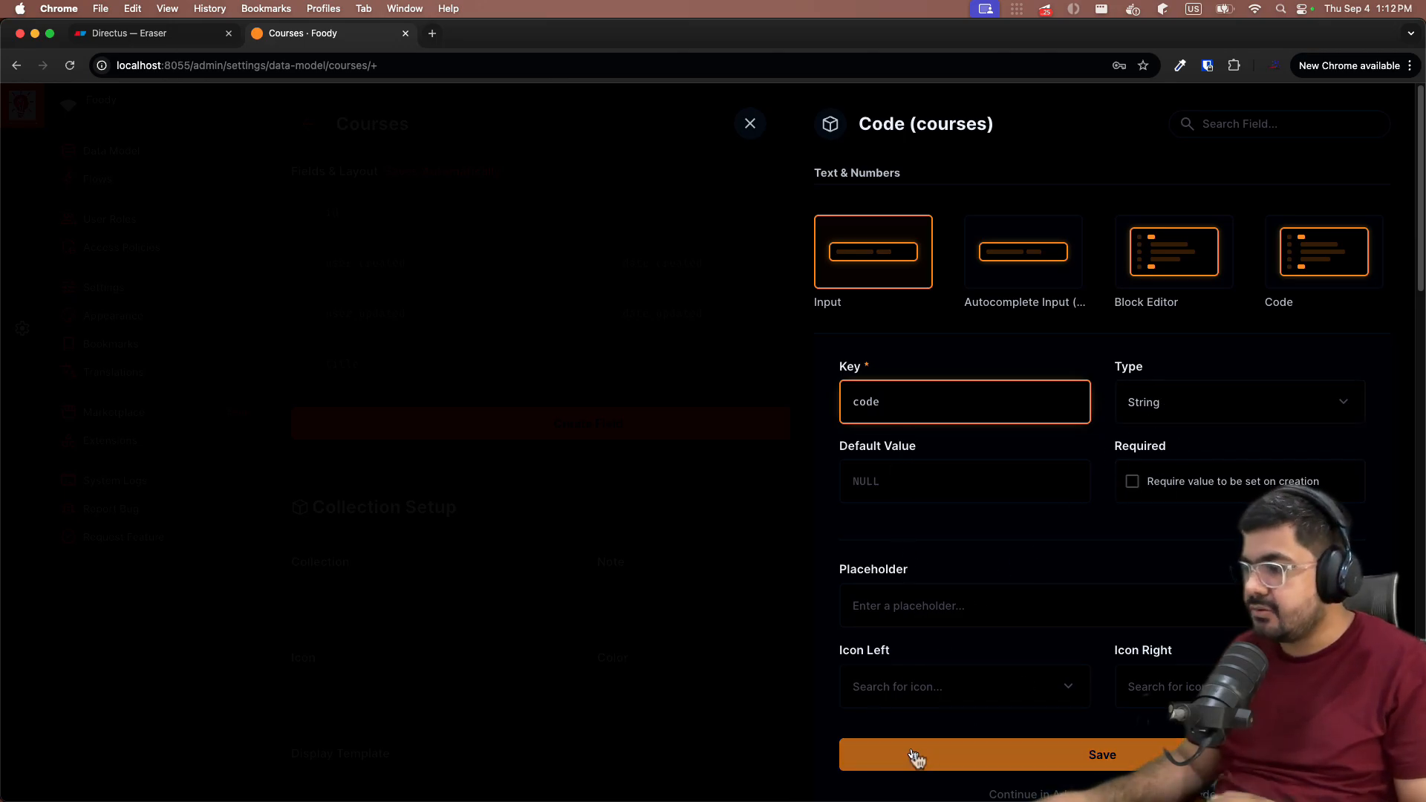
pyautogui.click(927, 770)
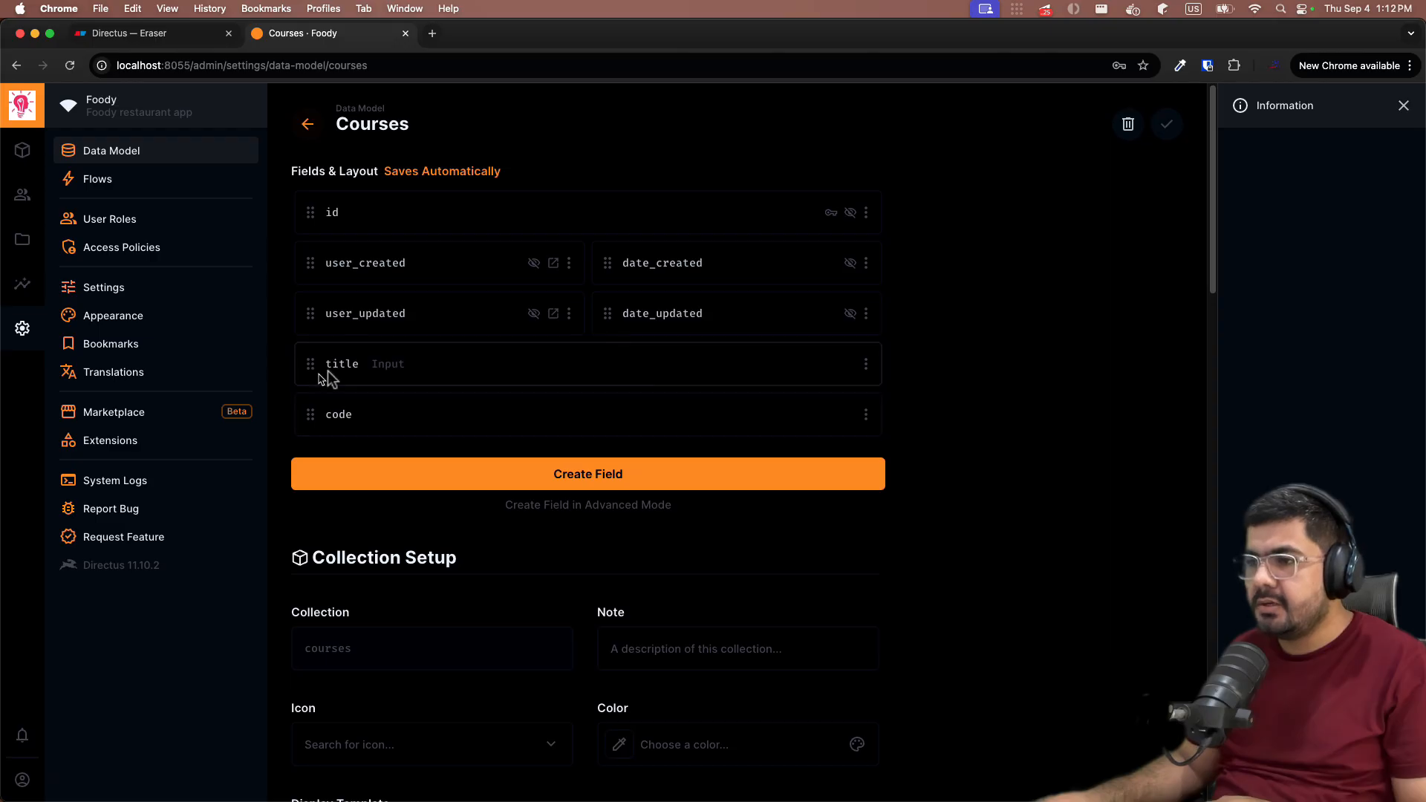
# - Mark the title field as required and save it
pyautogui.click(372, 373)
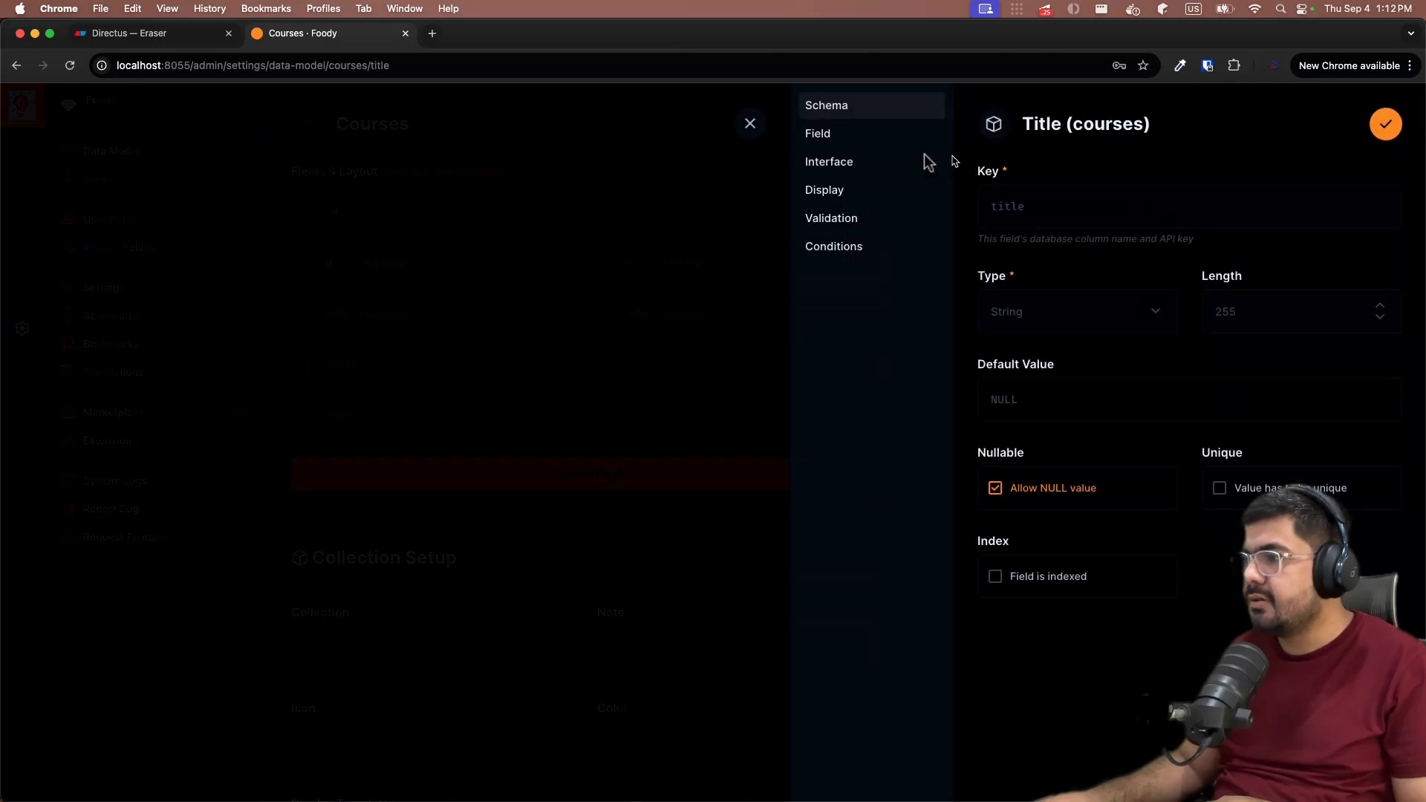
pyautogui.click(869, 141)
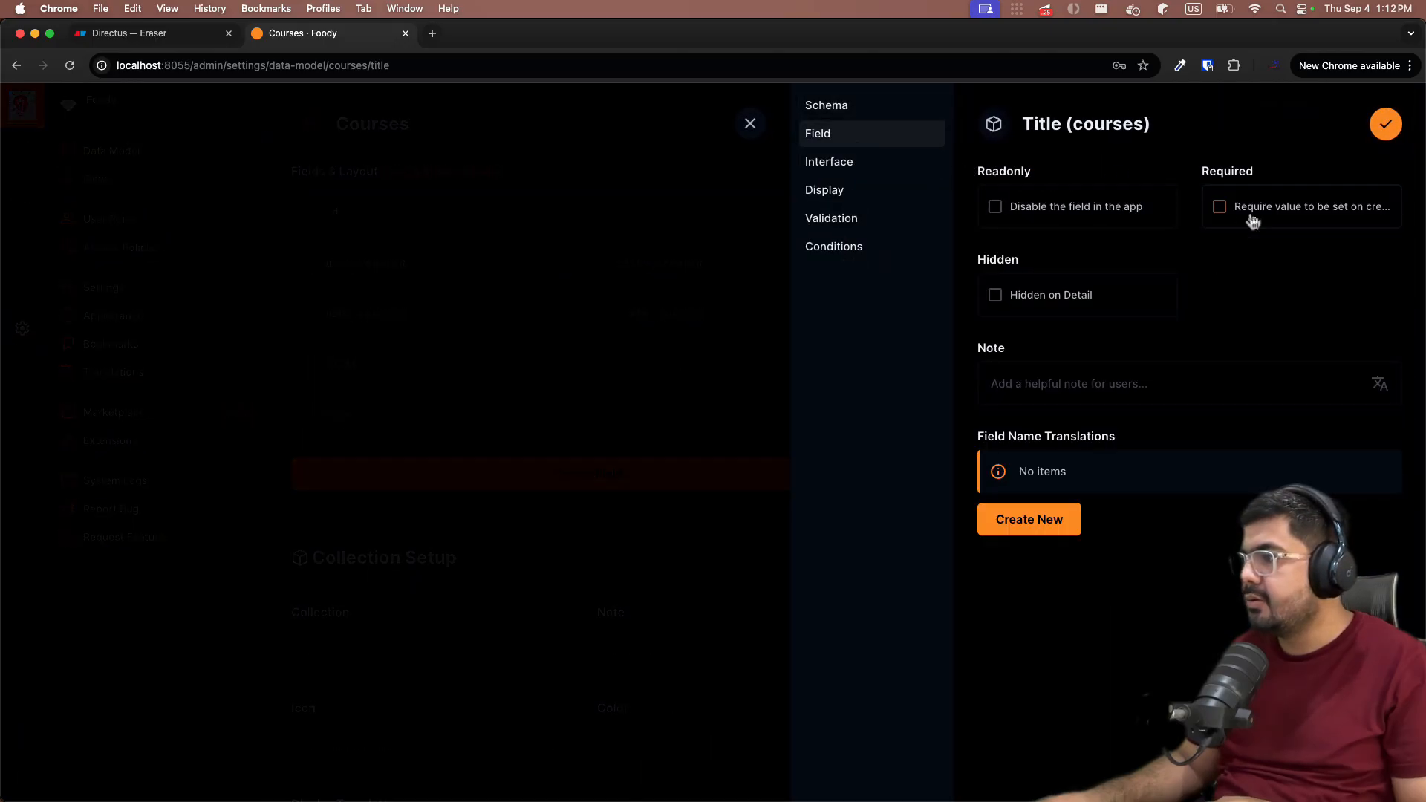
pyautogui.click(1385, 124)
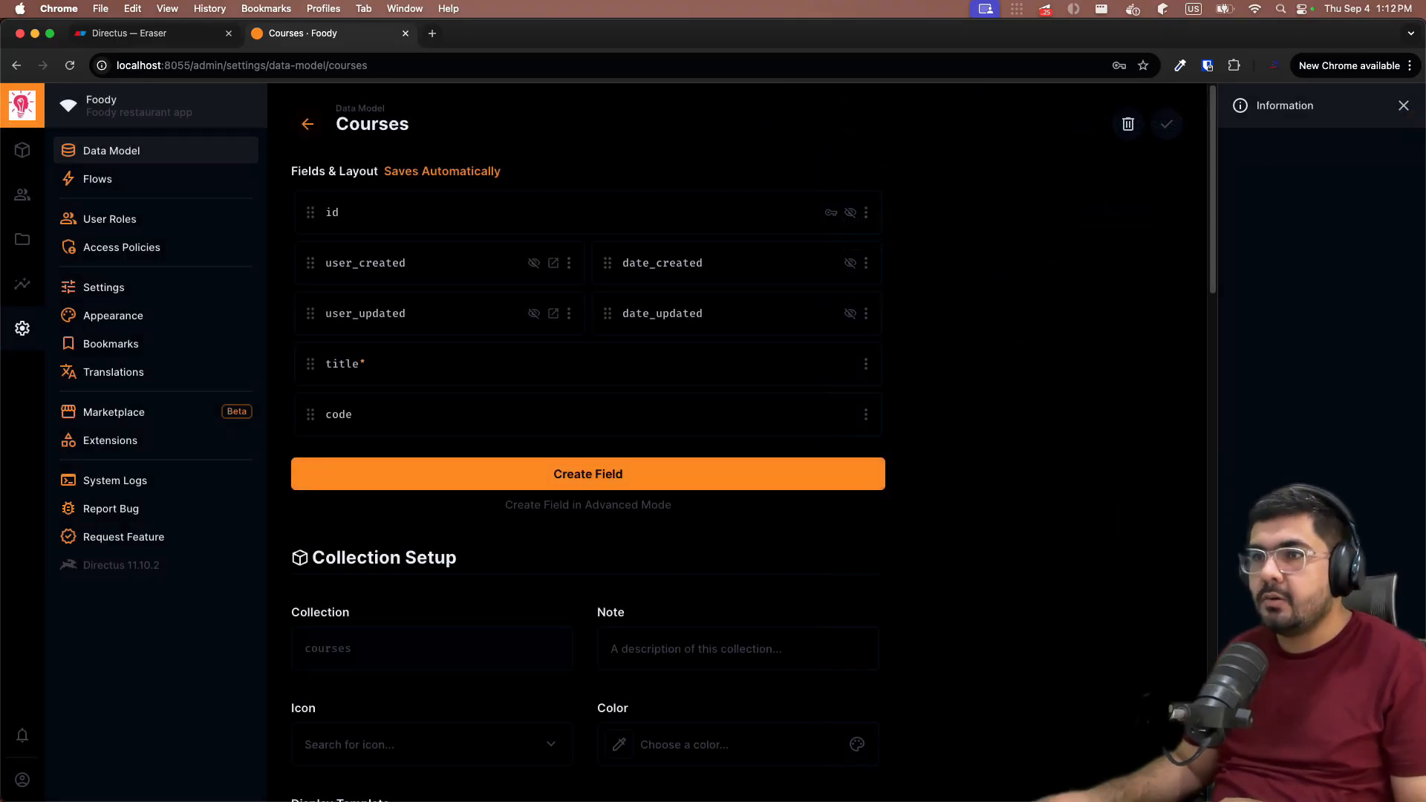
# - Open the empty Courses collection from the Directus Content section
pyautogui.click(130, 33)
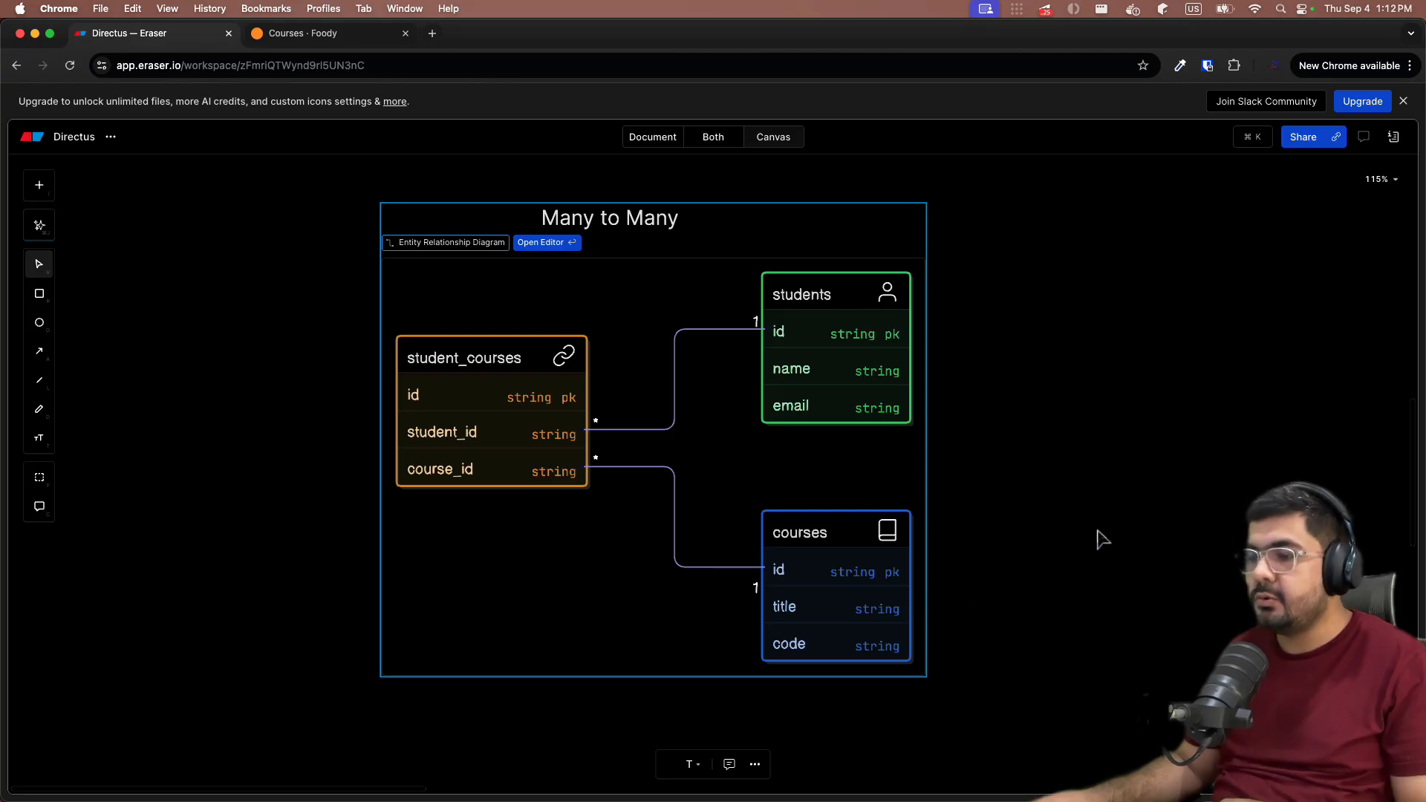
pyautogui.click(275, 32)
pyautogui.click(22, 149)
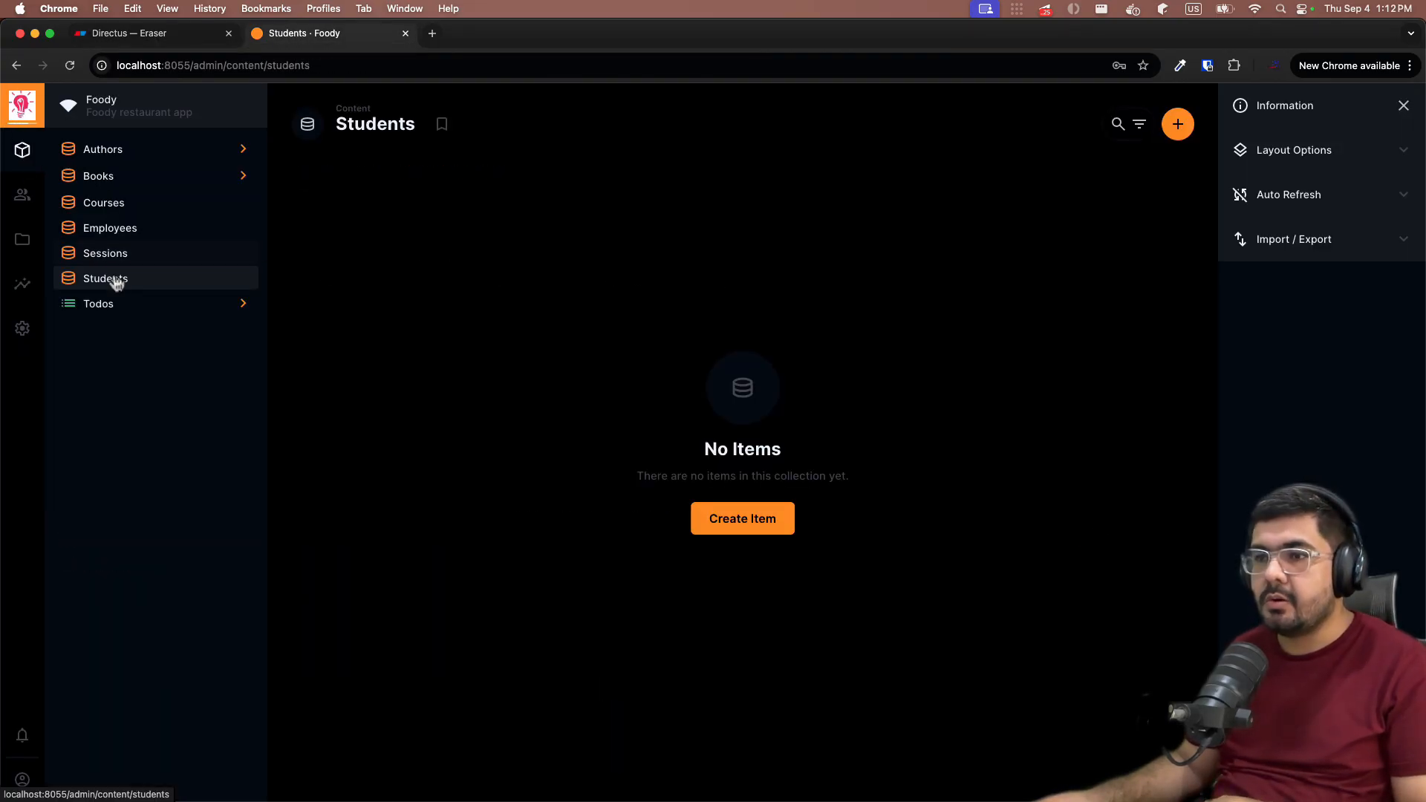
pyautogui.click(110, 208)
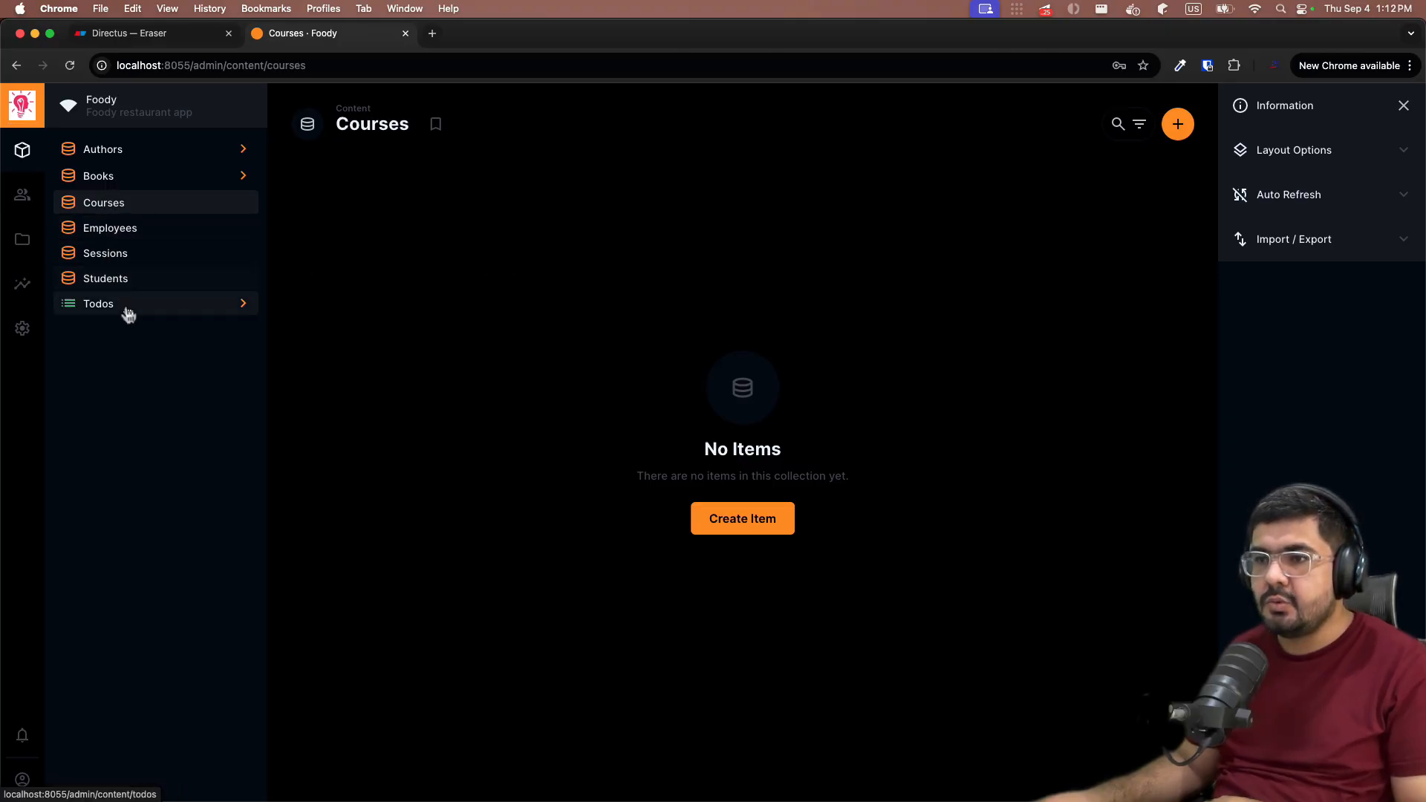
# - In the Data Model list, move courses below students and todos to the top
pyautogui.click(19, 338)
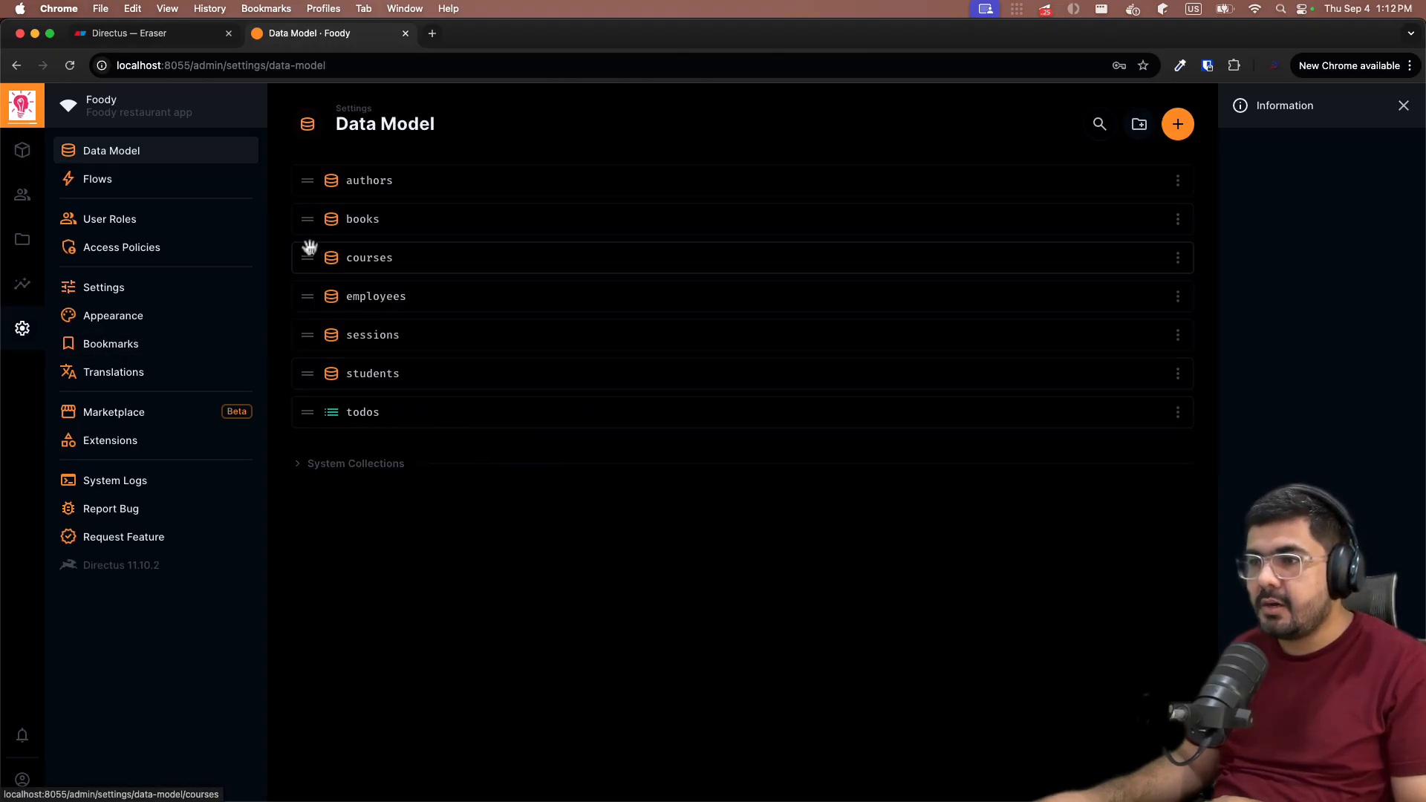
pyautogui.moveTo(307, 251); pyautogui.dragTo(311, 338)
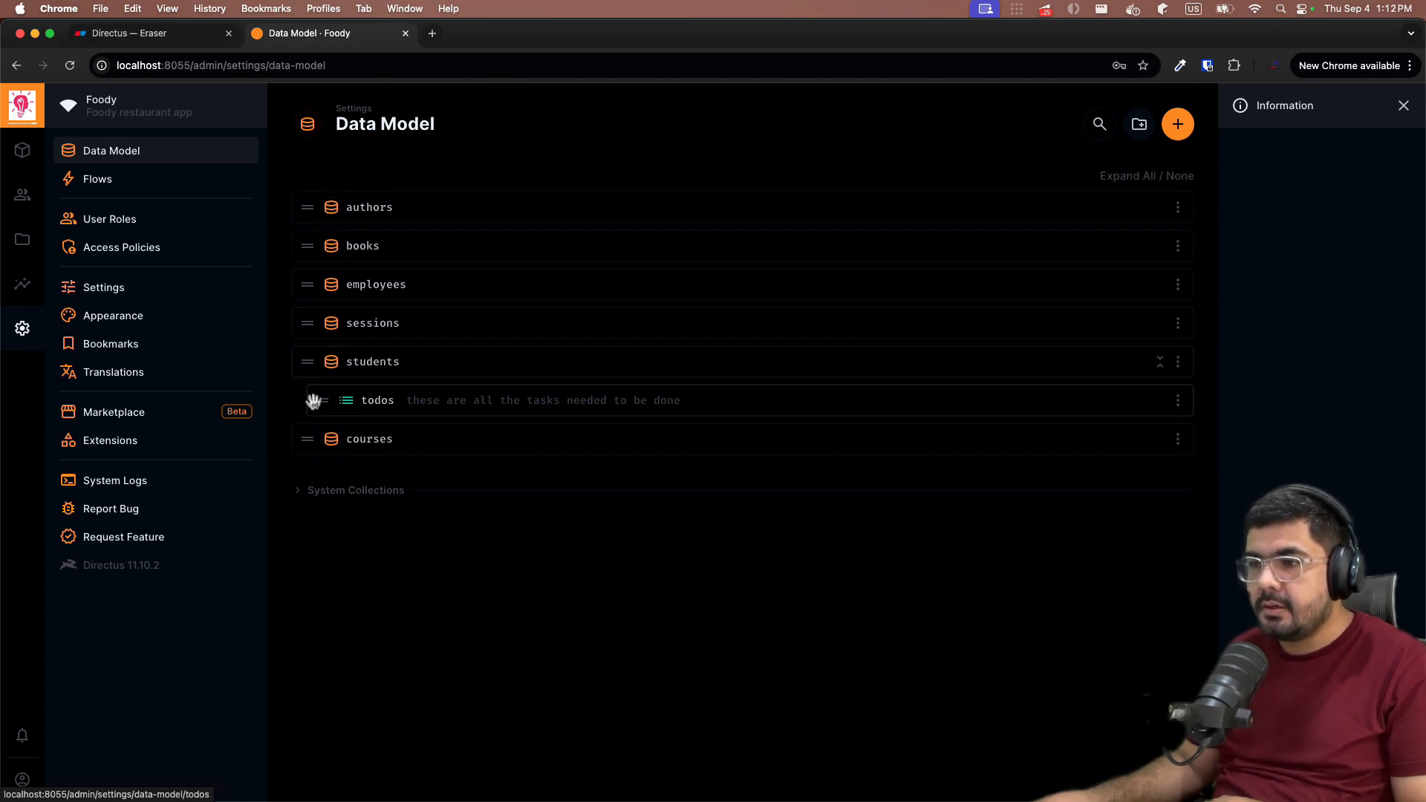
pyautogui.moveTo(318, 399); pyautogui.dragTo(297, 192)
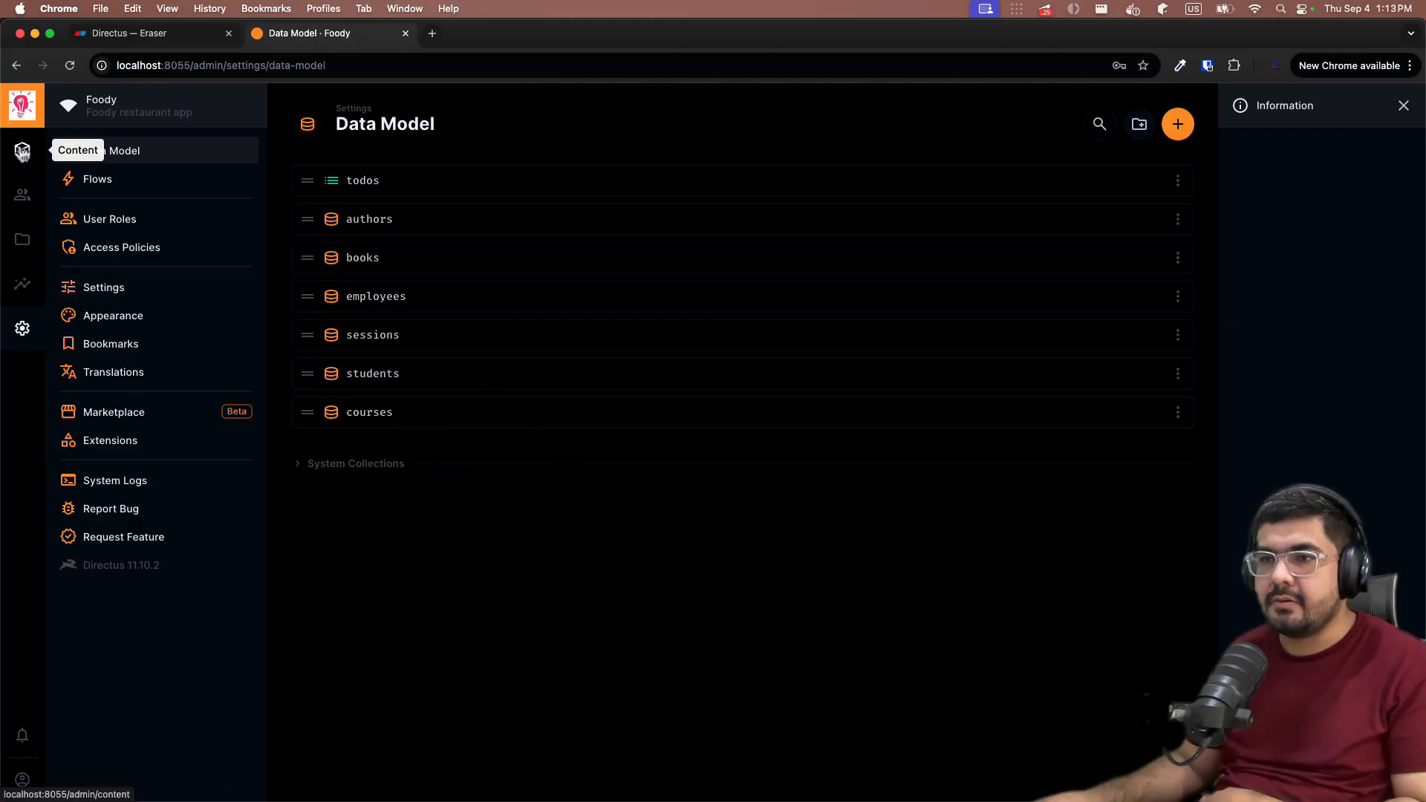
# - Add a course titled 'Data Structure' with code CS-001 and save it
pyautogui.click(22, 150)
pyautogui.click(148, 279)
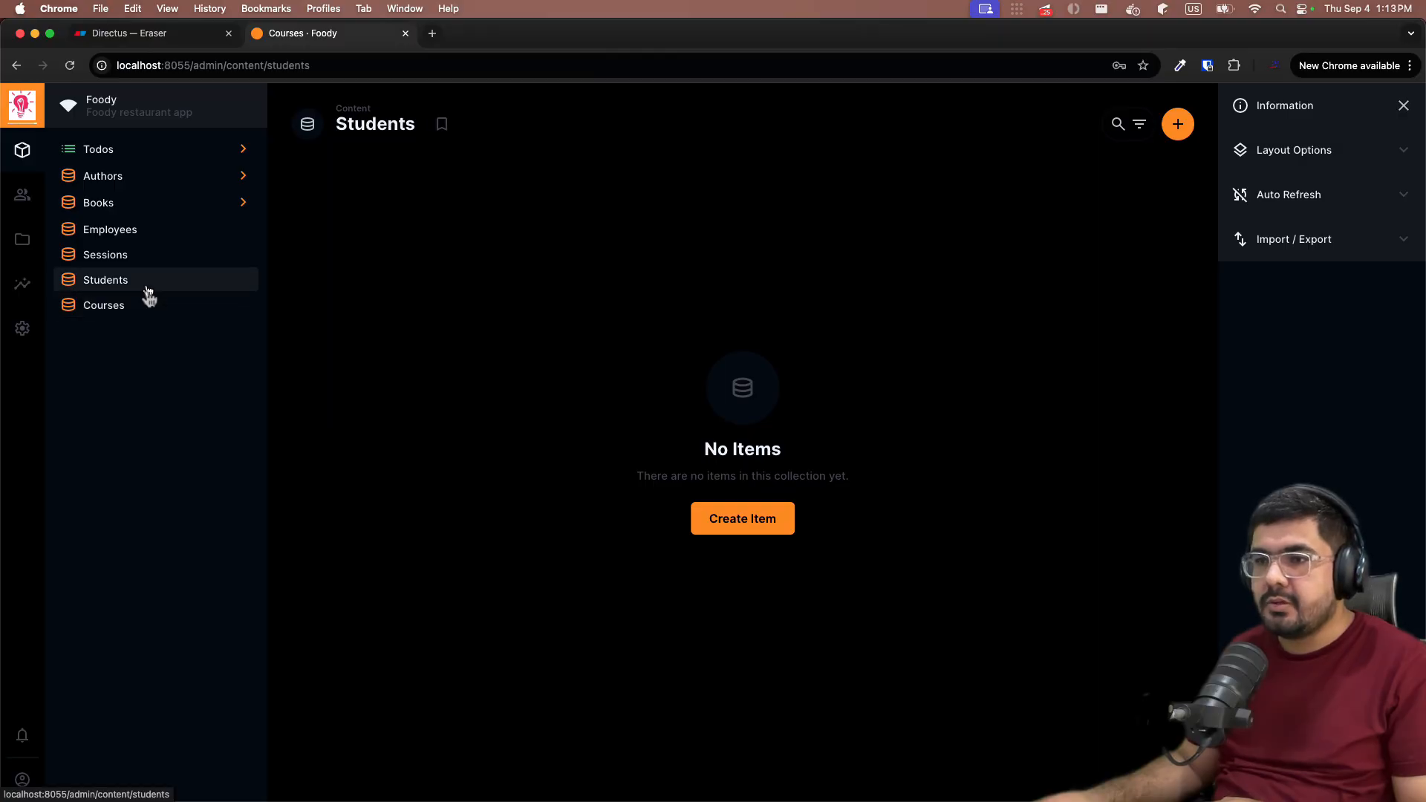
pyautogui.click(146, 303)
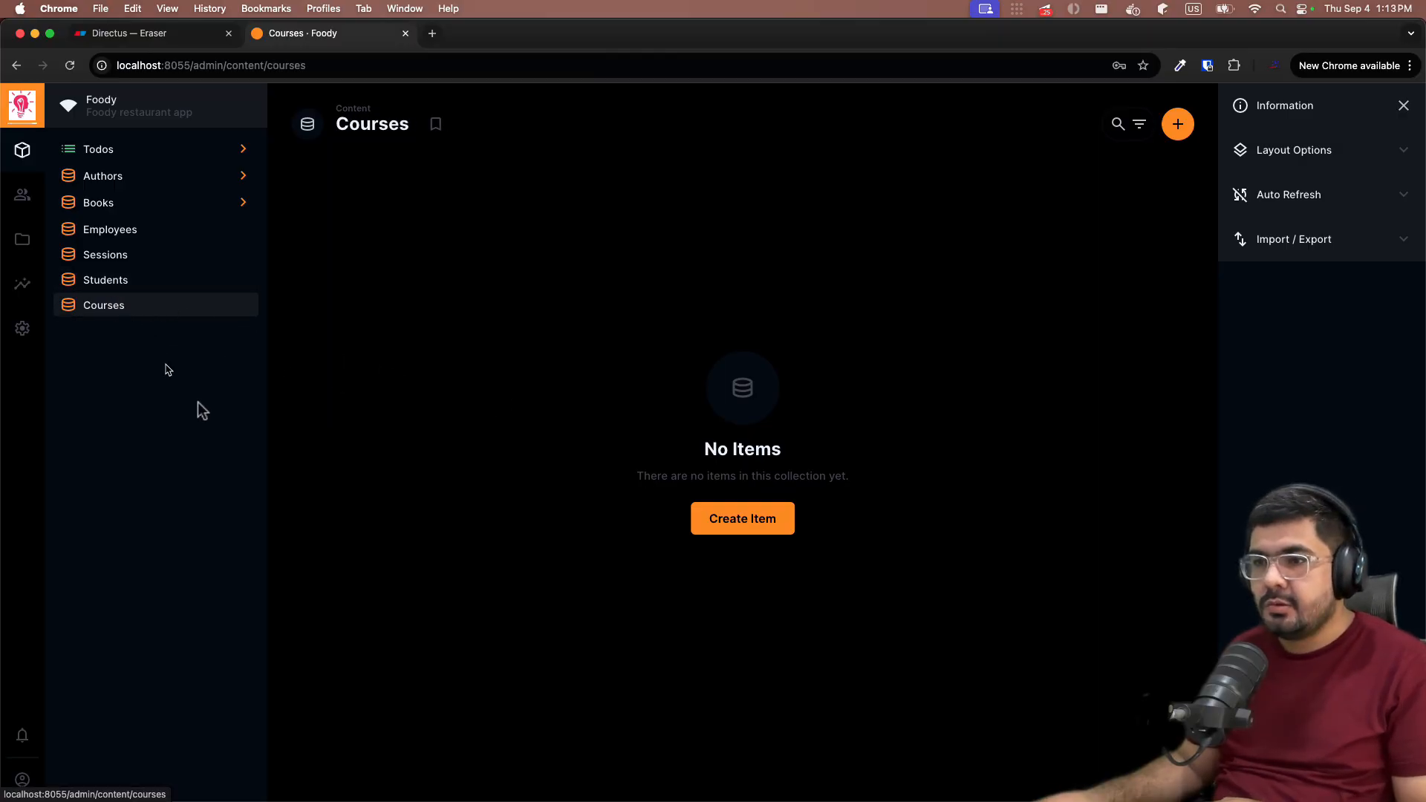
pyautogui.click(112, 280)
pyautogui.click(105, 315)
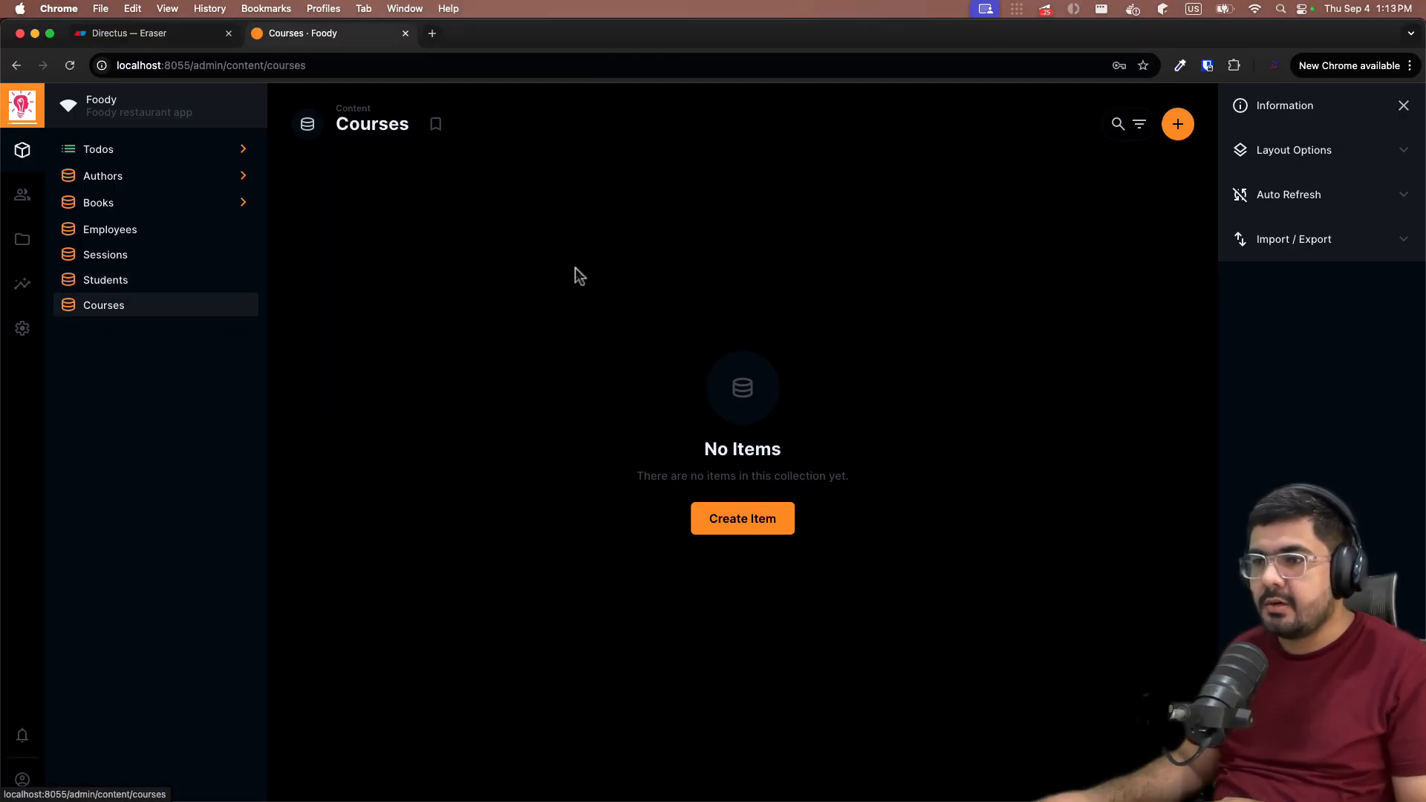
pyautogui.click(758, 527)
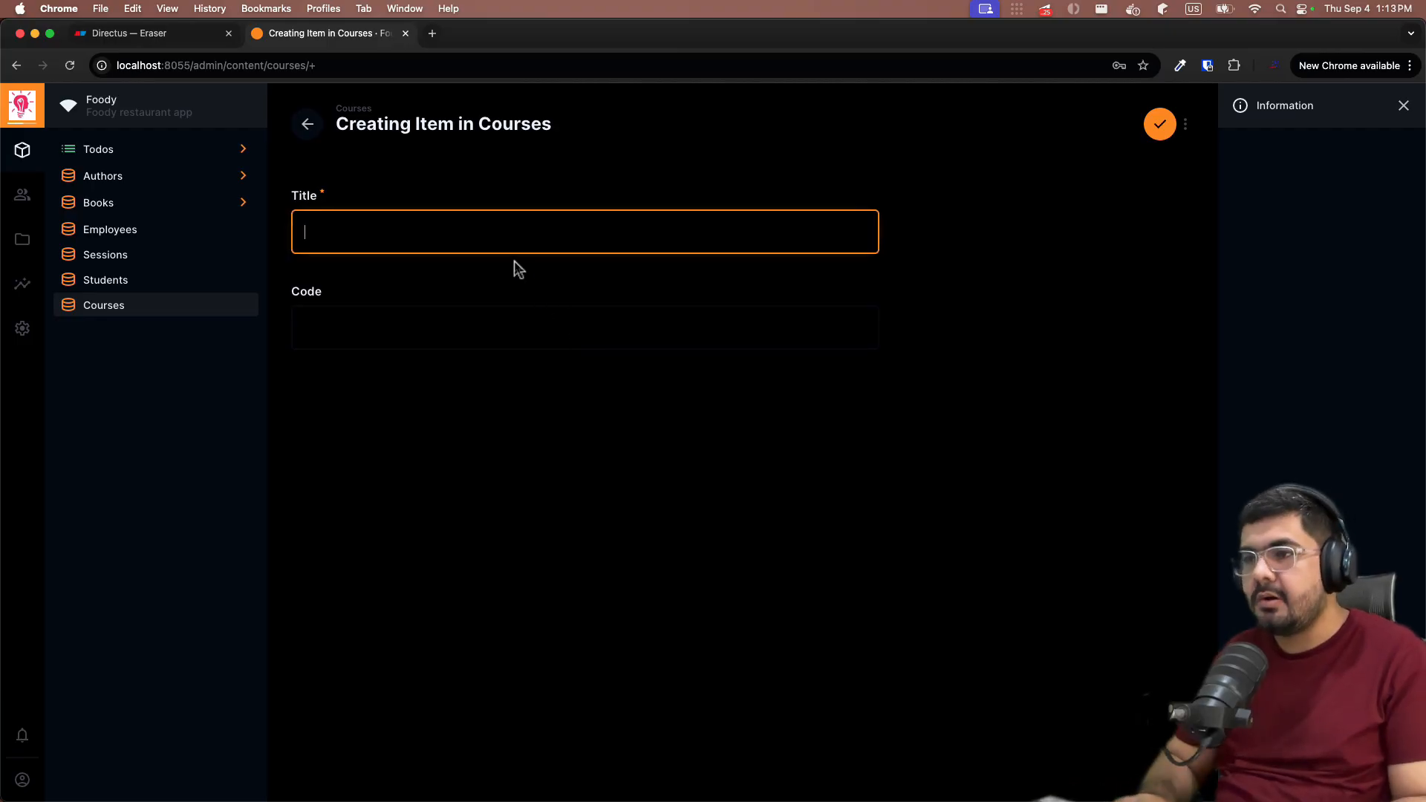
pyautogui.write('Data')
pyautogui.press('BackSpace')
pyautogui.press('BackSpace')
pyautogui.write('ta Structure')
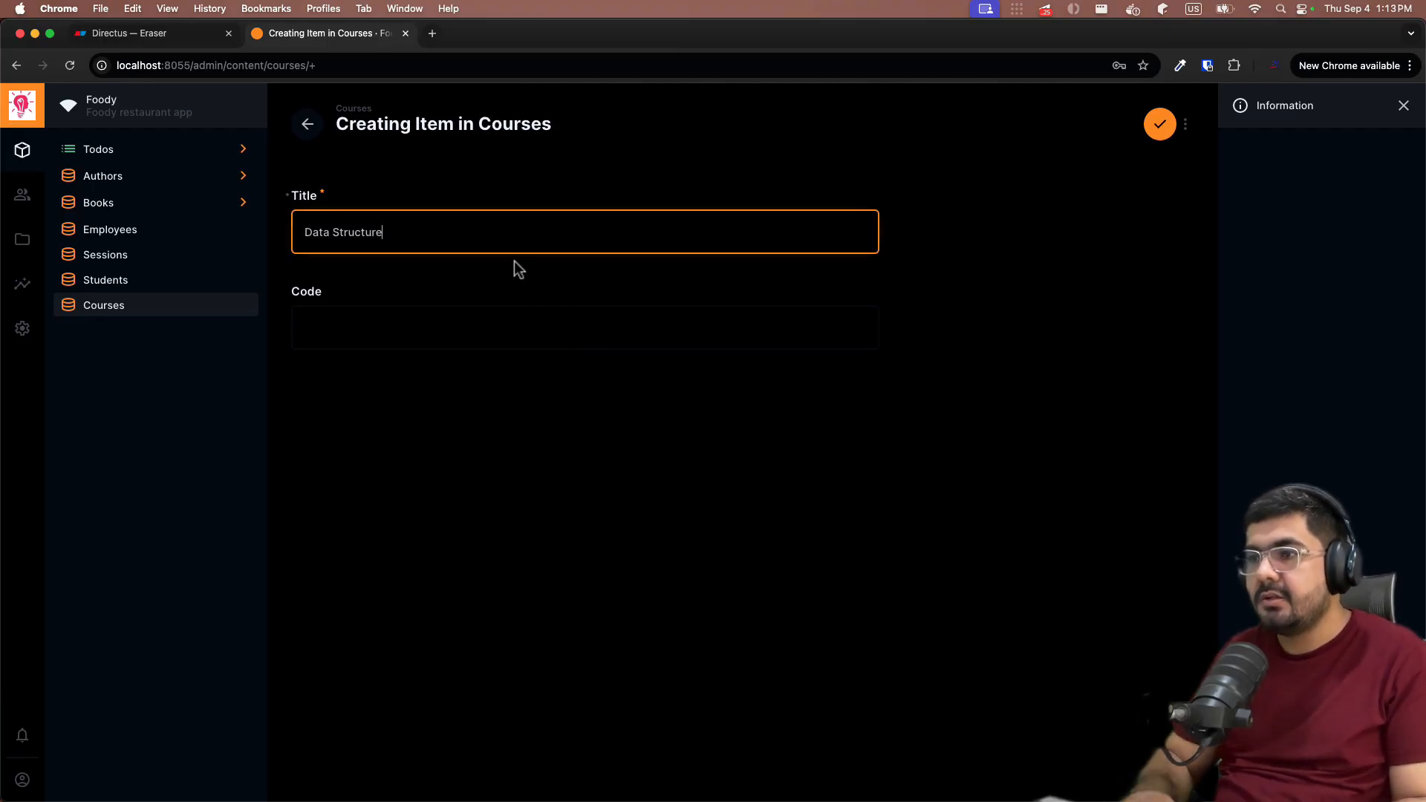
pyautogui.click(520, 324)
pyautogui.write('CS')
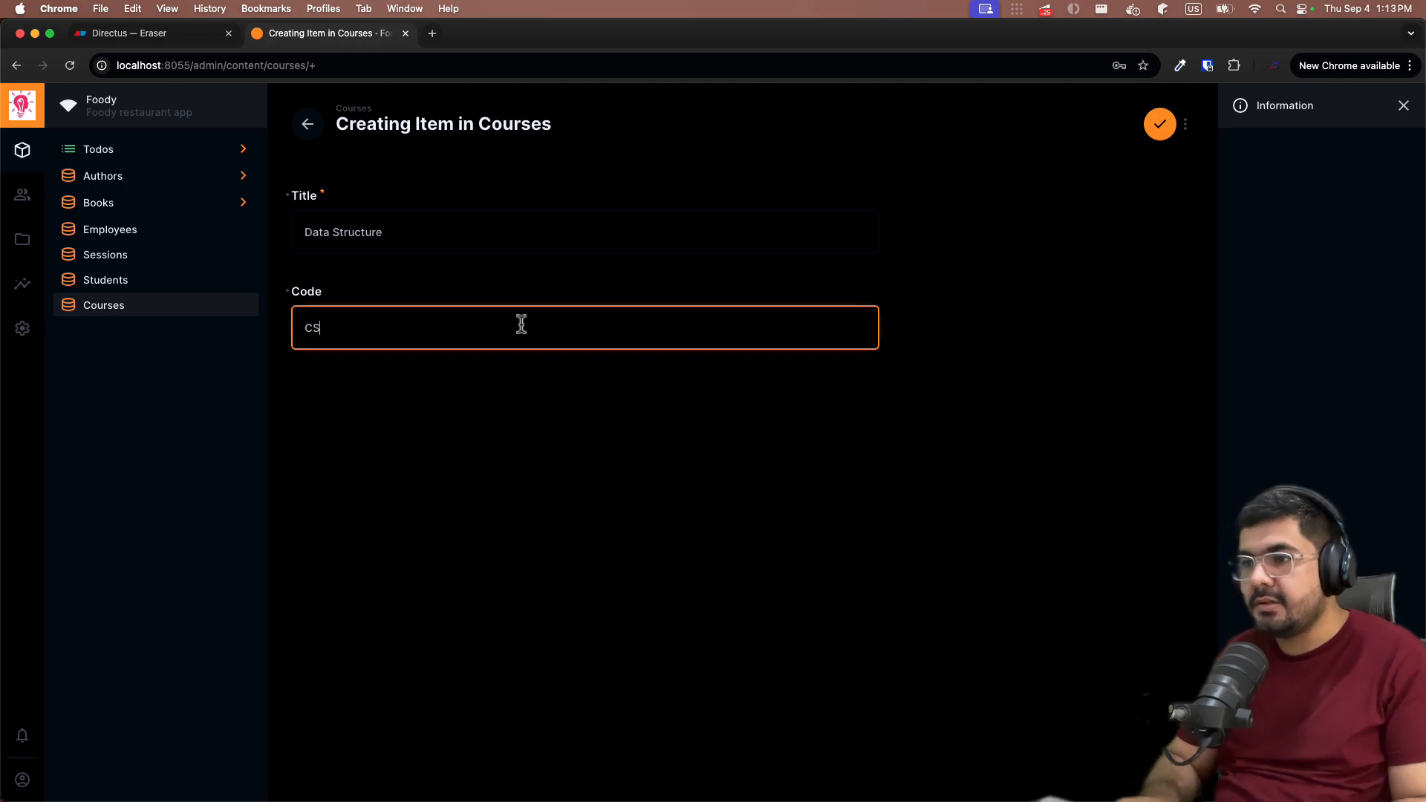
pyautogui.write('-001')
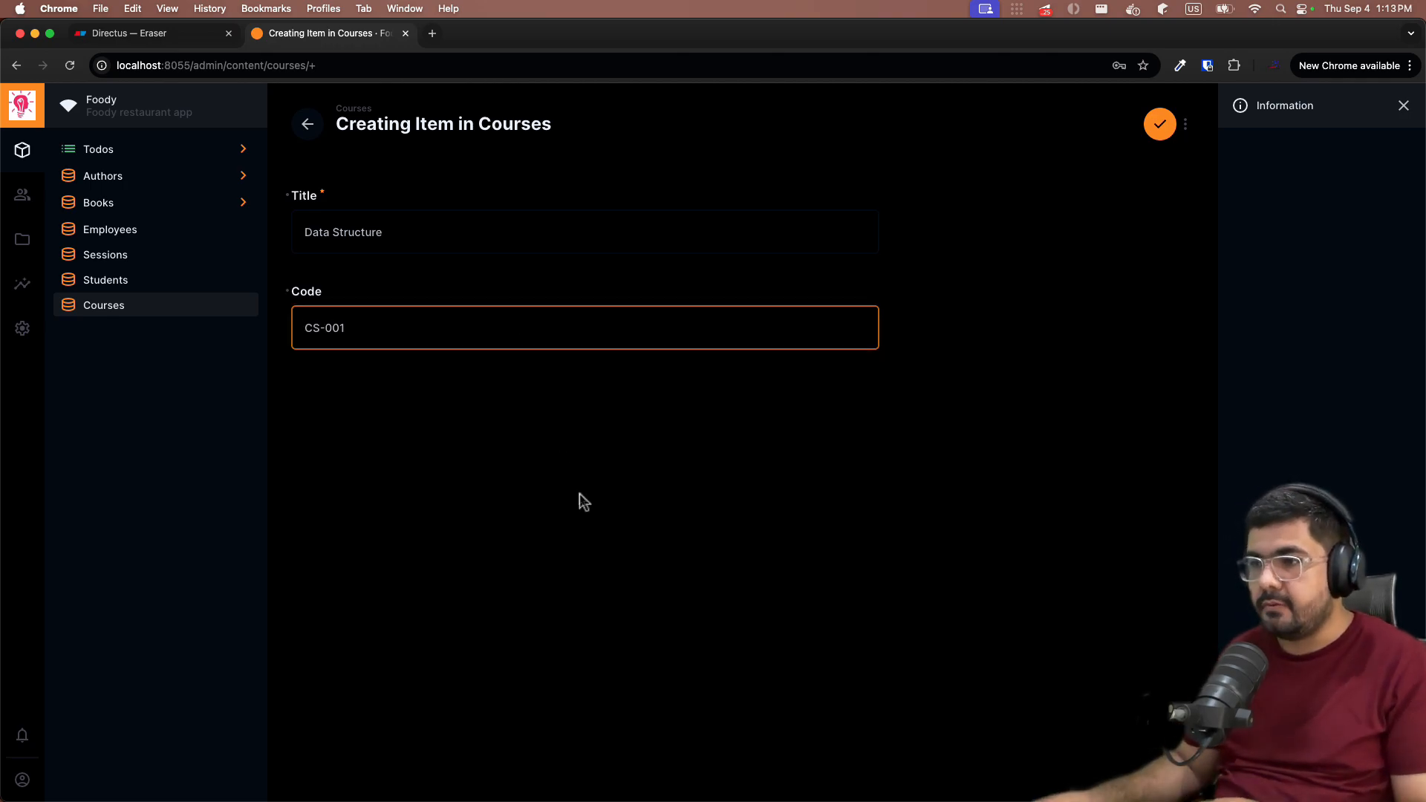
pyautogui.click(579, 494)
pyautogui.click(1160, 124)
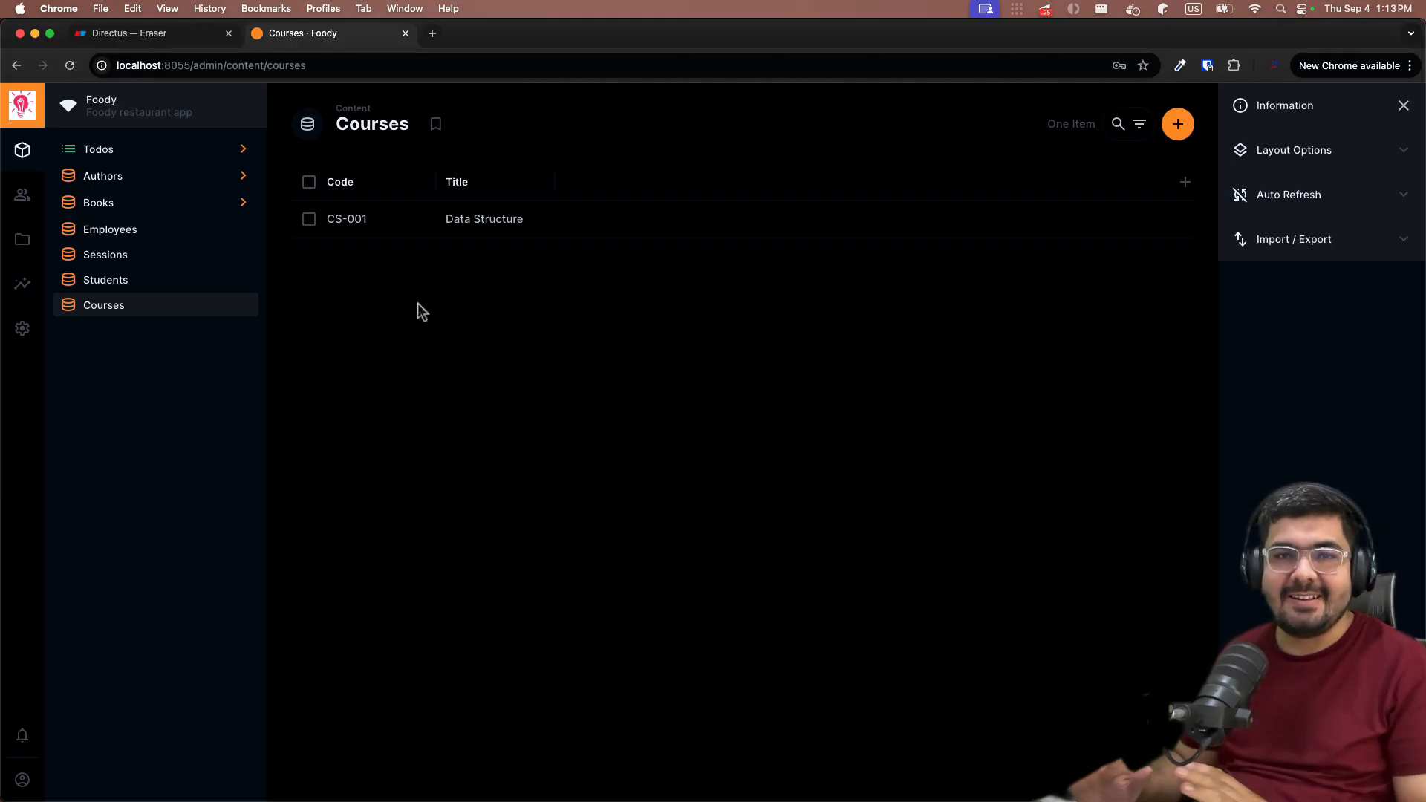
# - Delete the CS-001 course, leaving Courses empty
pyautogui.click(308, 218)
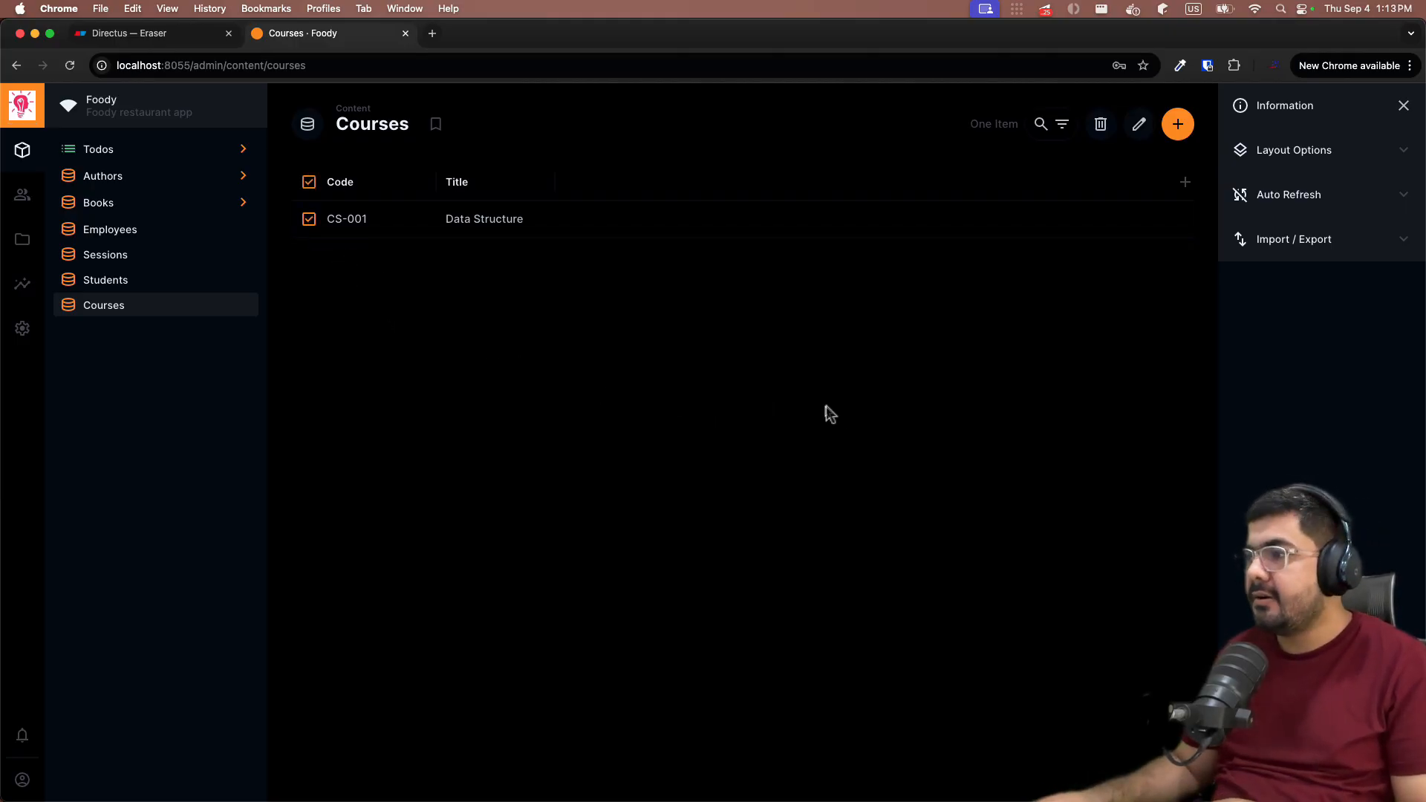
pyautogui.click(1086, 138)
pyautogui.click(876, 483)
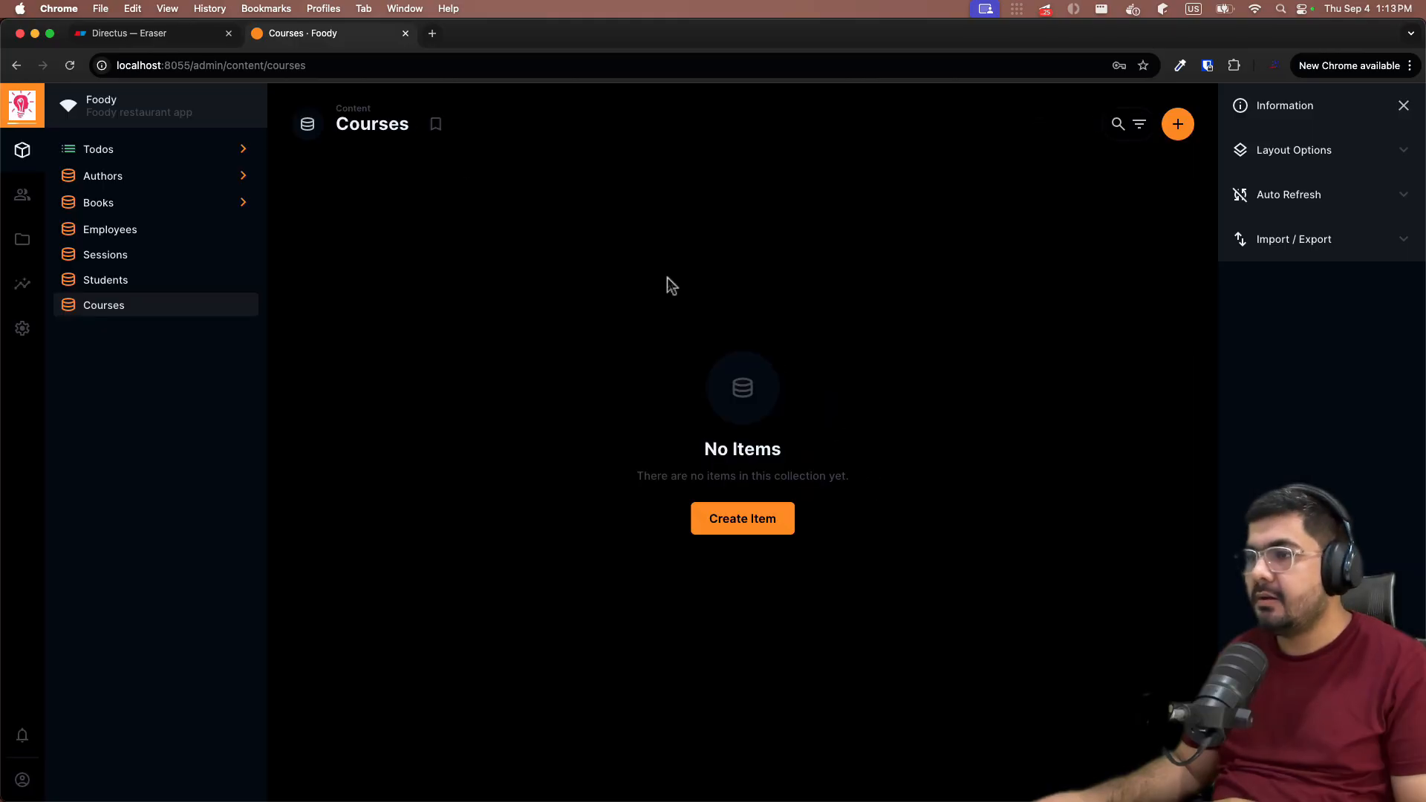
pyautogui.click(141, 33)
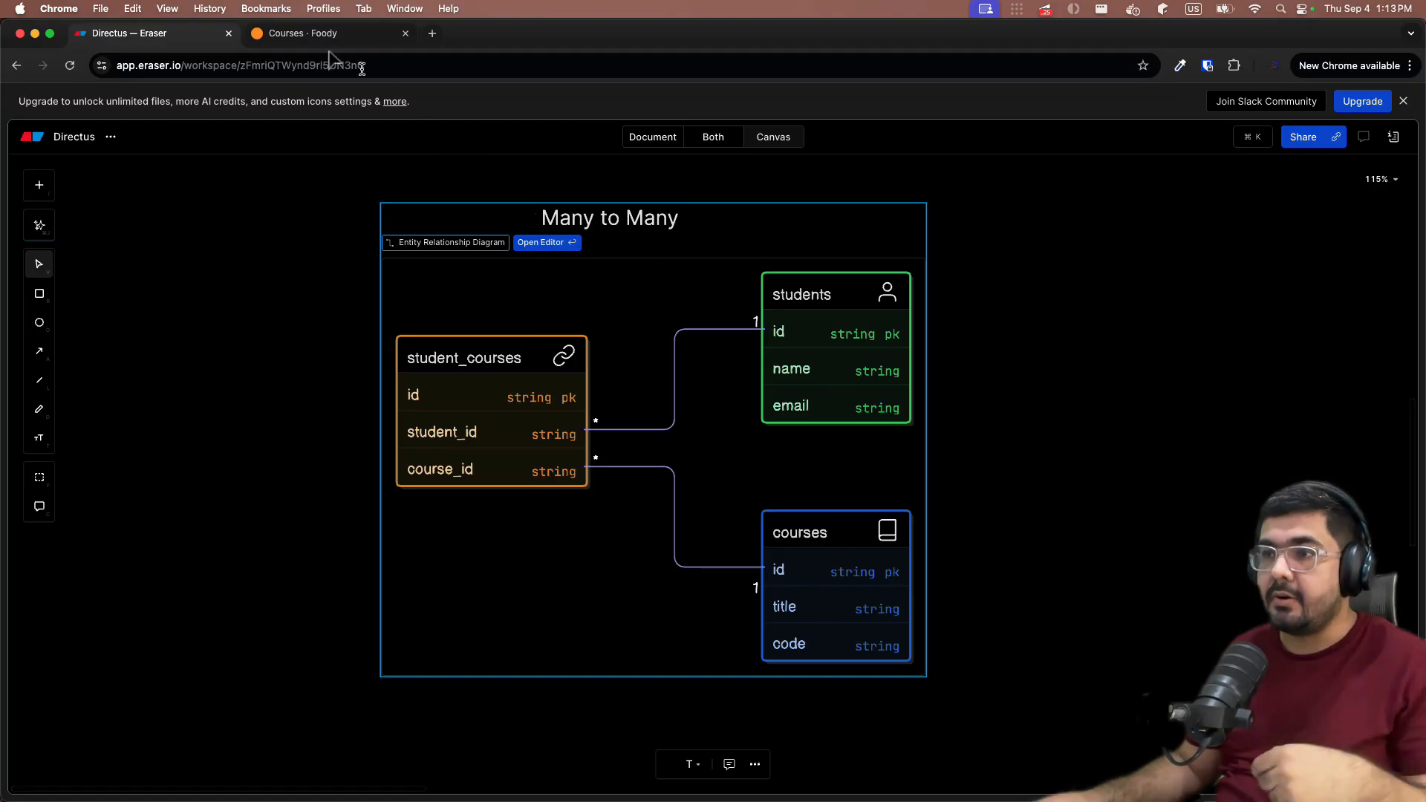
# - On the students collection, pick a Many to Many field via search 'many' and continue to advanced setup
pyautogui.click(290, 35)
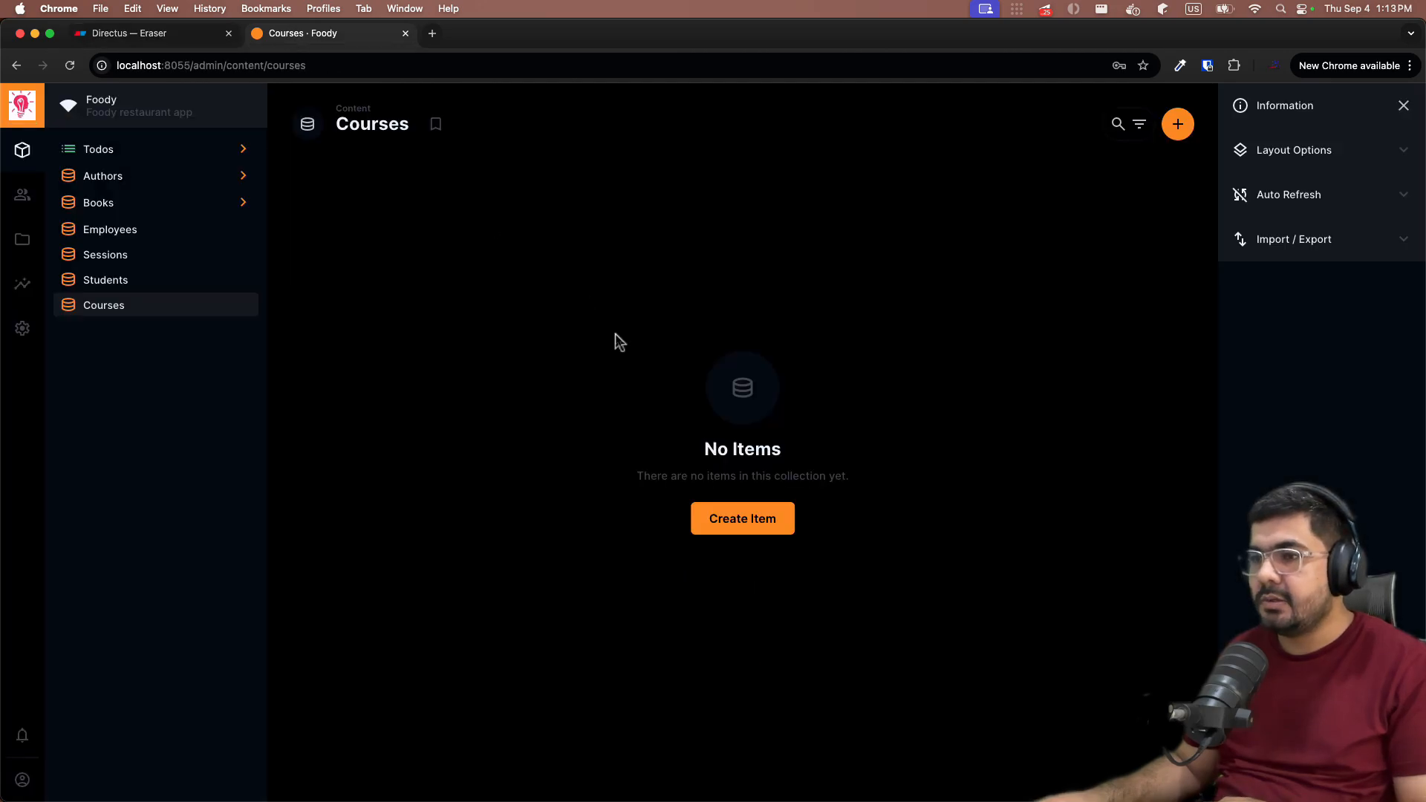
pyautogui.click(22, 328)
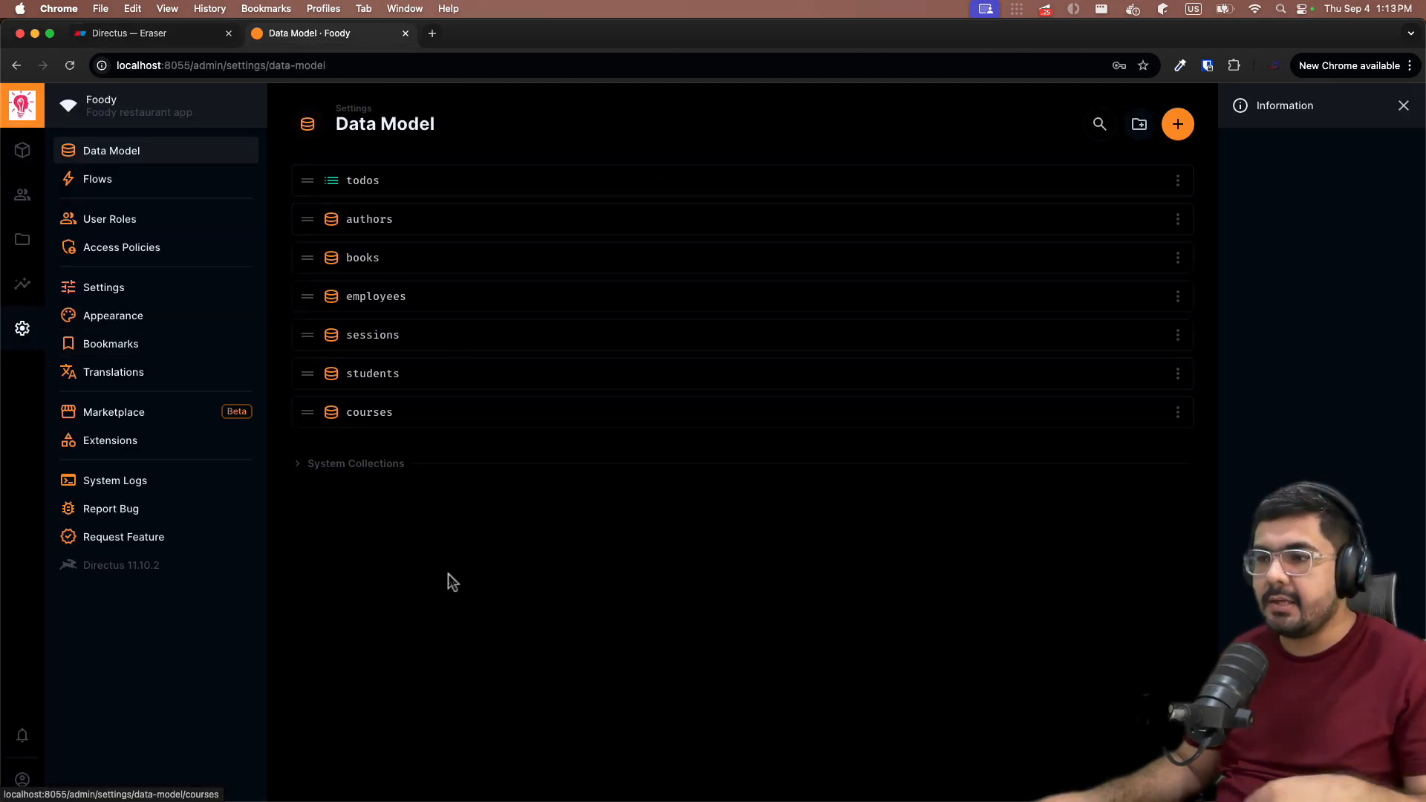
pyautogui.click(386, 379)
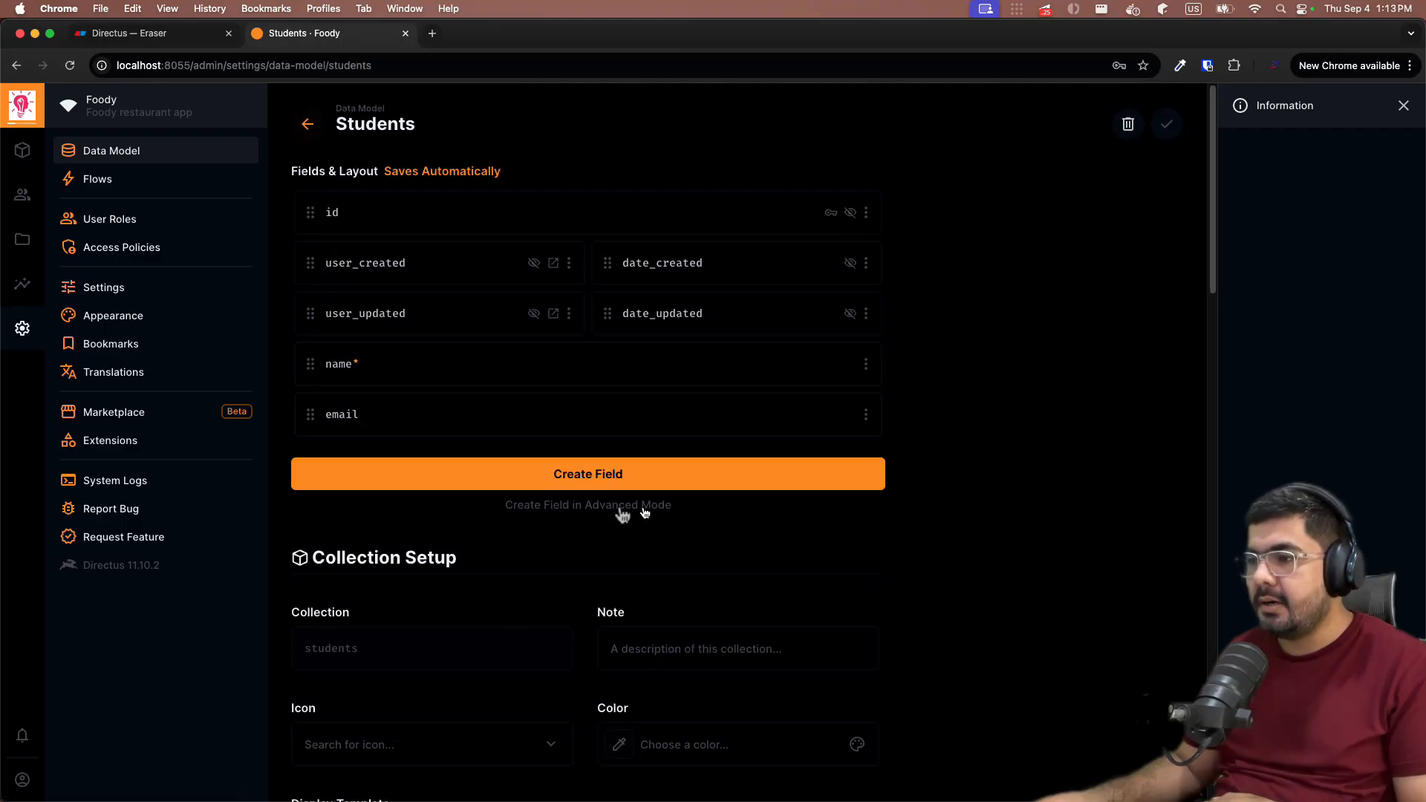
pyautogui.click(627, 479)
pyautogui.write('many')
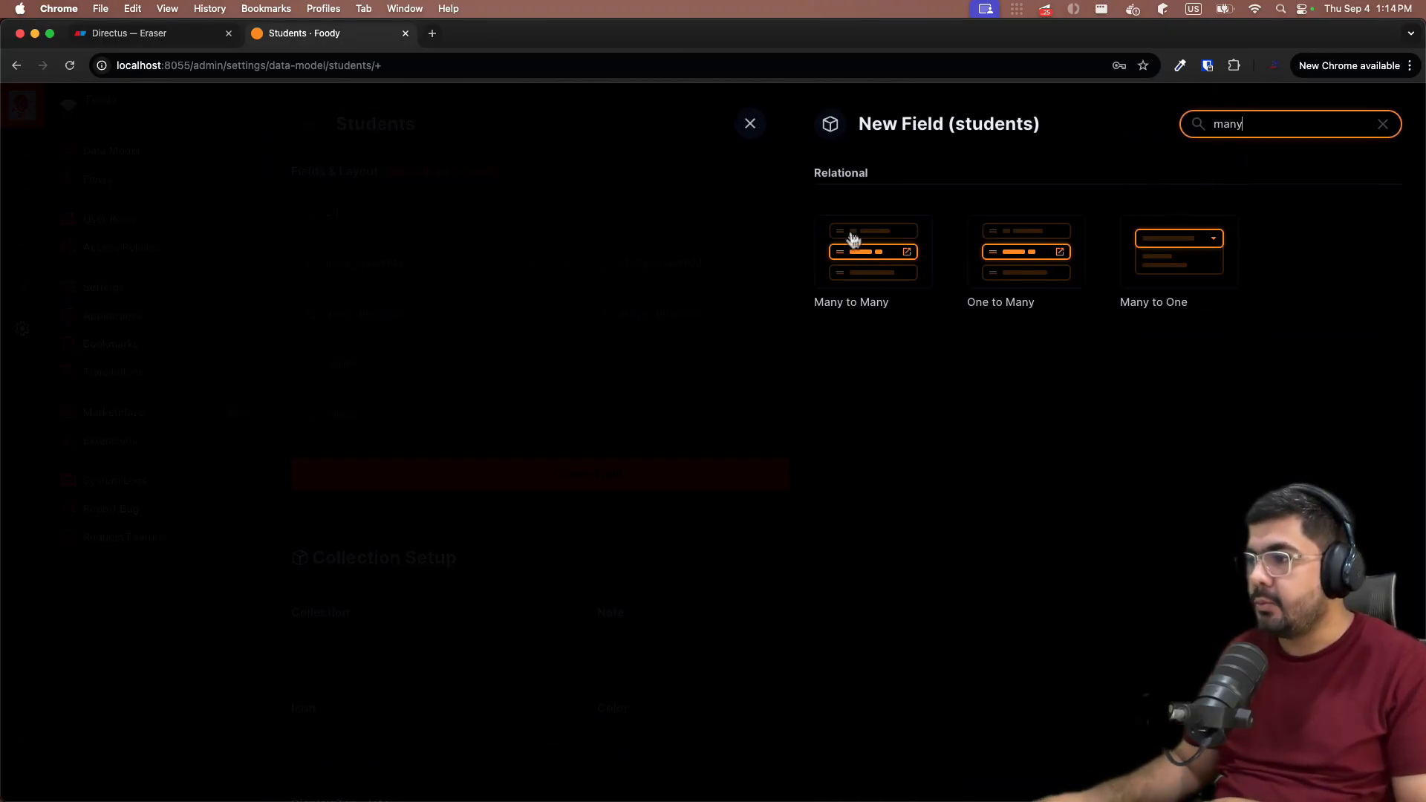
pyautogui.click(858, 262)
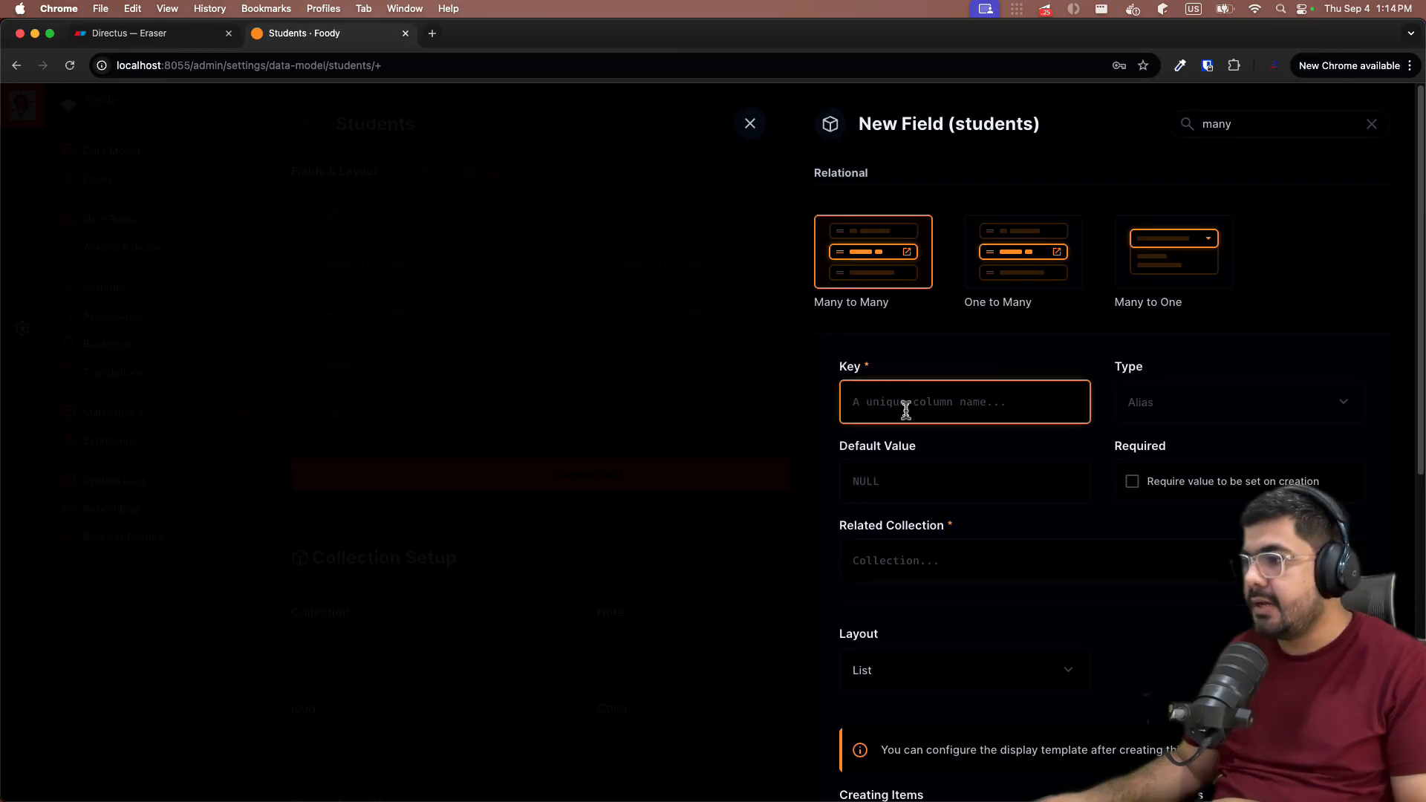
pyautogui.scroll(-5, 951, 435)
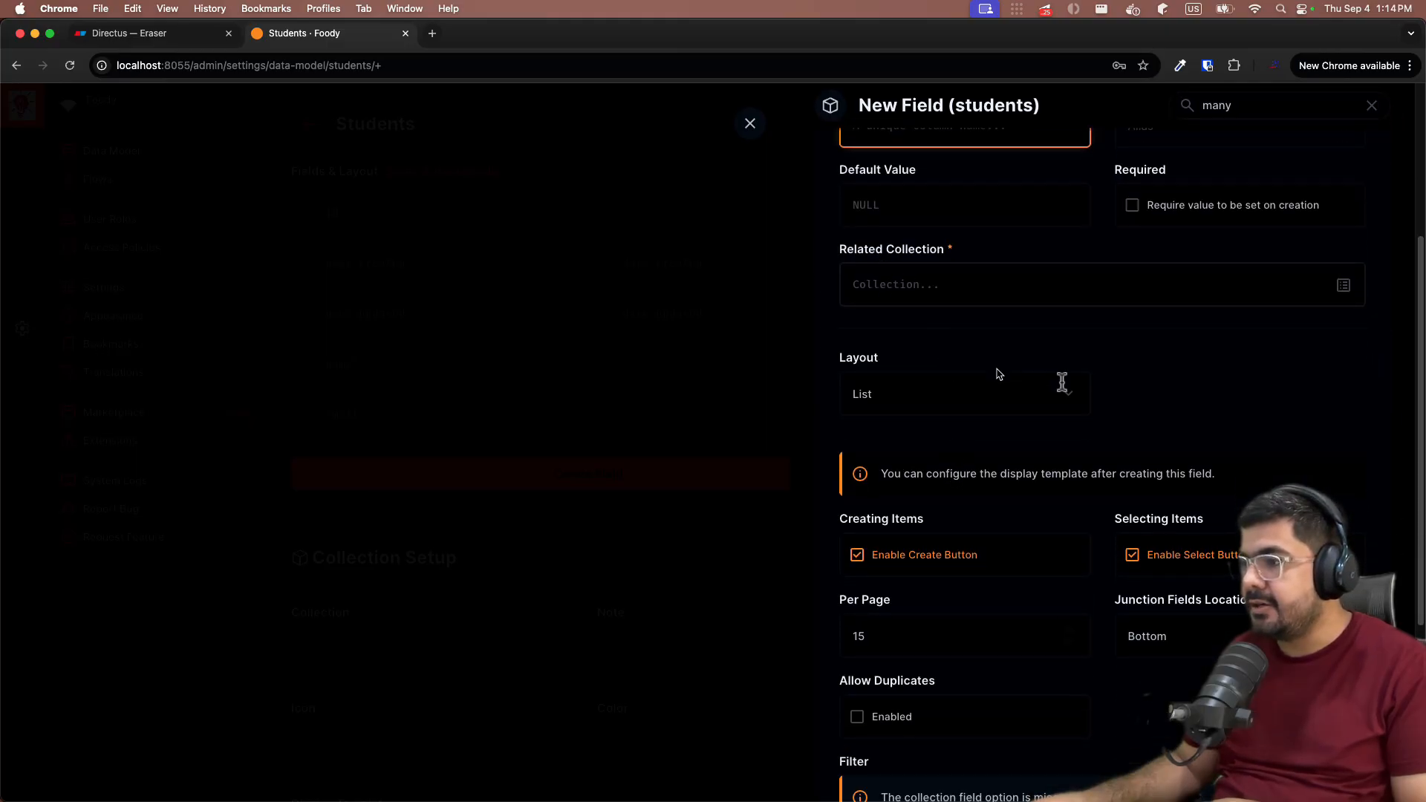
pyautogui.scroll(3, 988, 371)
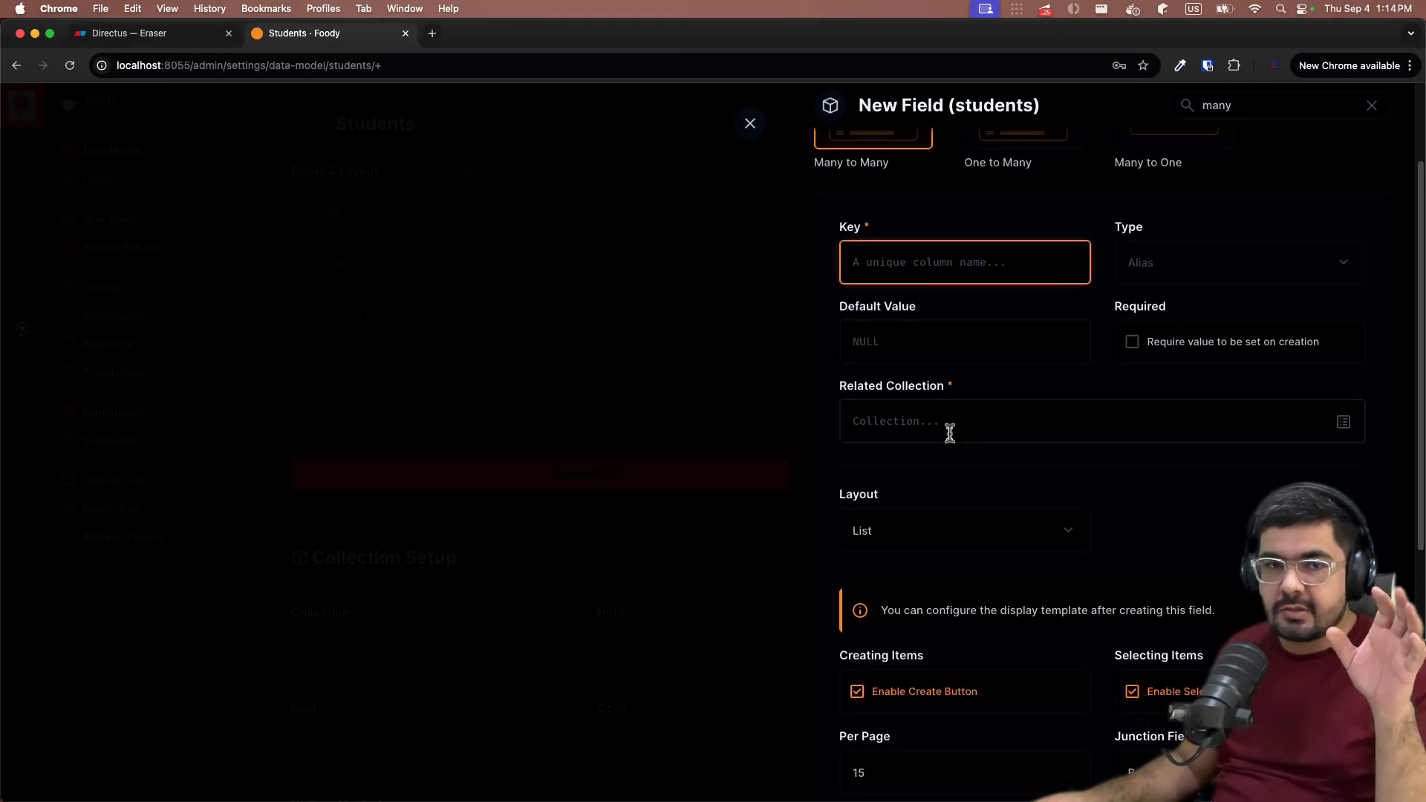
pyautogui.scroll(3, 967, 436)
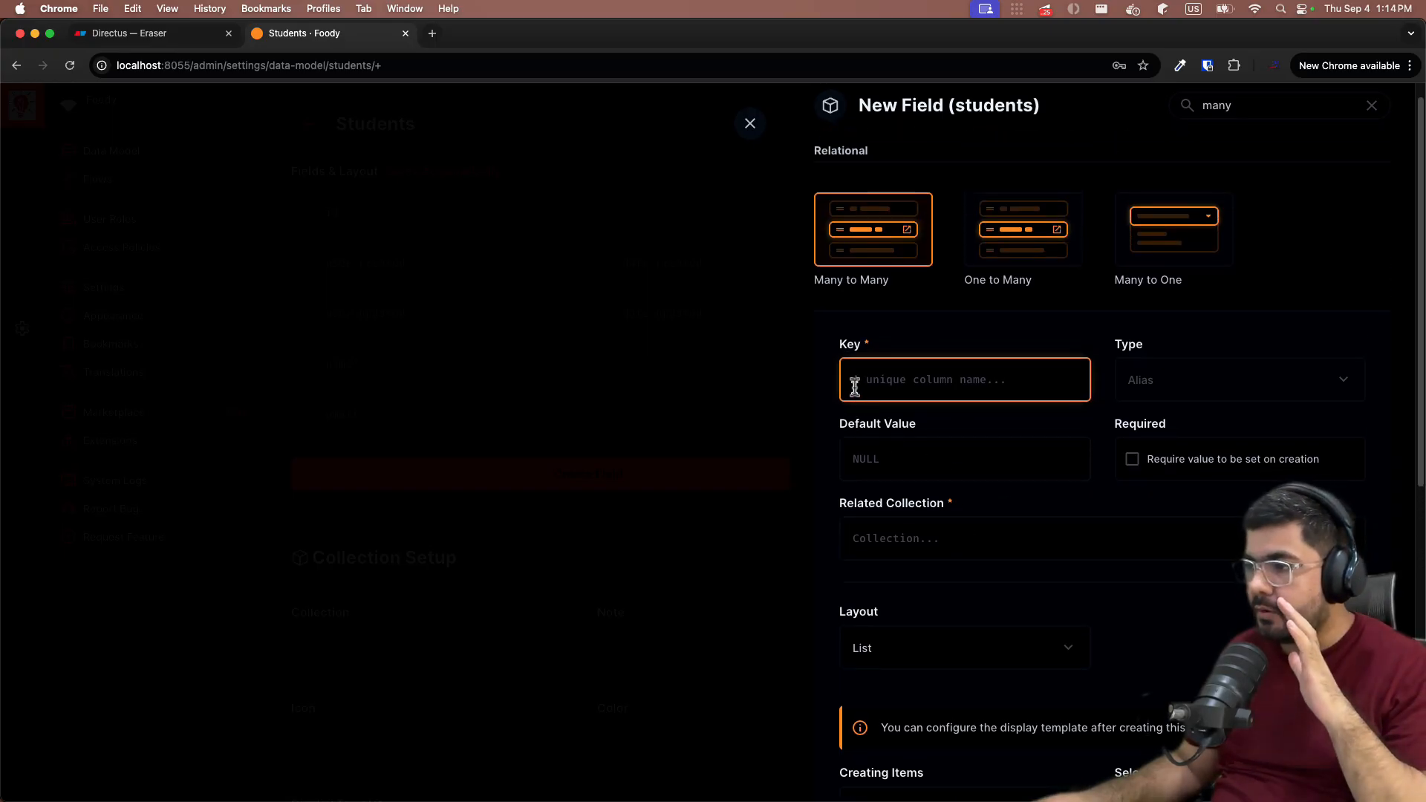
pyautogui.scroll(-10, 940, 439)
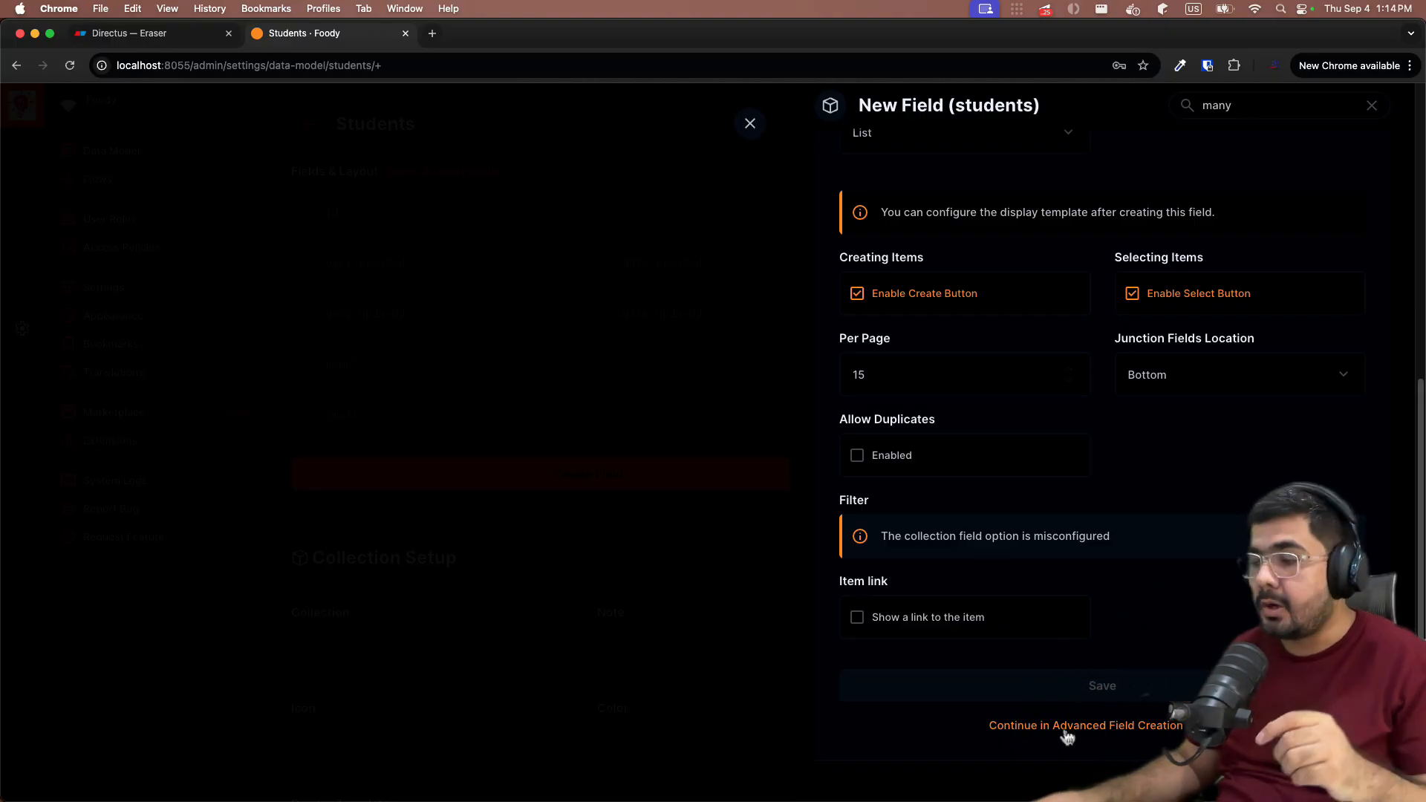
pyautogui.click(1063, 734)
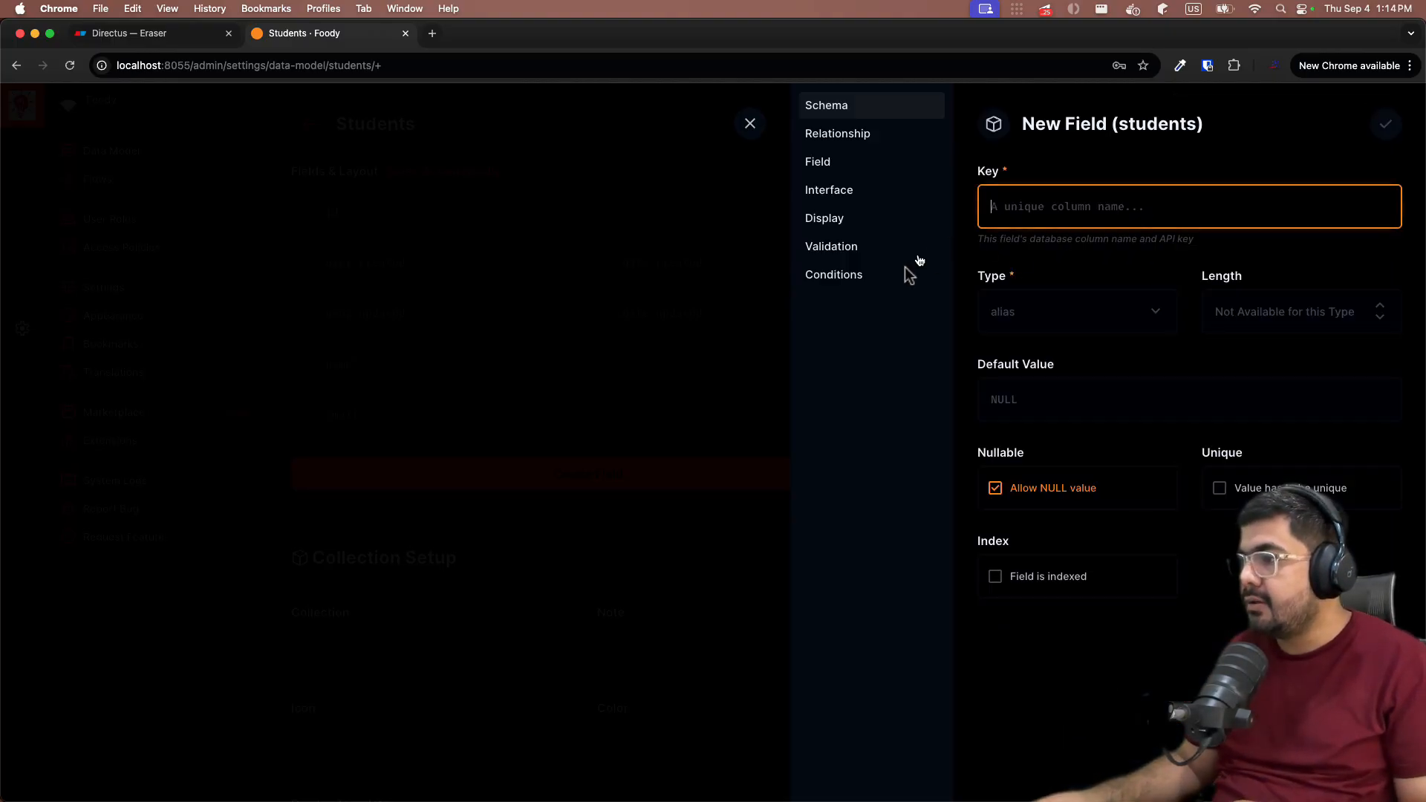
# - Relate the new many-to-many field on students to the courses collection
pyautogui.click(817, 138)
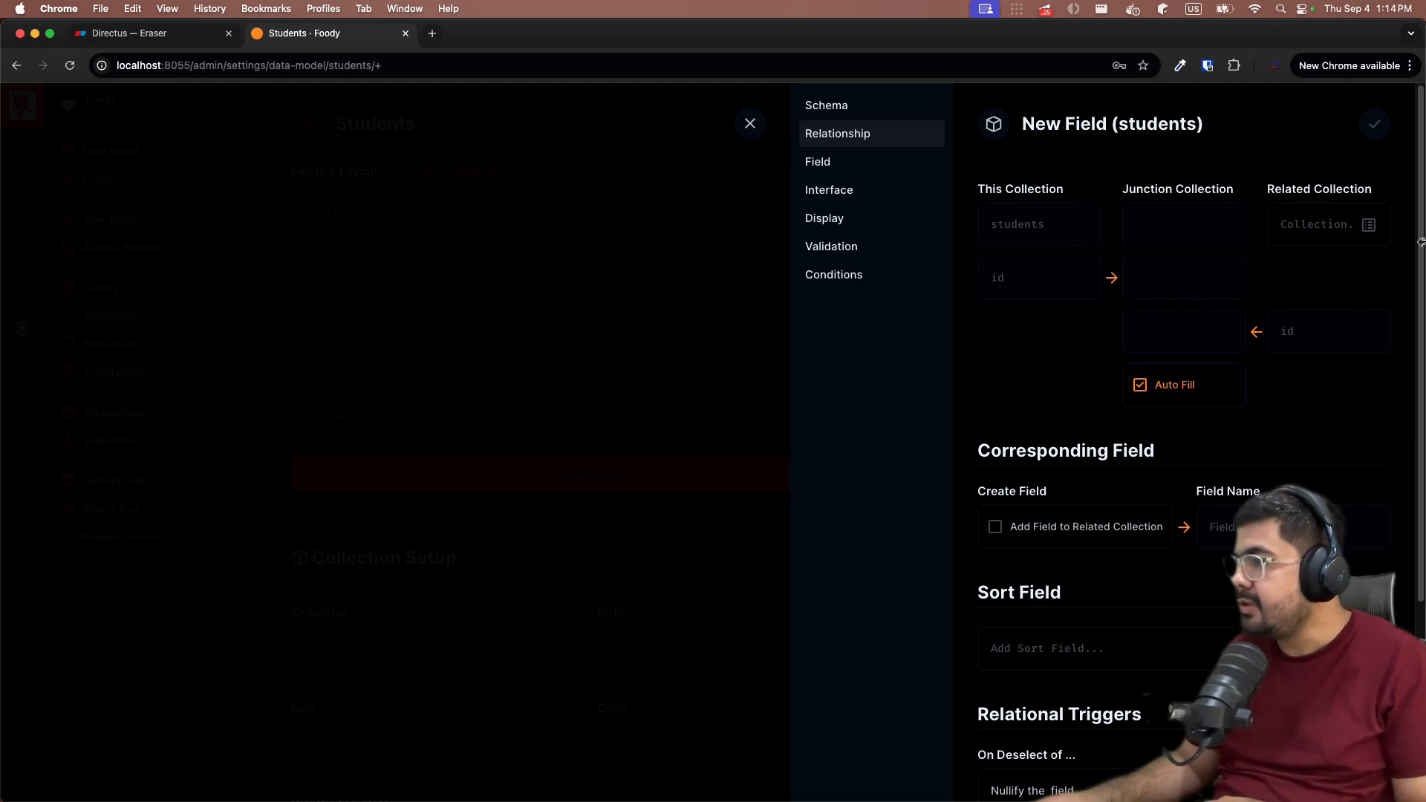
pyautogui.click(1371, 229)
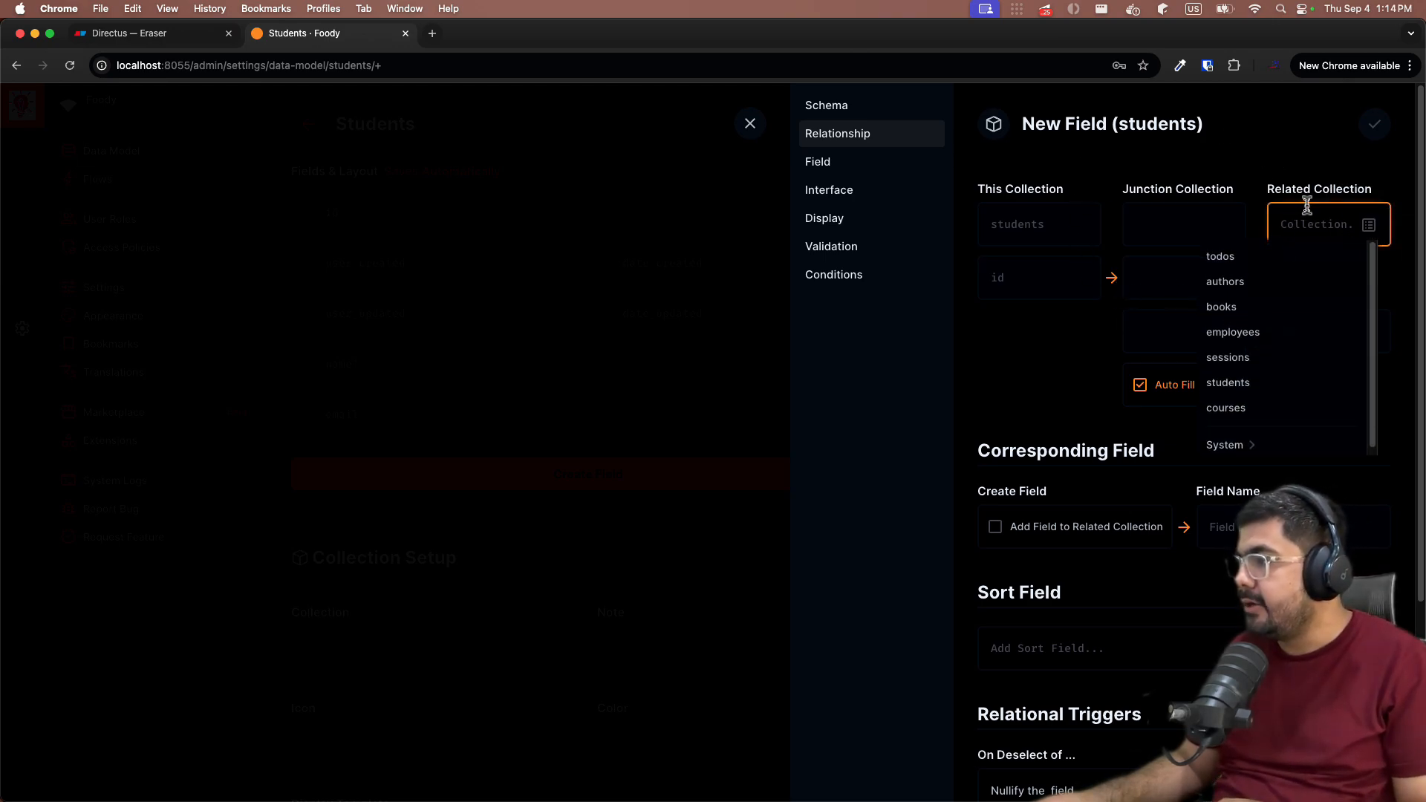
pyautogui.scroll(-1, 1241, 357)
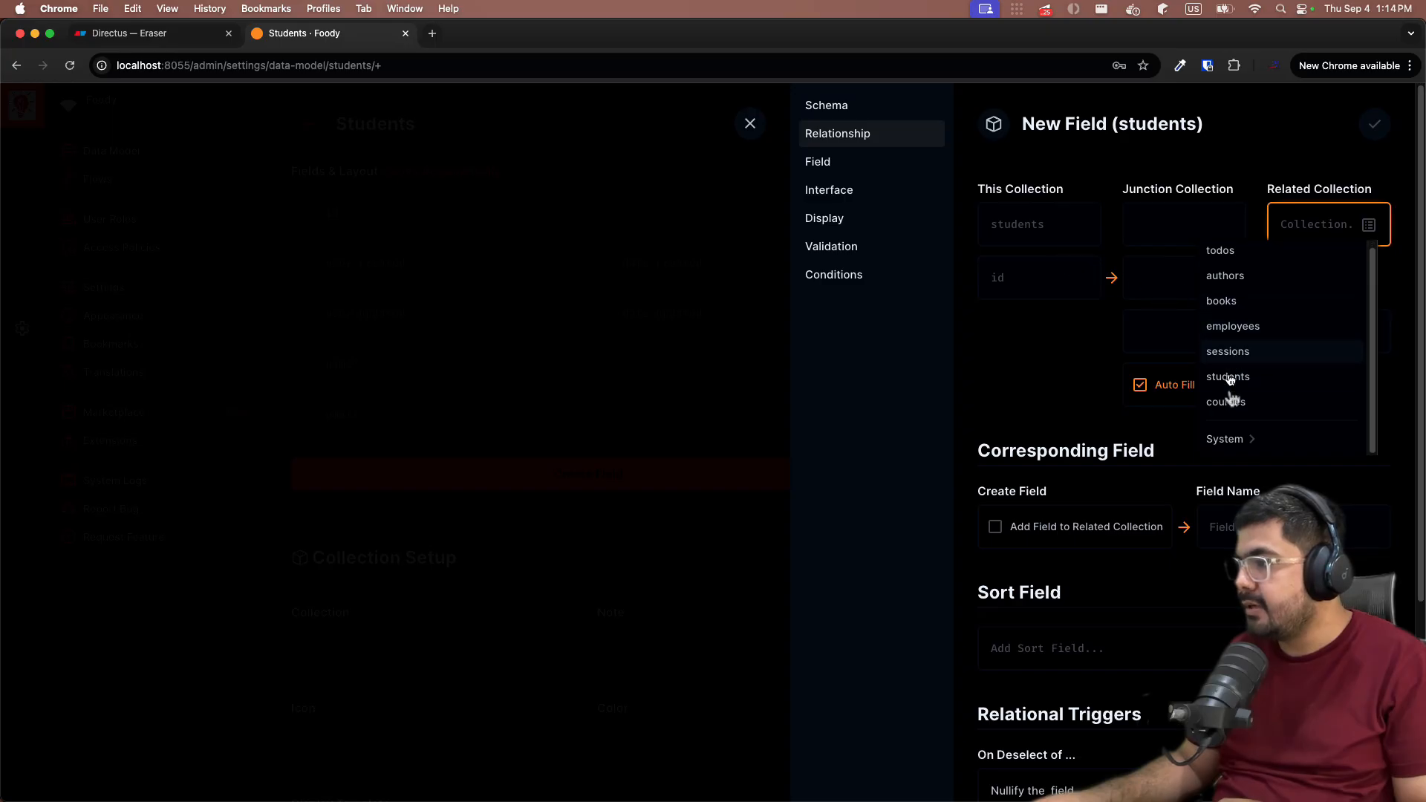
pyautogui.click(1230, 402)
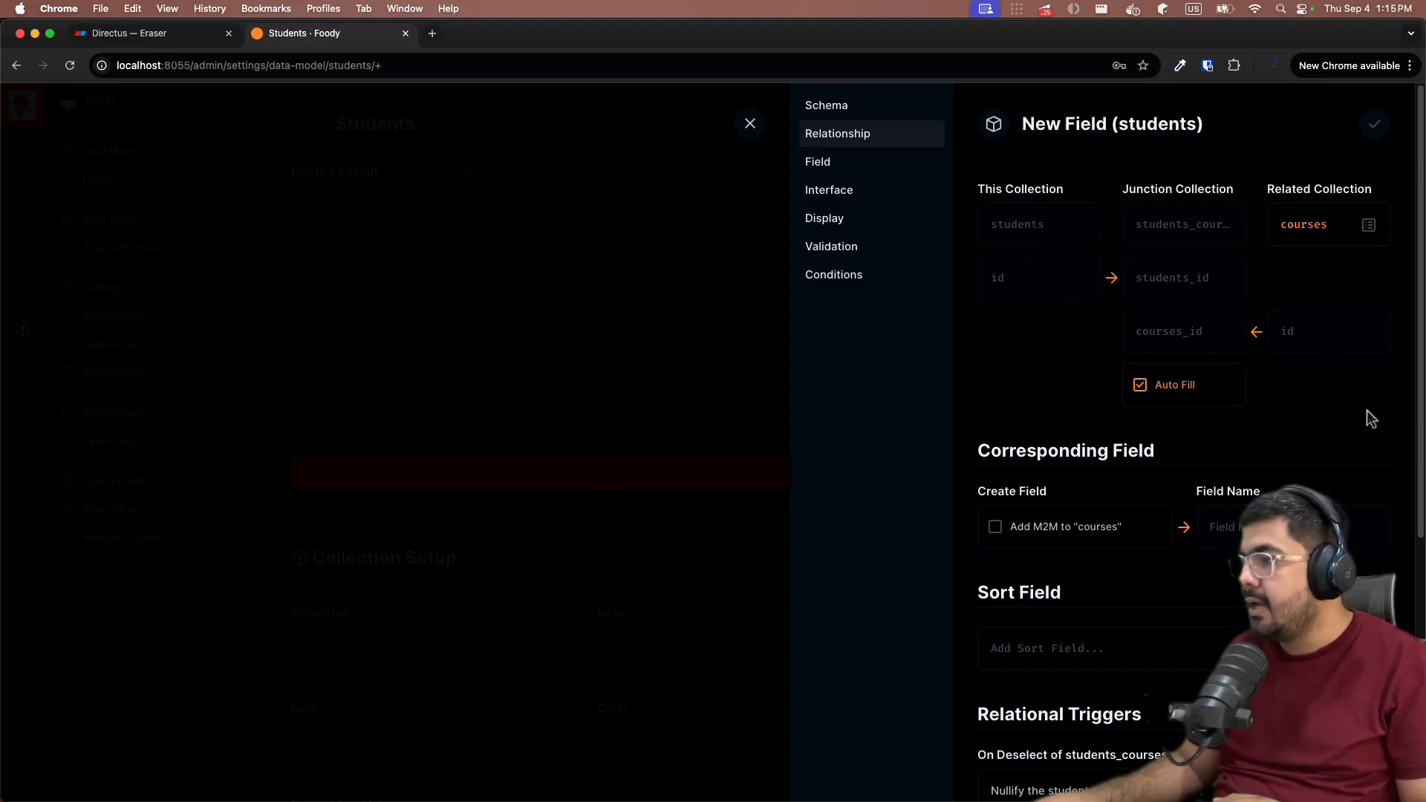
# - Add the matching M2M field on courses named students via the students_courses junction
pyautogui.scroll(-3, 1367, 410)
pyautogui.scroll(3, 1259, 448)
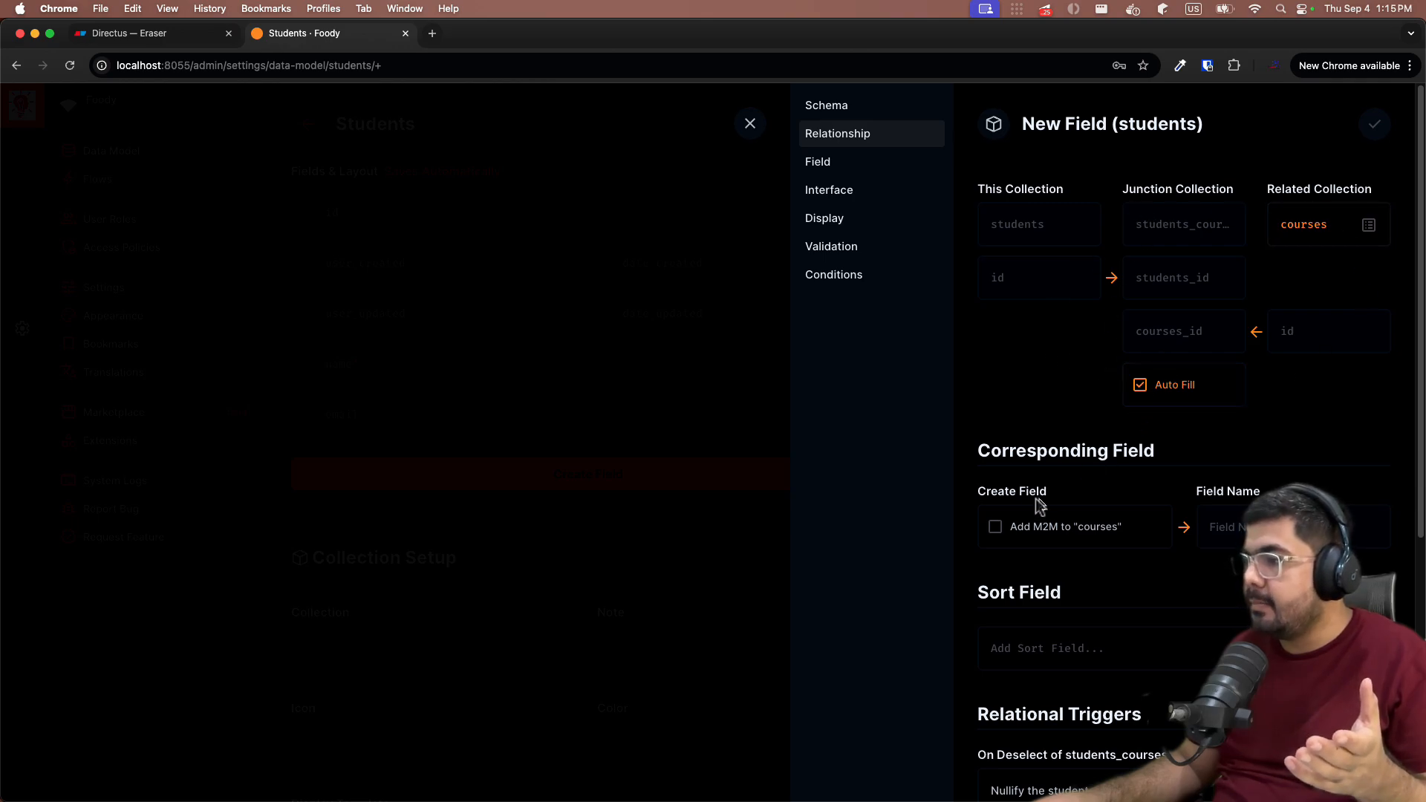
pyautogui.click(1023, 526)
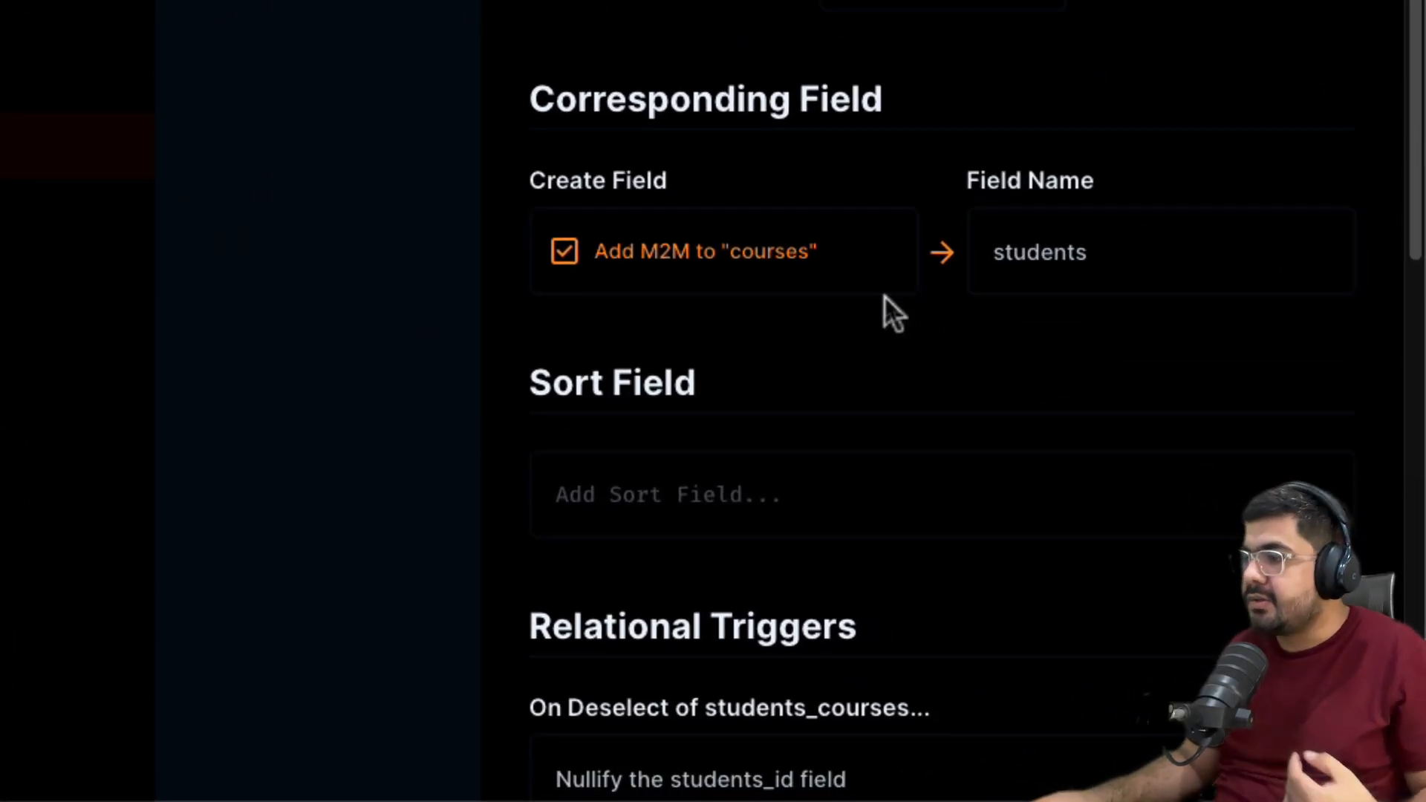
pyautogui.click(1124, 254)
pyautogui.click(930, 336)
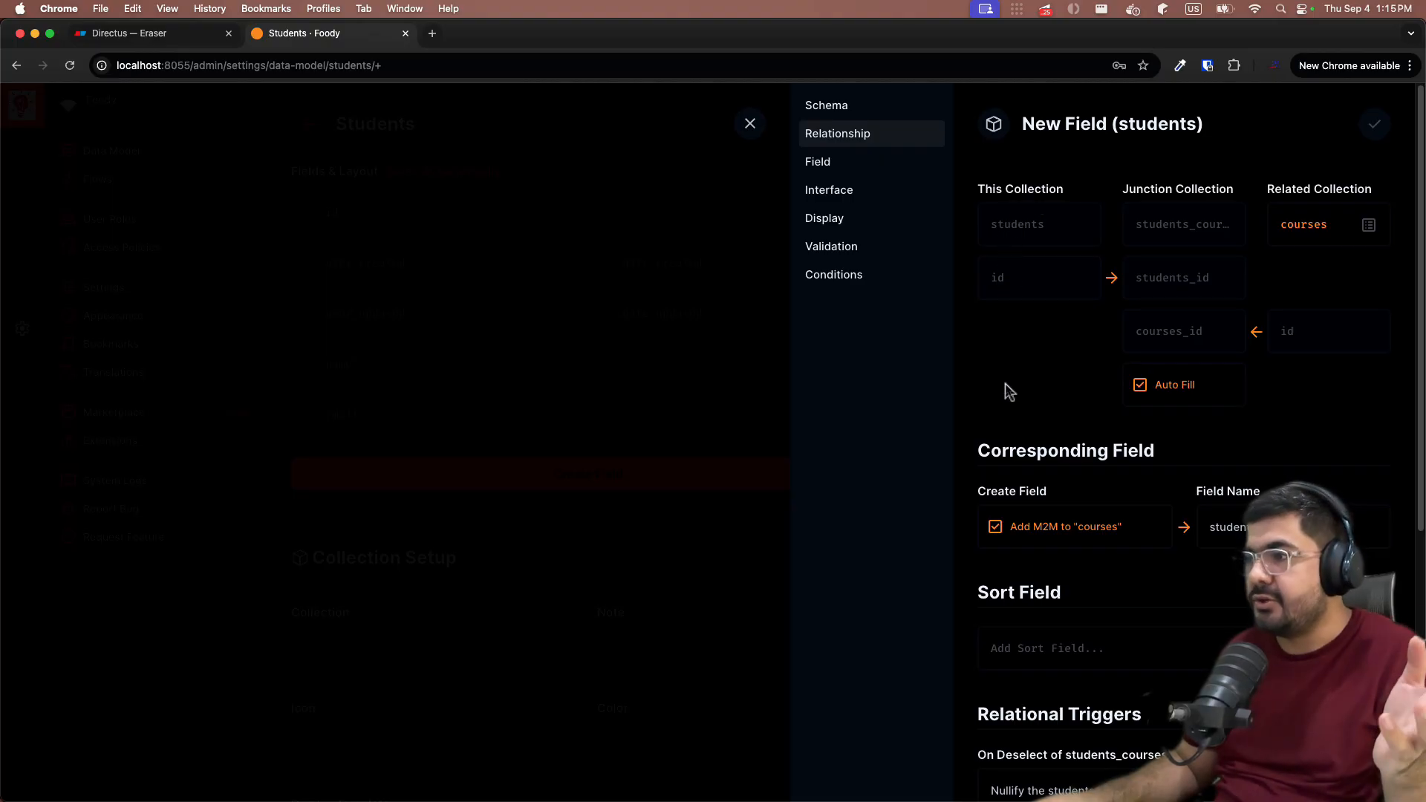
pyautogui.scroll(-3, 1004, 393)
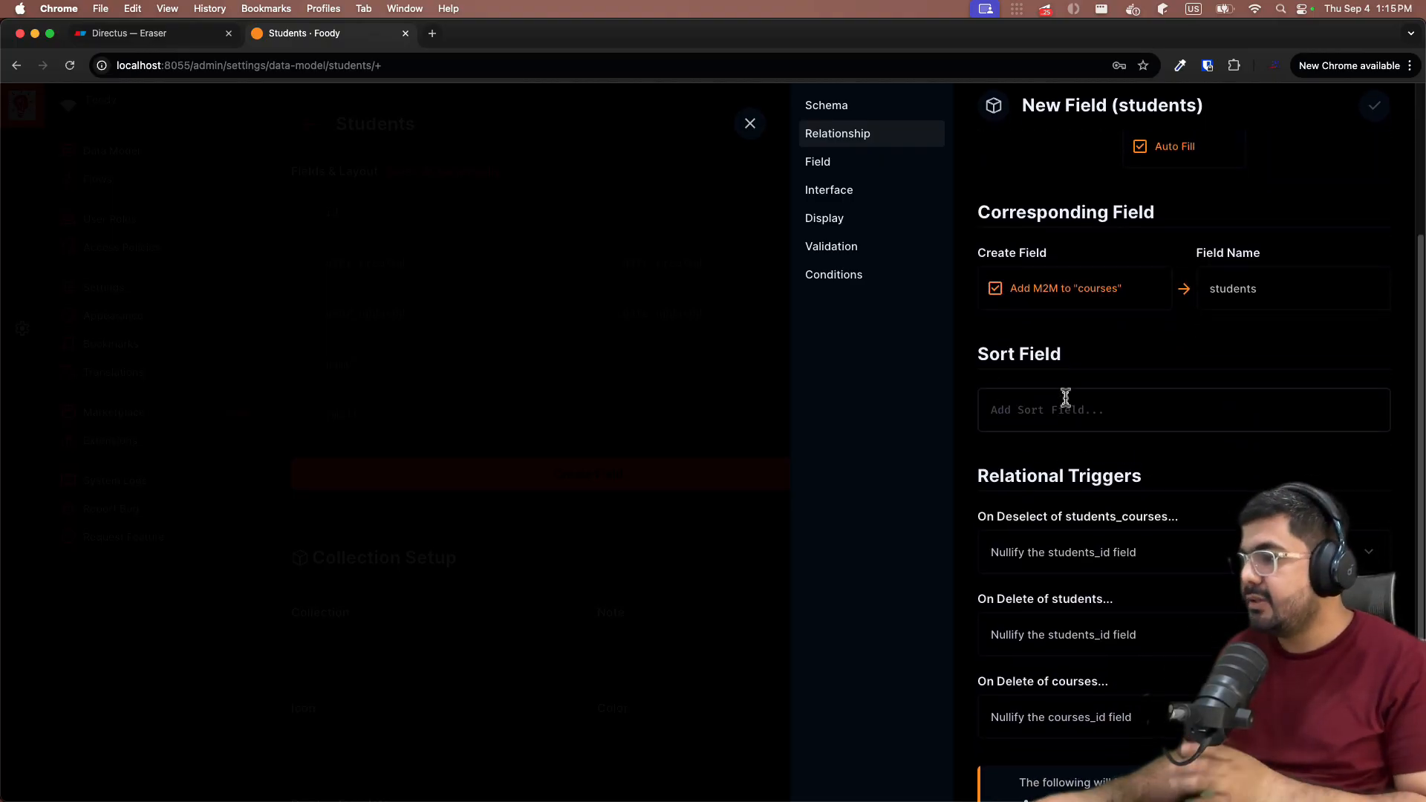
pyautogui.scroll(-3, 1066, 399)
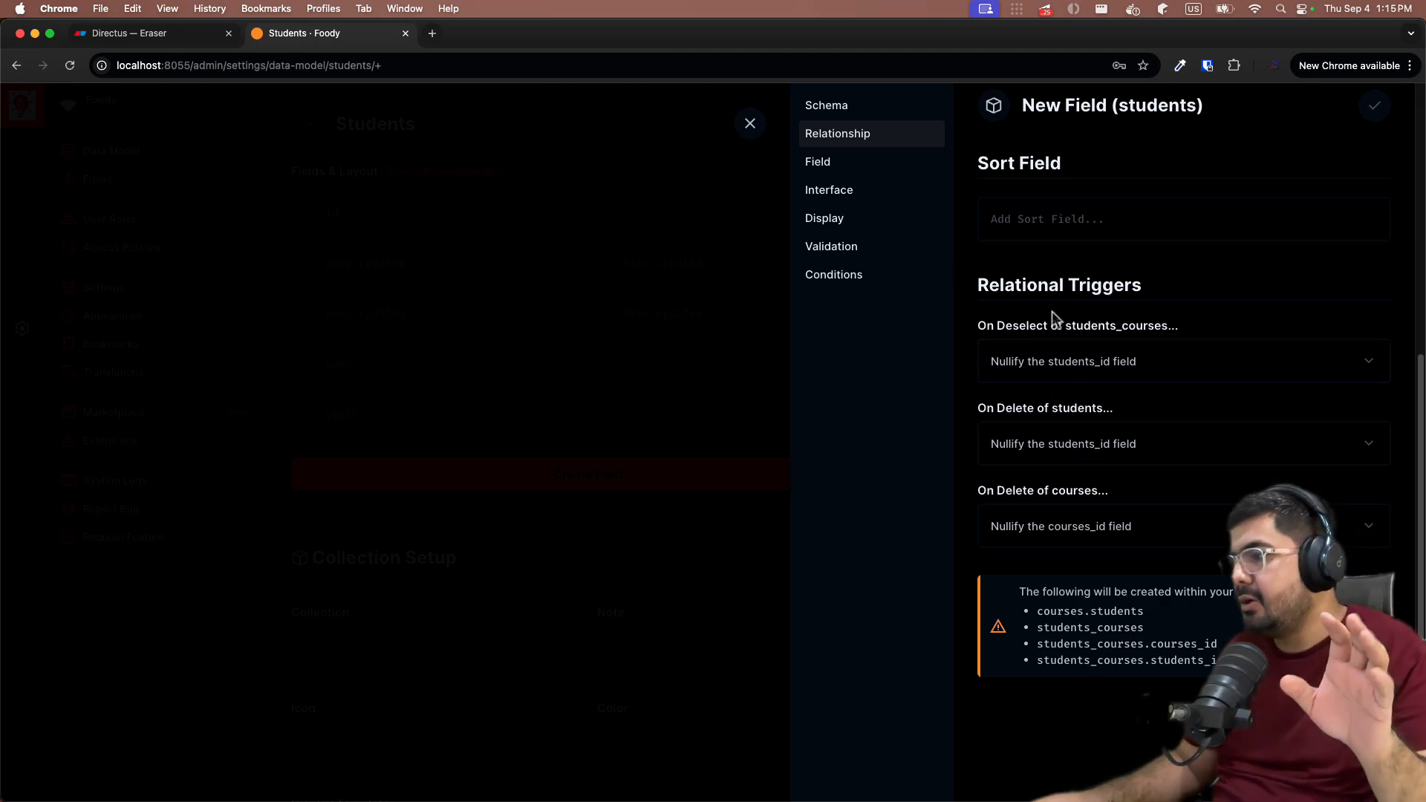
pyautogui.scroll(6, 1050, 316)
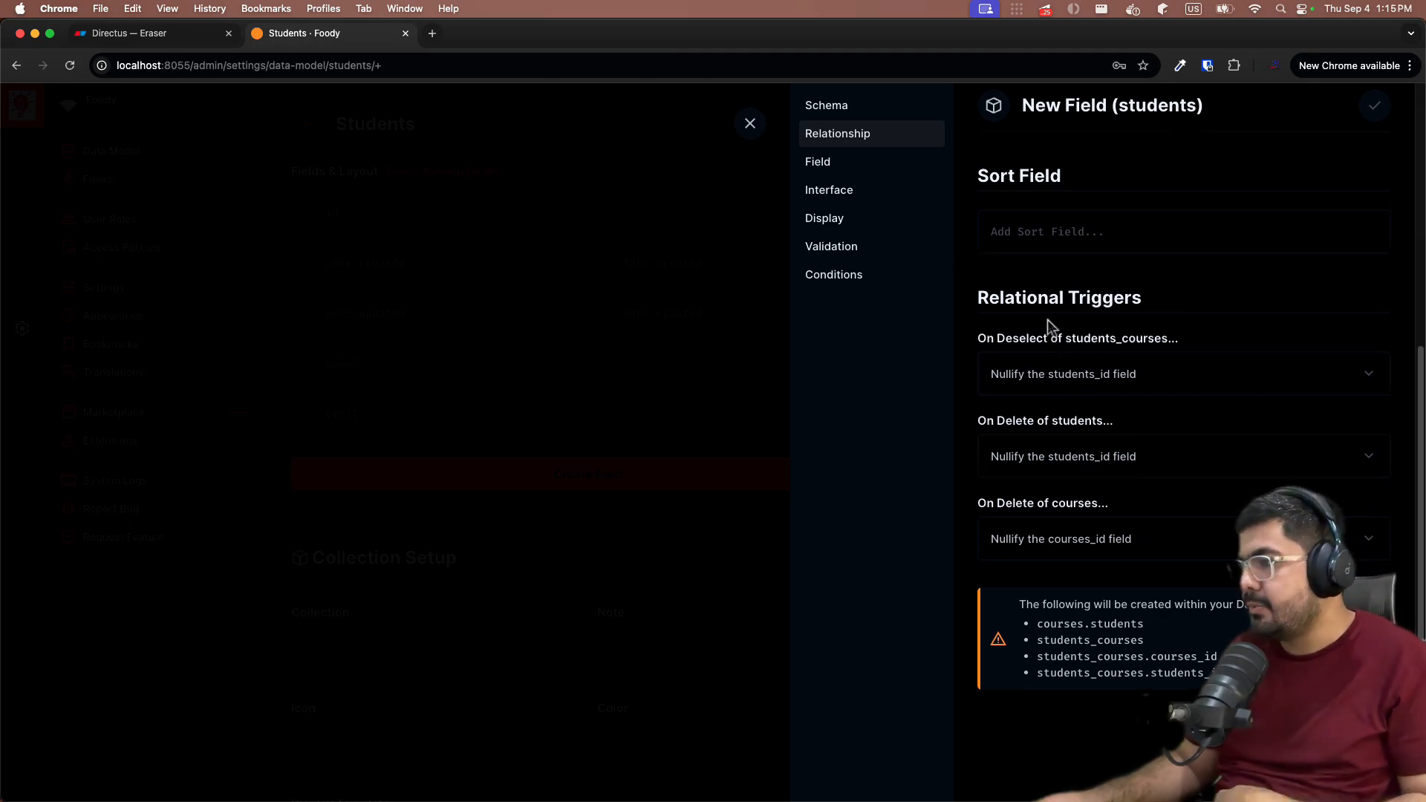
# - Give the many-to-many field the key 'courses' and save it
pyautogui.click(820, 112)
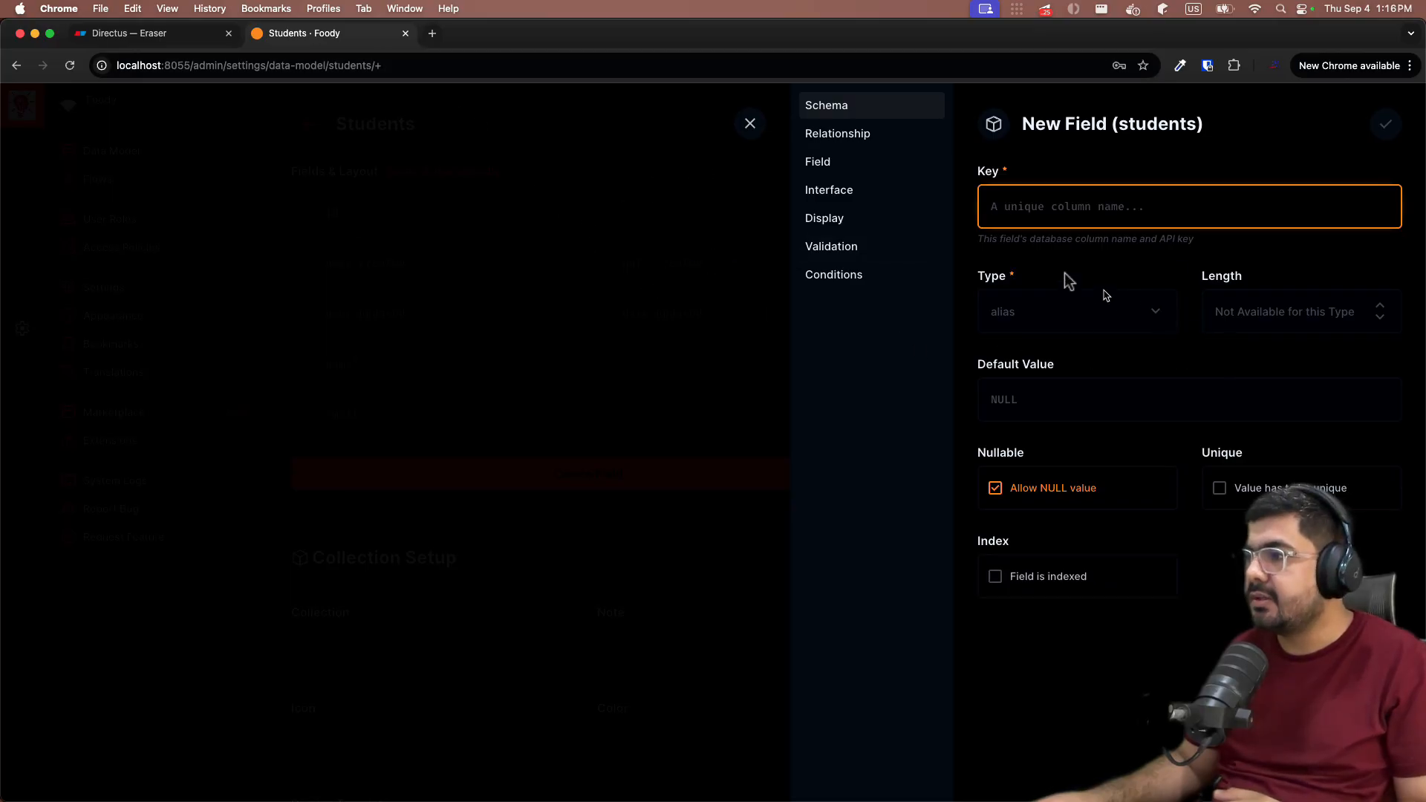
pyautogui.click(997, 218)
pyautogui.write('co')
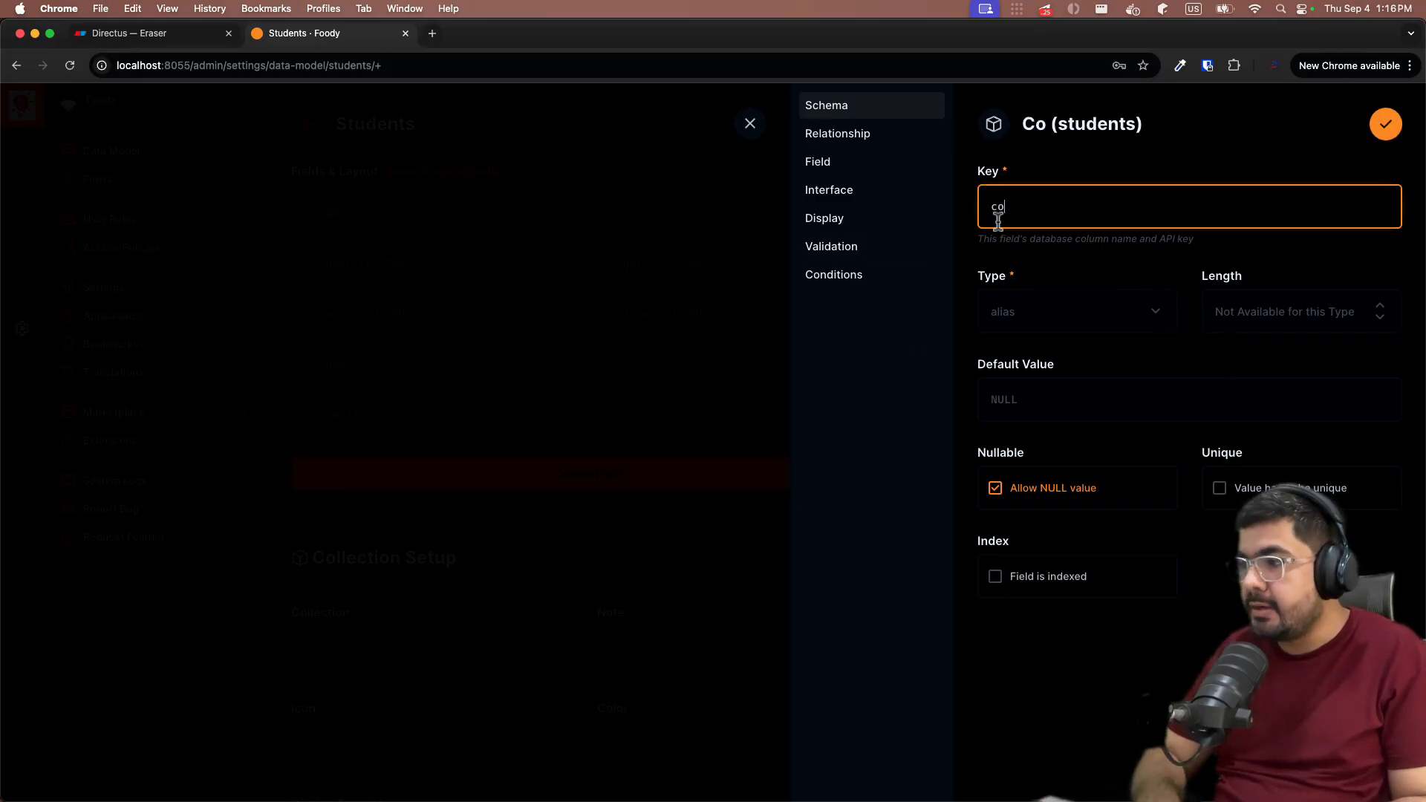
pyautogui.write('urses')
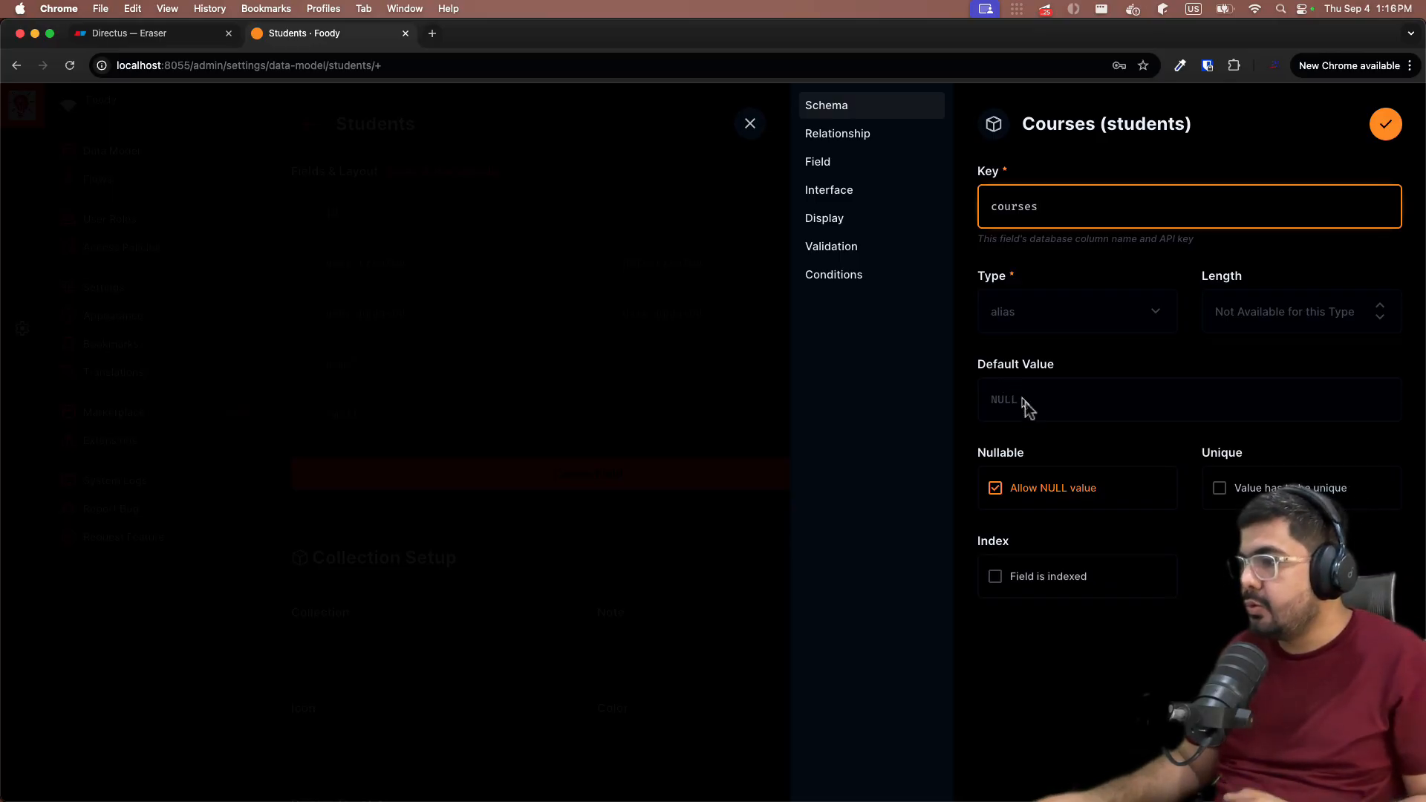
pyautogui.click(1386, 124)
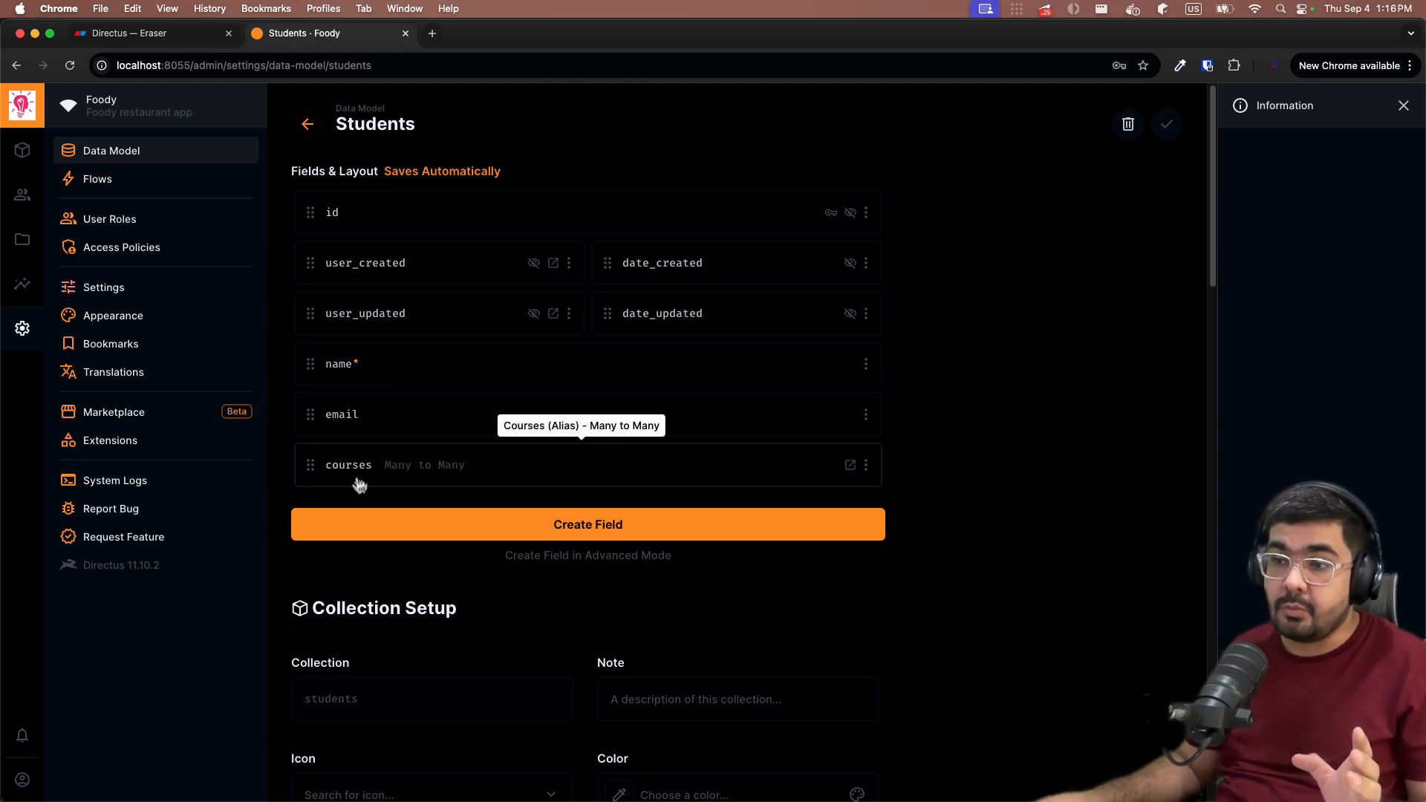
# - Check the new students field in the courses collection, then return to the Data Model list
pyautogui.click(307, 124)
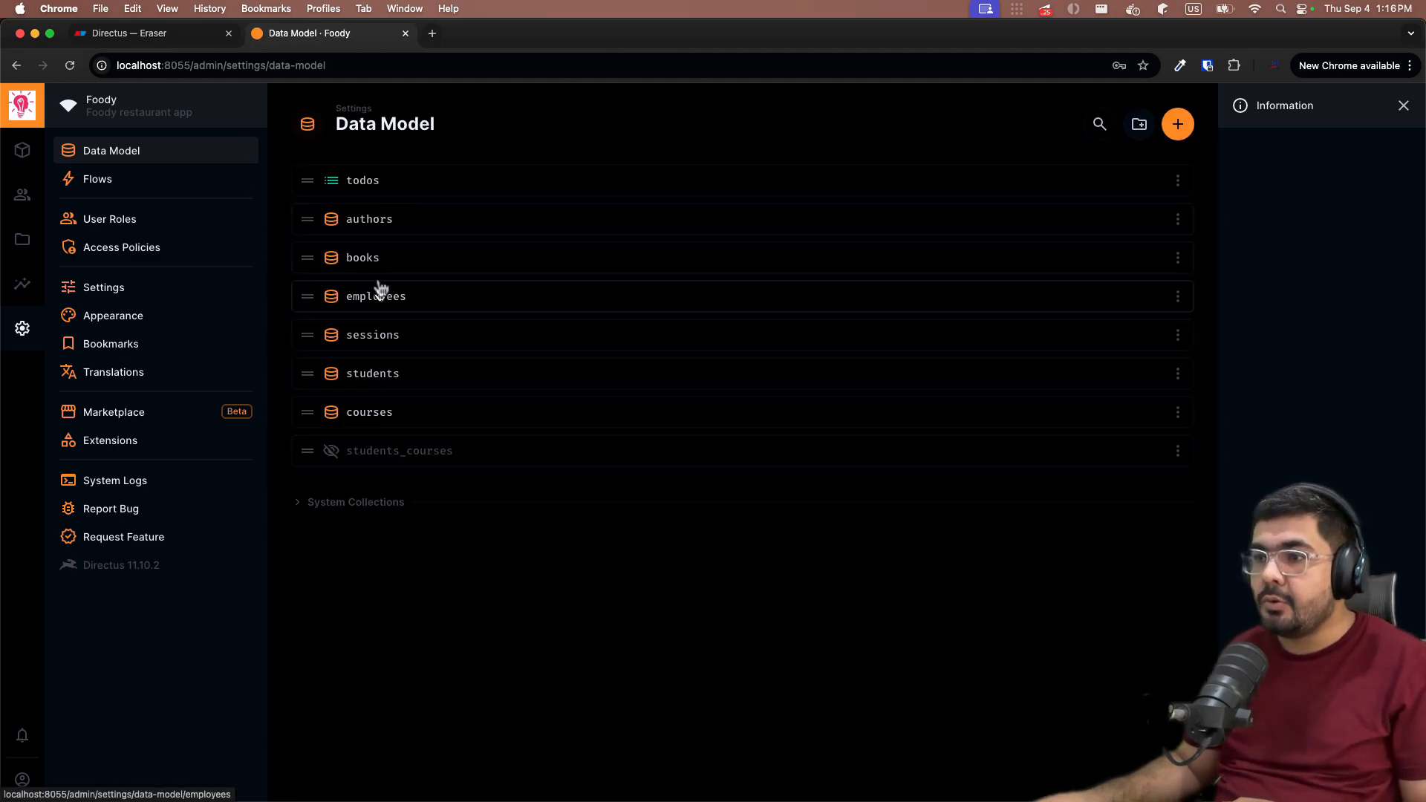
pyautogui.click(394, 412)
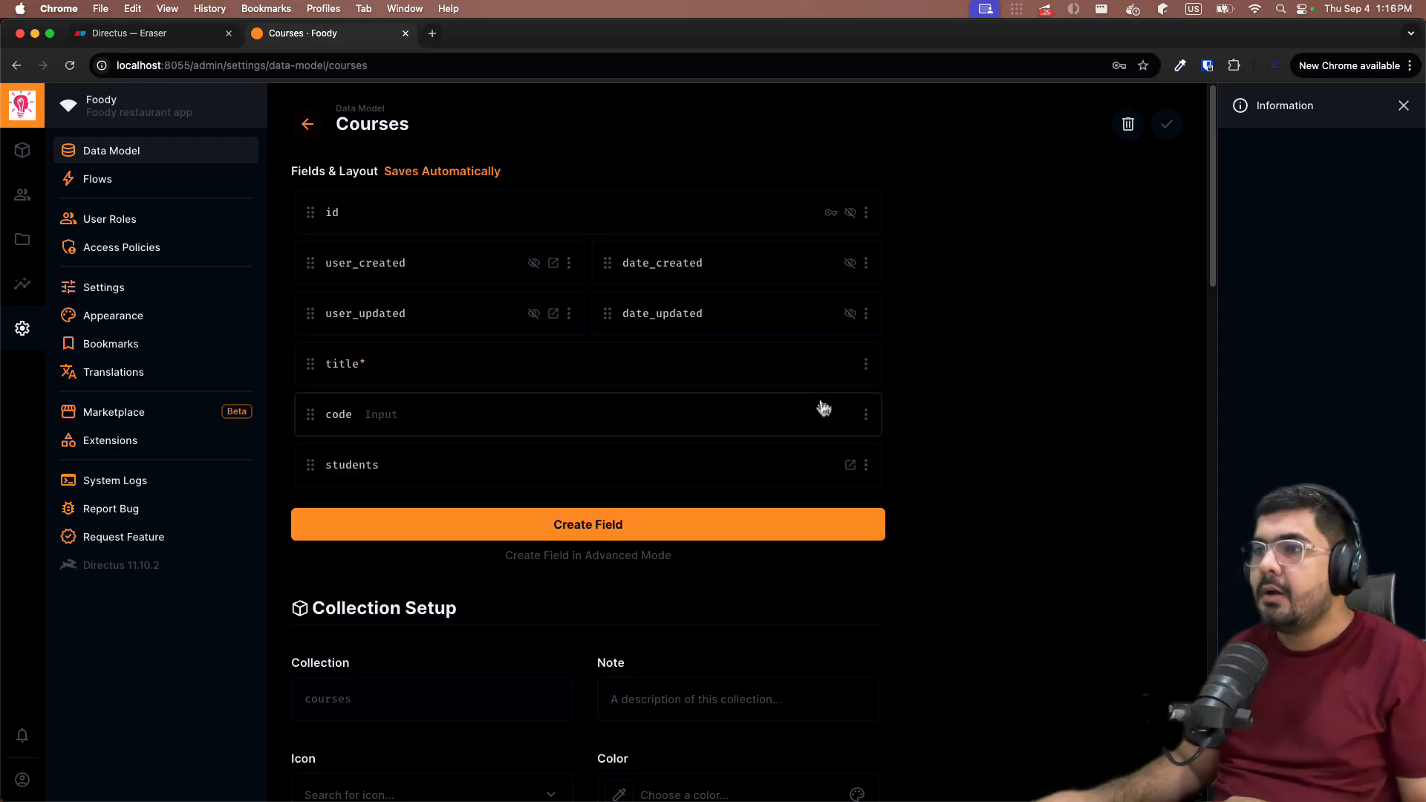
pyautogui.click(308, 124)
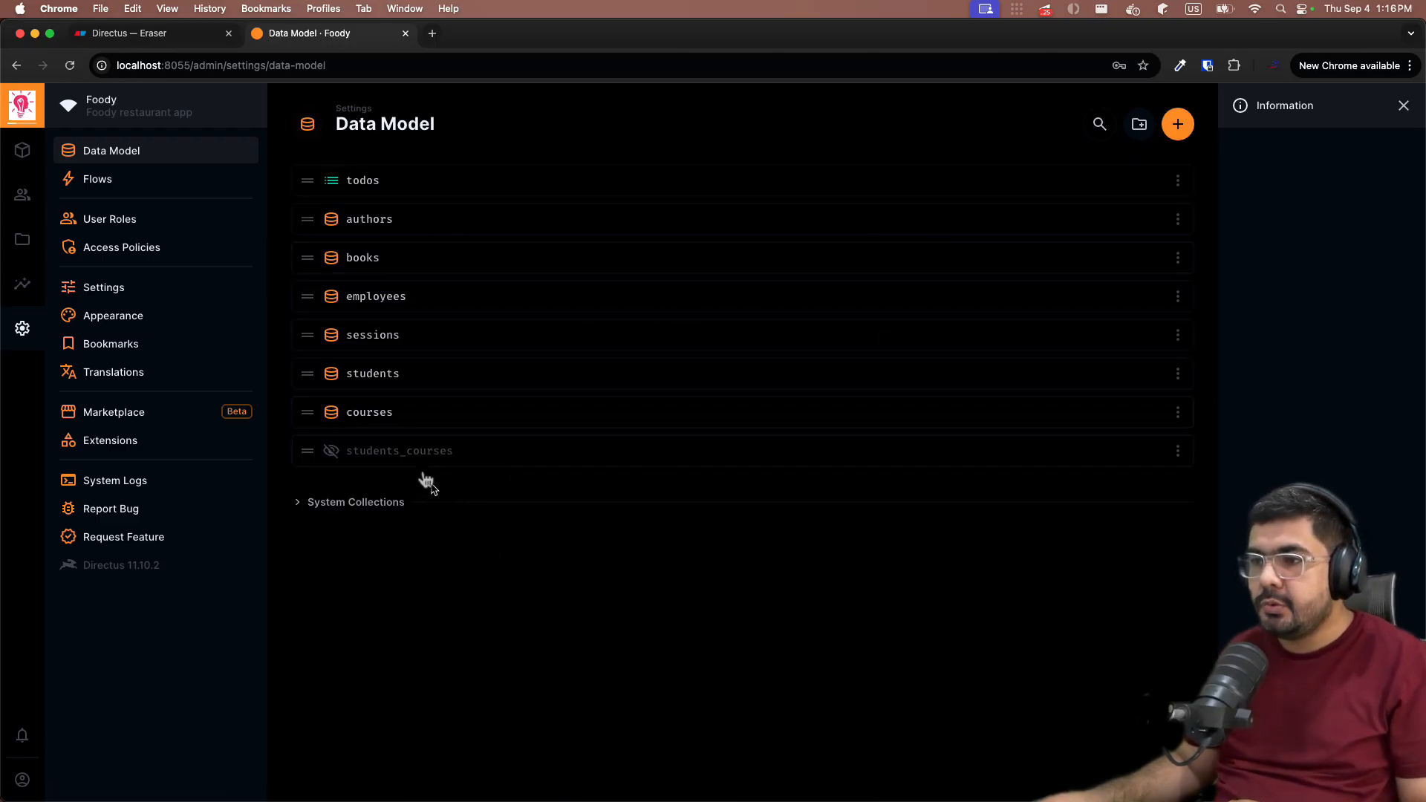
# - Set the courses' students field to display Related Values with the Name template
pyautogui.click(384, 422)
pyautogui.click(355, 470)
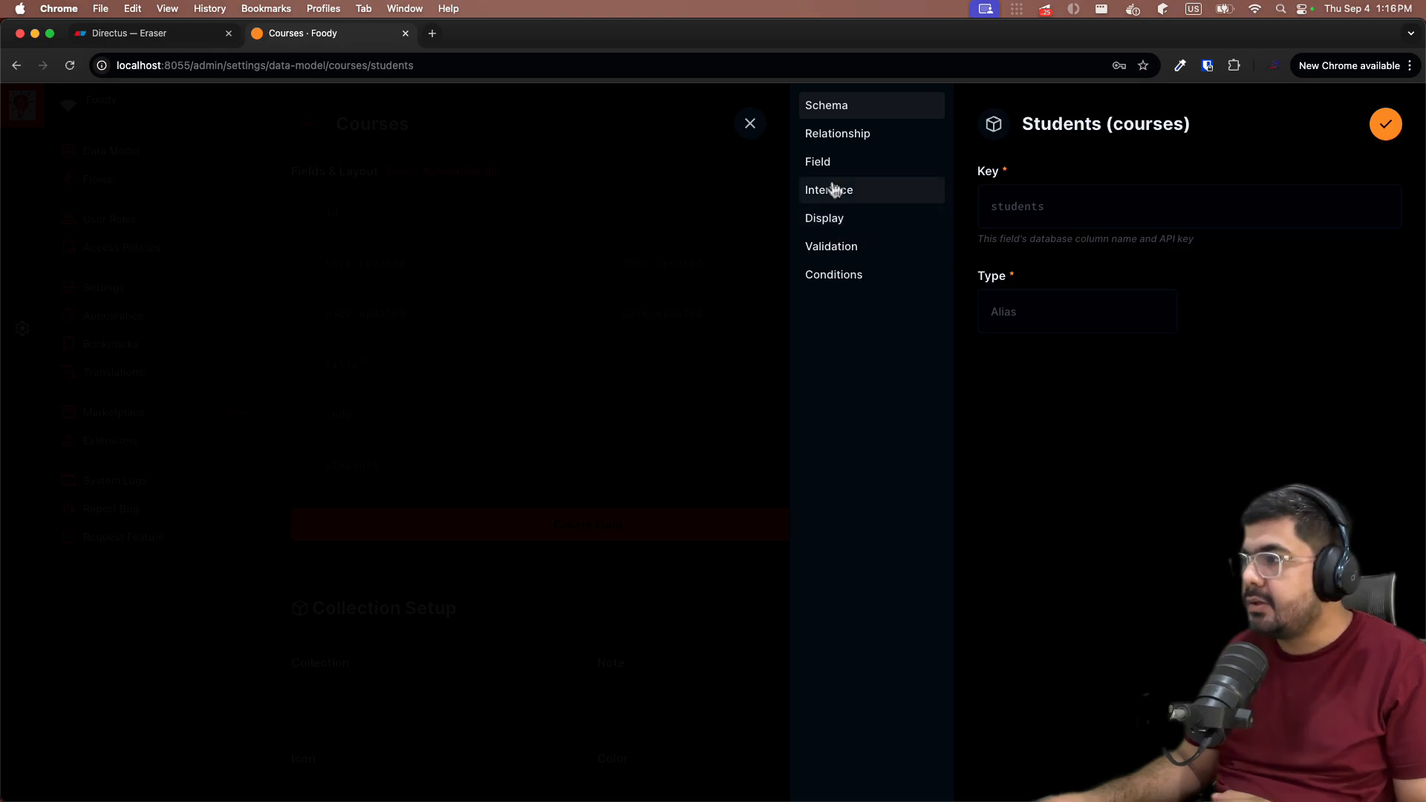
pyautogui.click(823, 219)
pyautogui.click(1052, 196)
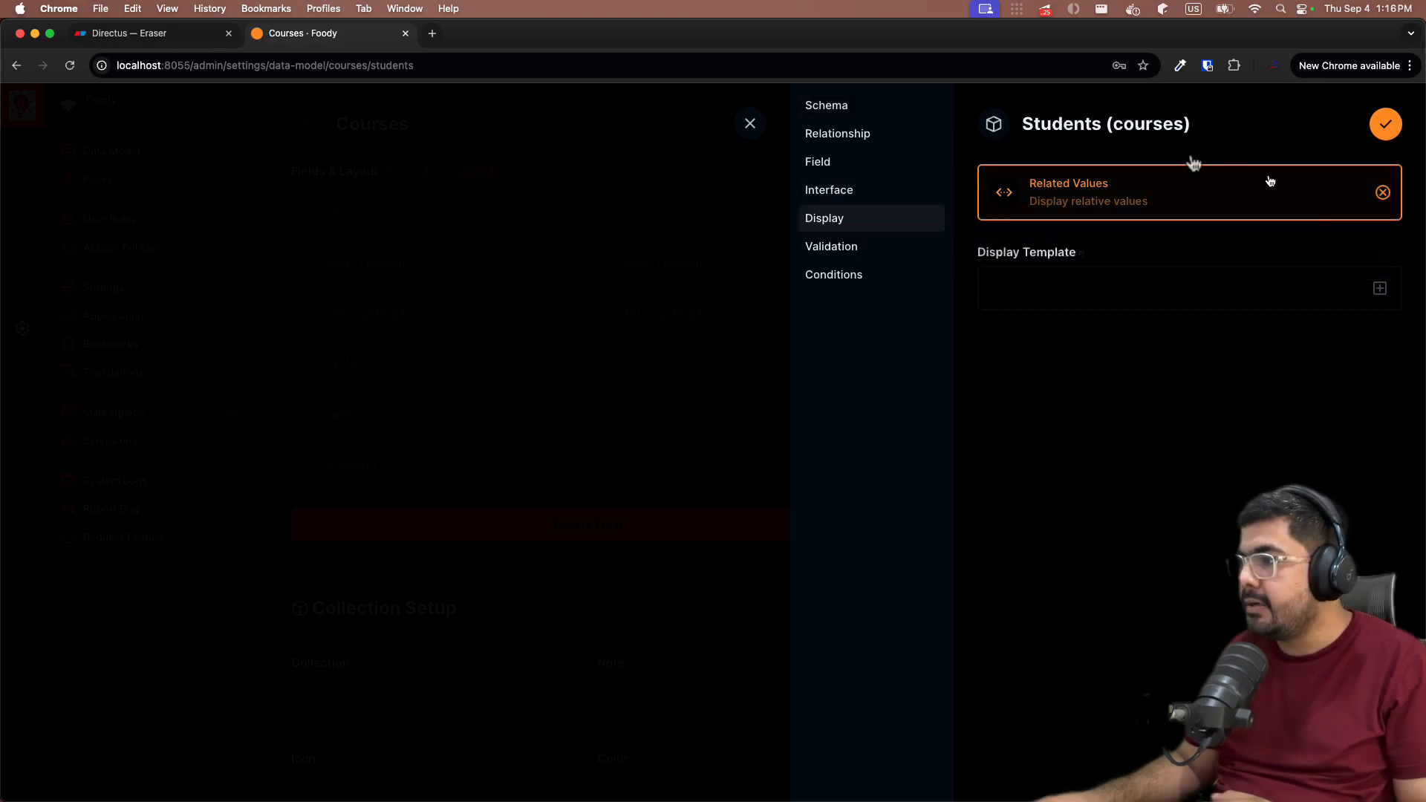
pyautogui.click(1379, 288)
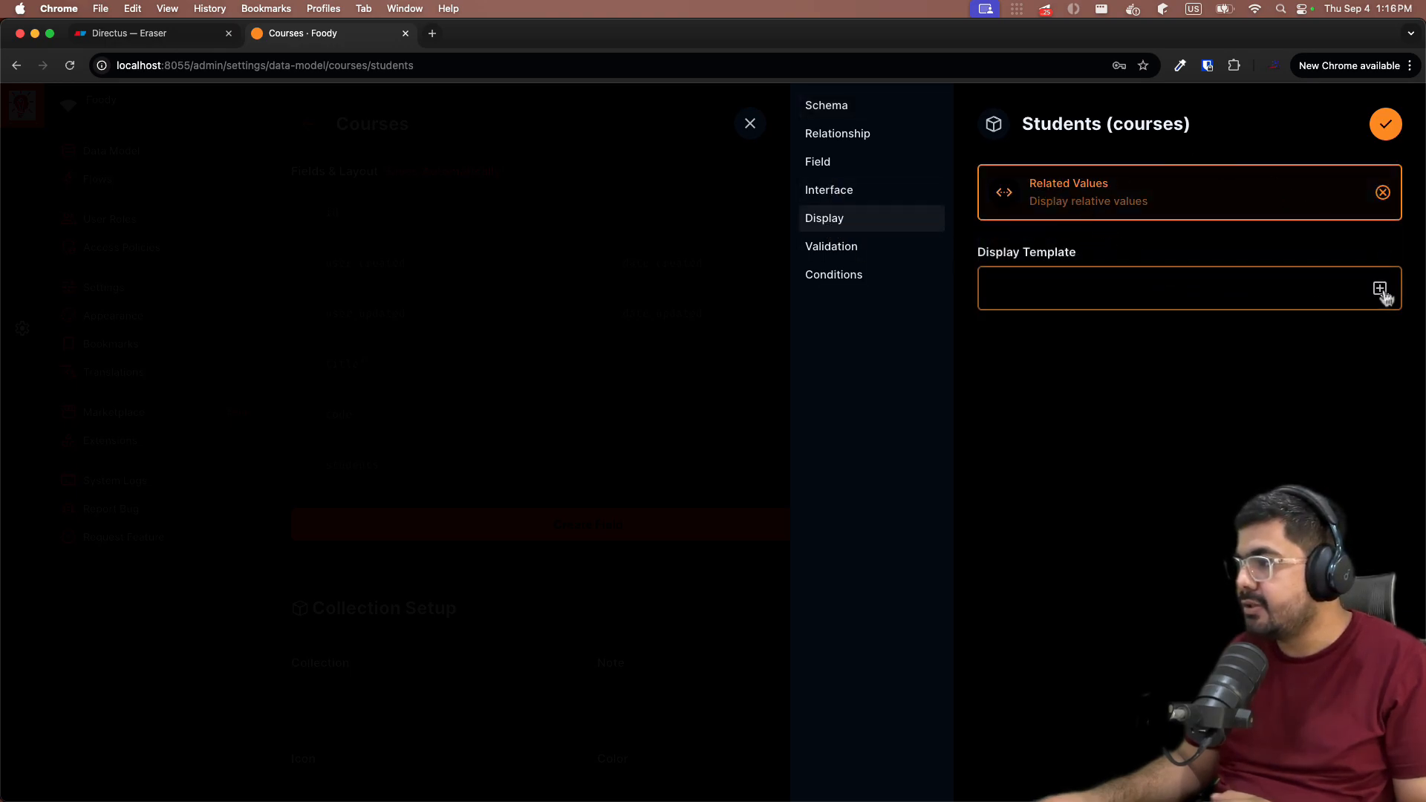
pyautogui.click(1052, 355)
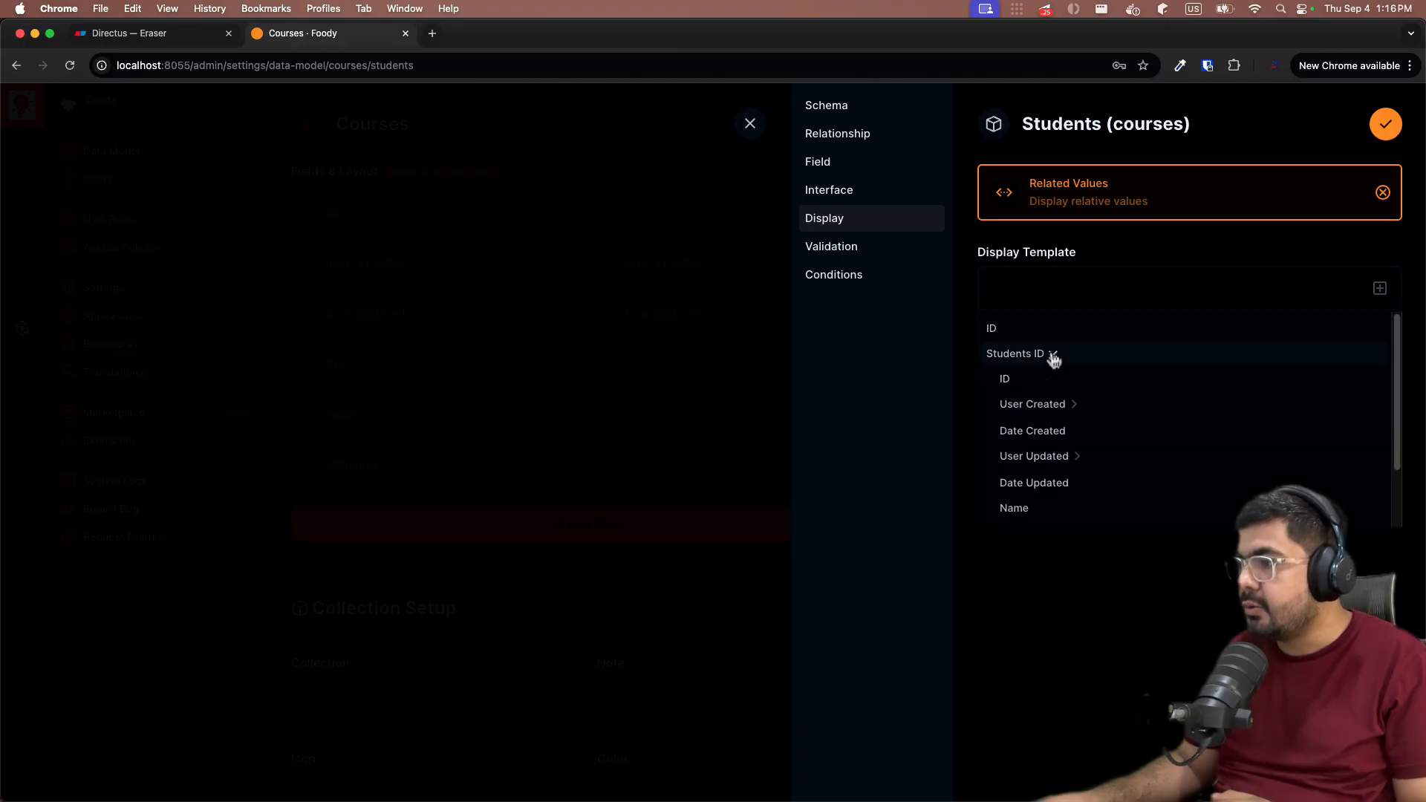
pyautogui.scroll(-2, 1025, 461)
pyautogui.click(1018, 435)
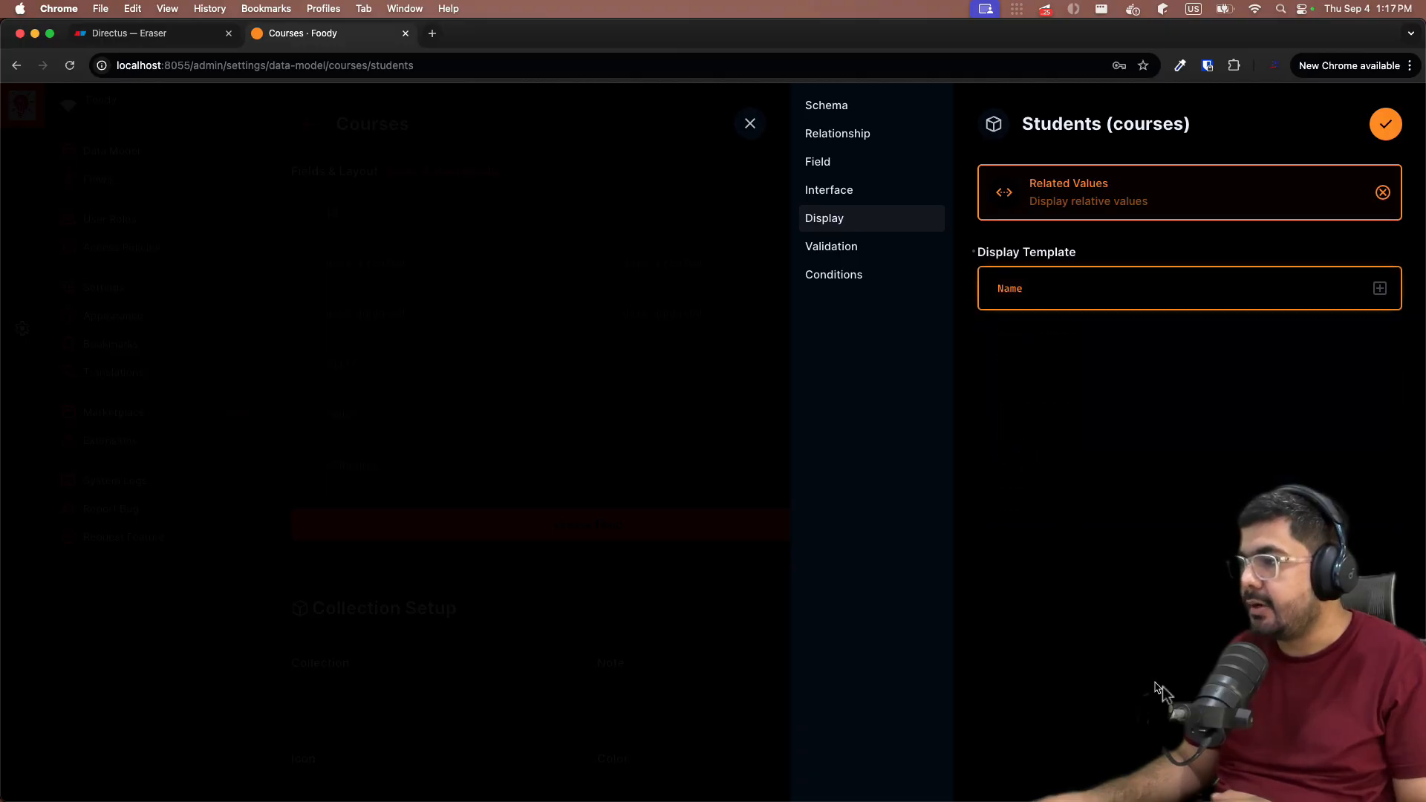
pyautogui.click(1386, 125)
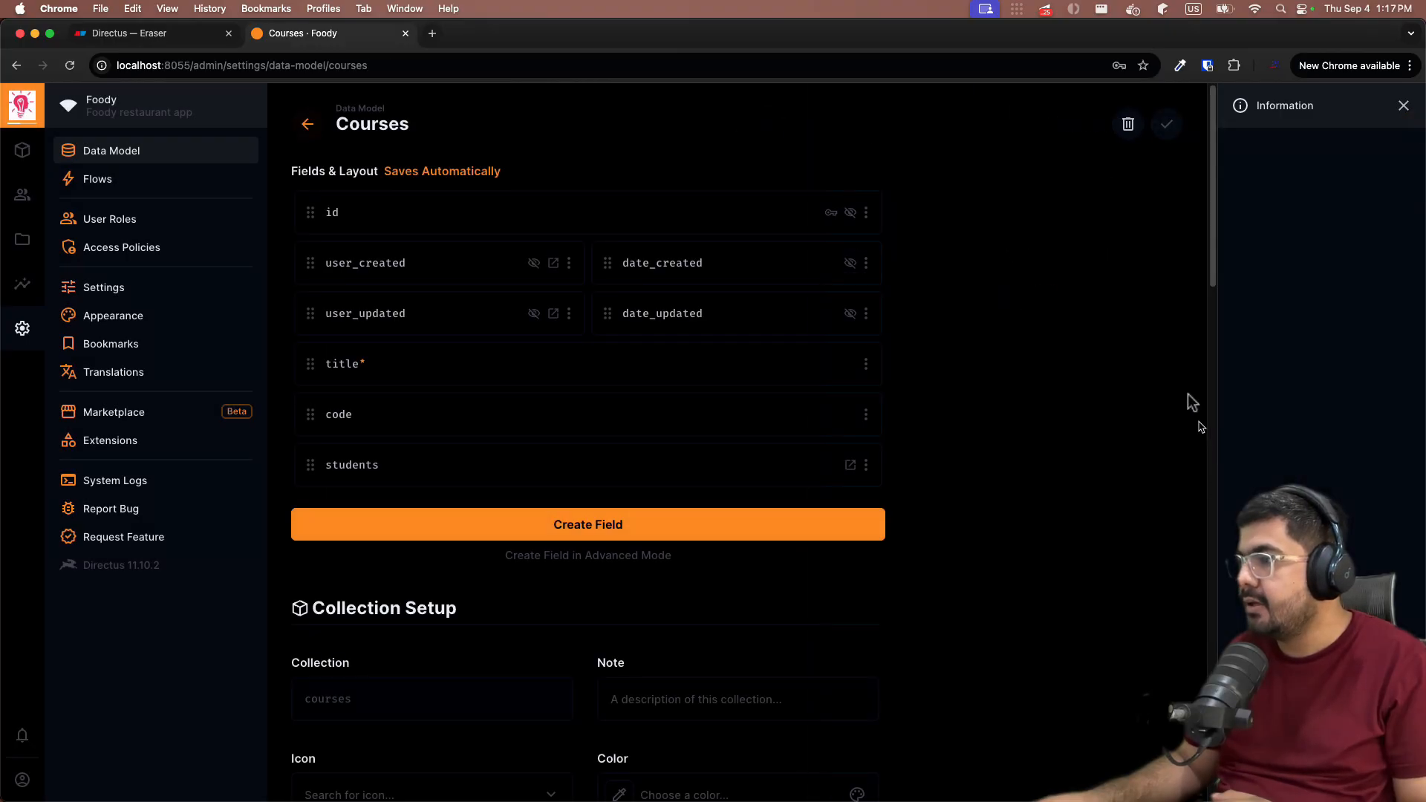
# - Set the students' courses field to display Related Values with the Title template
pyautogui.click(304, 125)
pyautogui.click(404, 387)
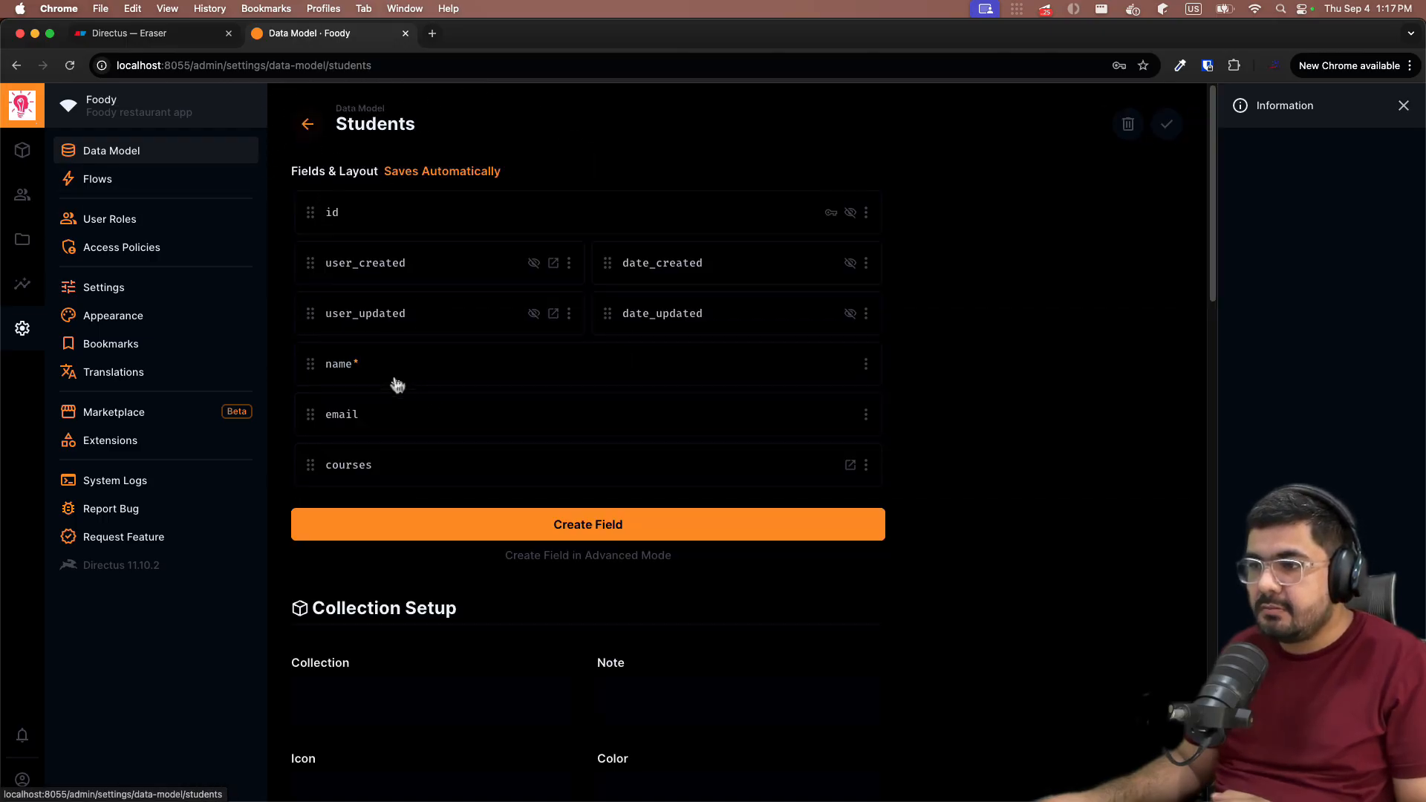
pyautogui.click(349, 467)
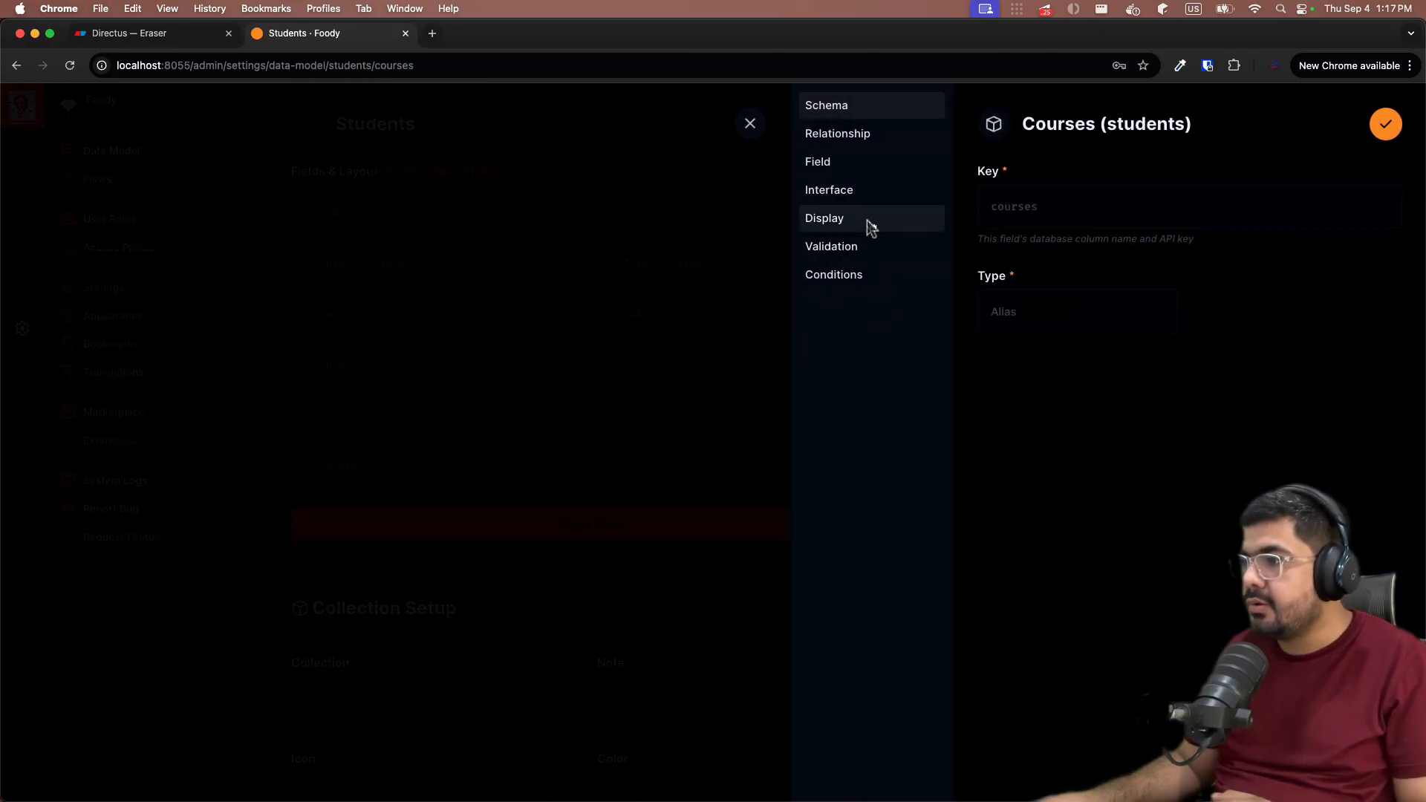
pyautogui.click(846, 230)
pyautogui.click(1332, 205)
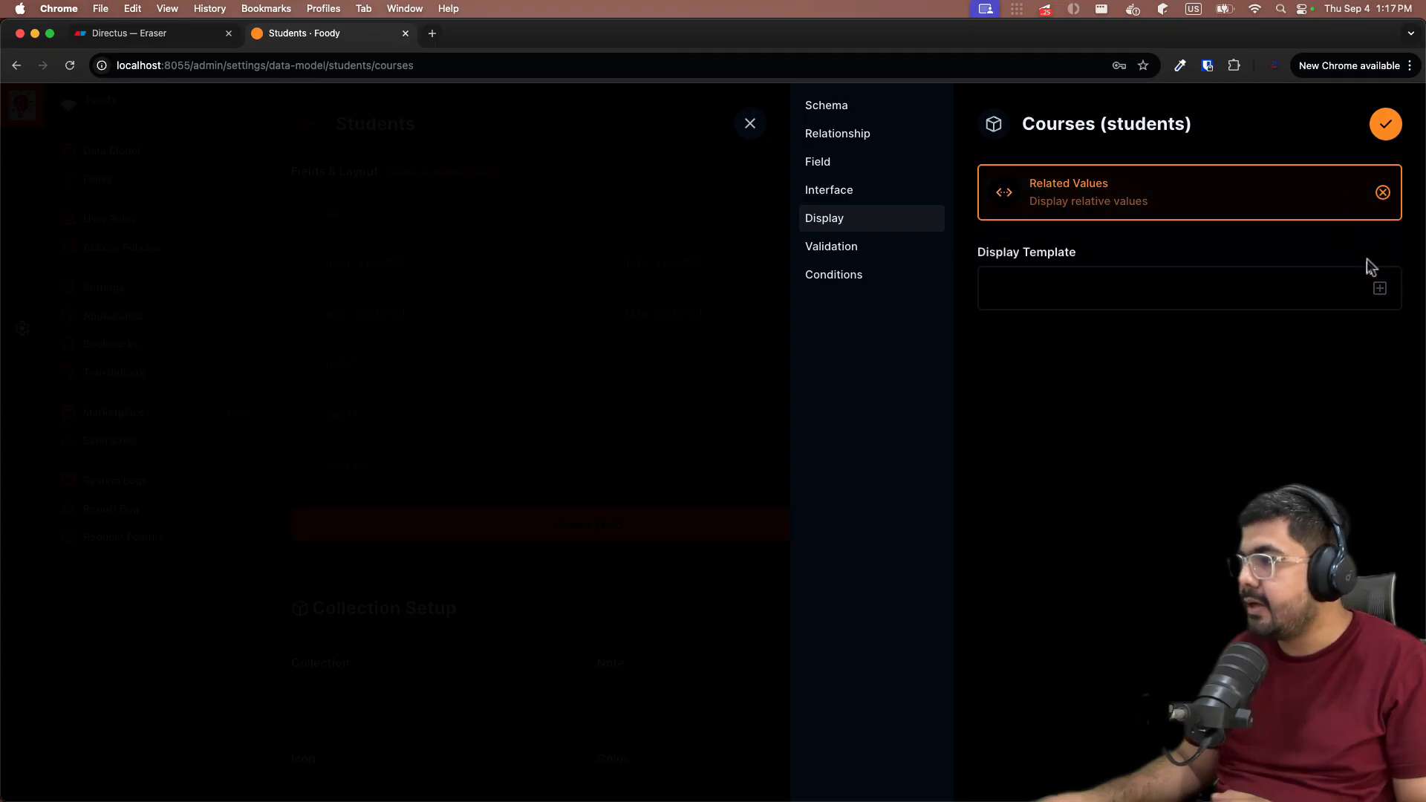
pyautogui.click(1379, 289)
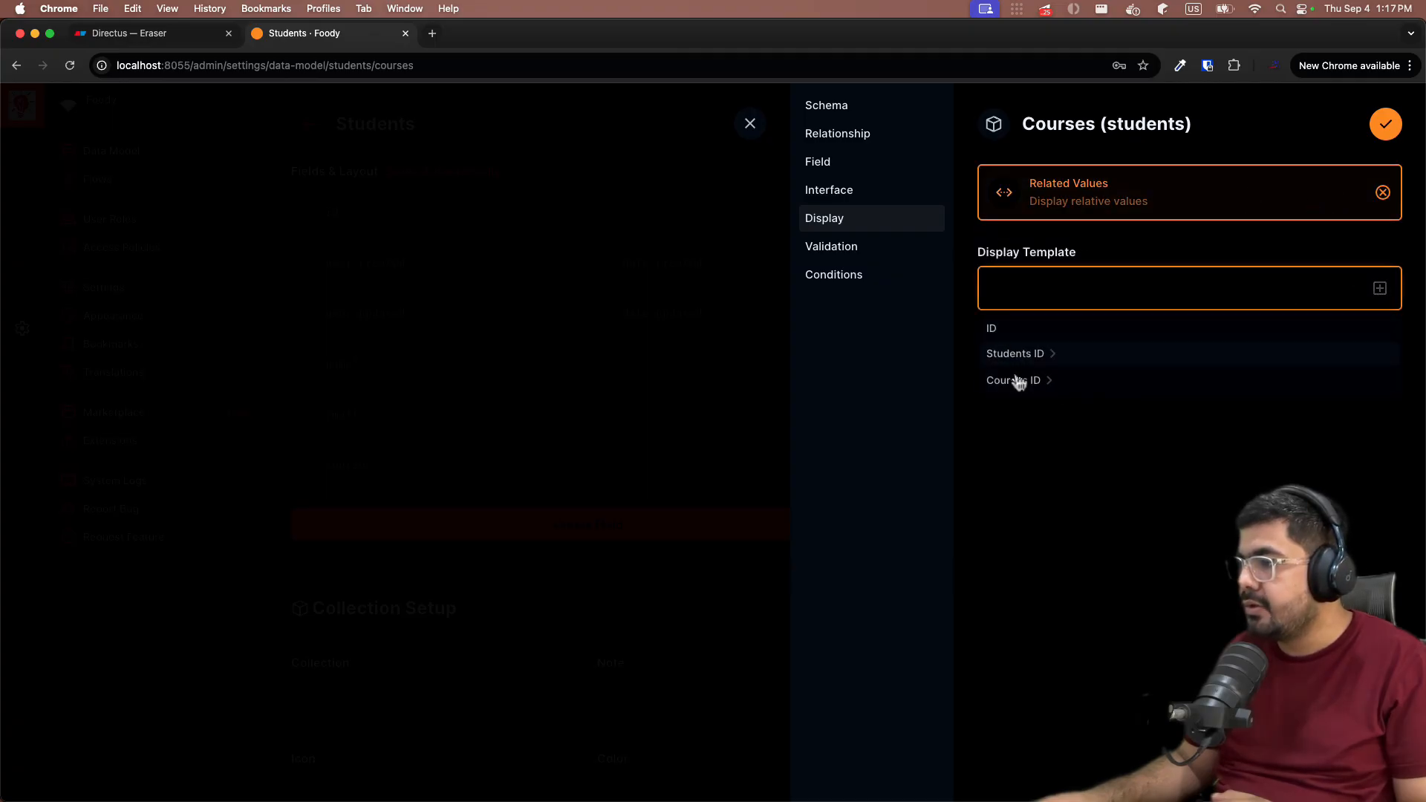
pyautogui.click(1051, 381)
pyautogui.scroll(-2, 1039, 490)
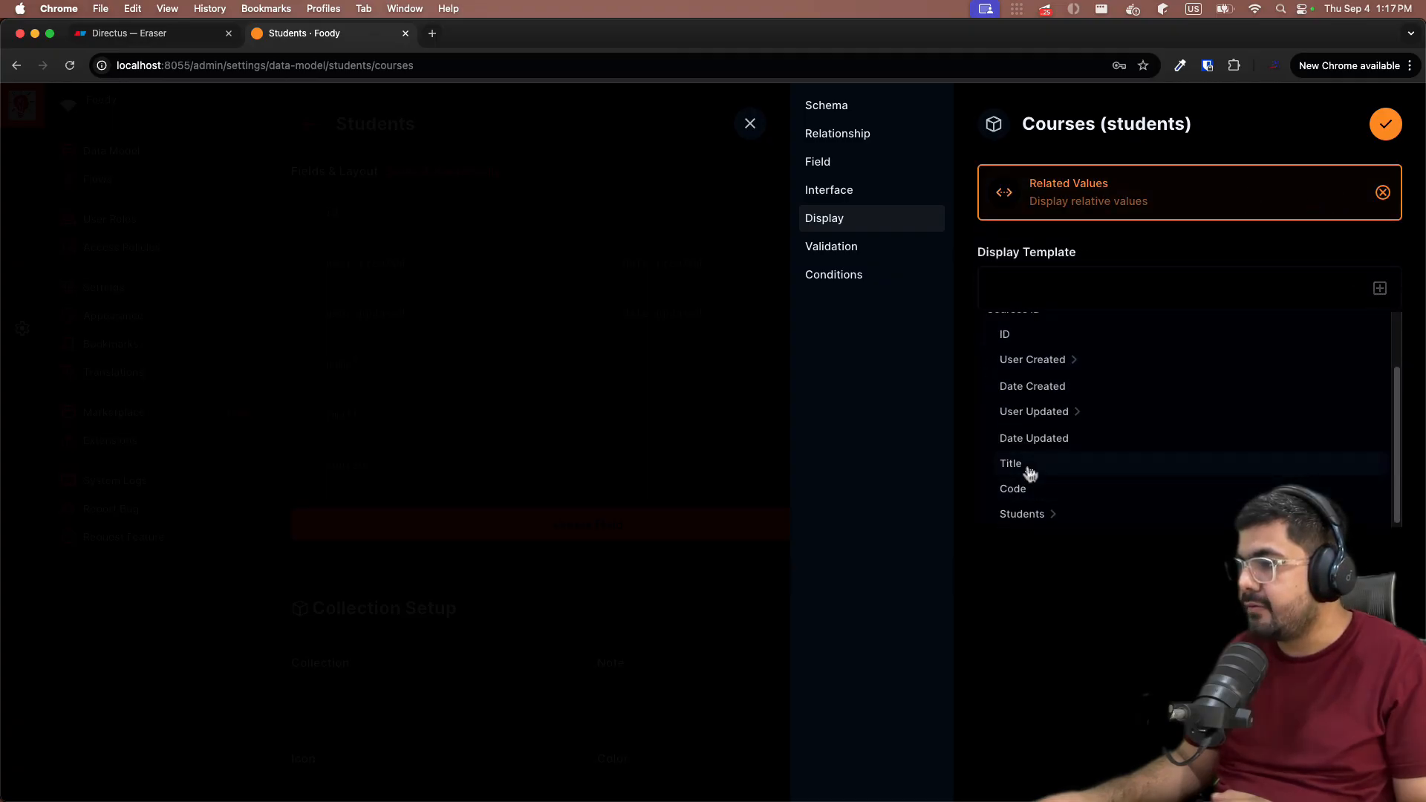
pyautogui.click(1028, 469)
pyautogui.click(1385, 126)
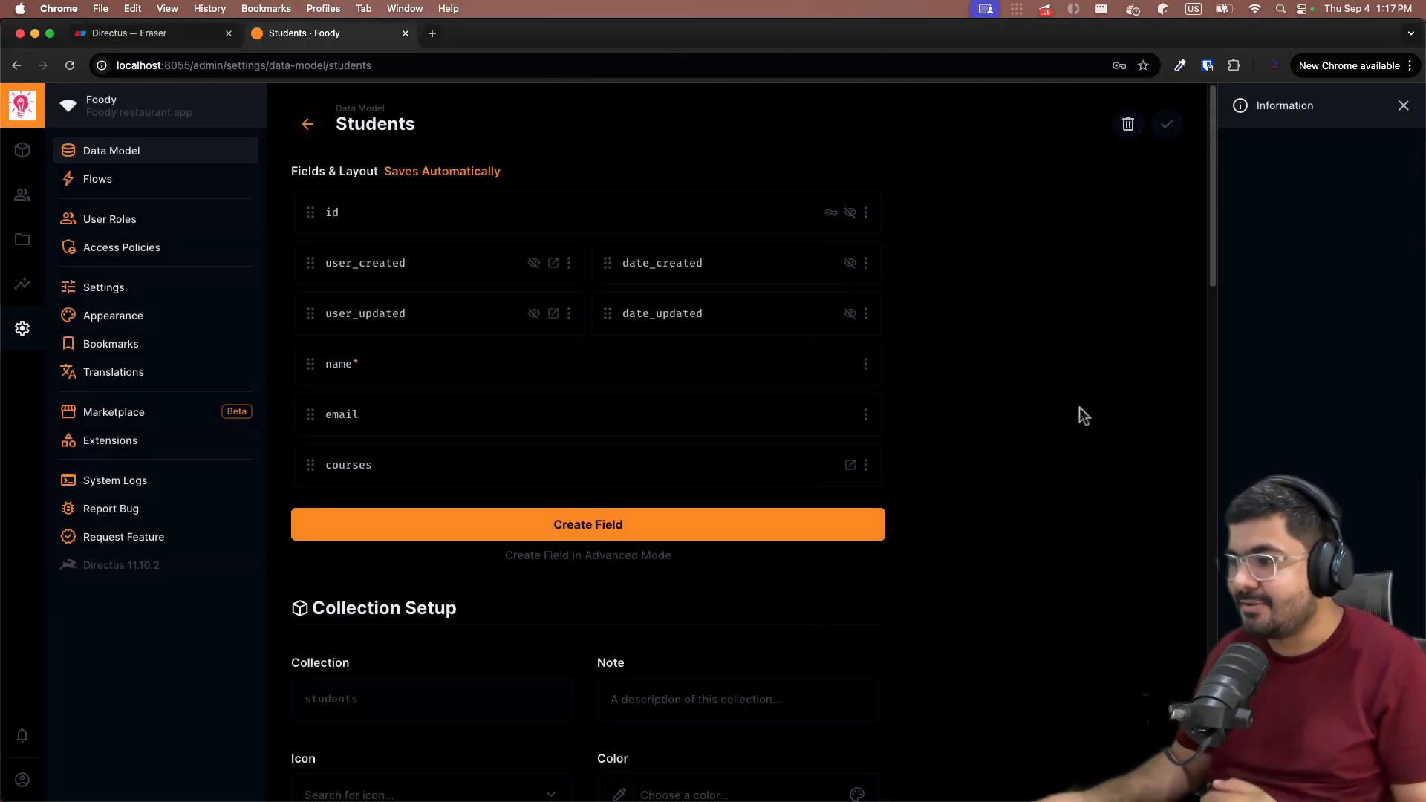
pyautogui.click(95, 39)
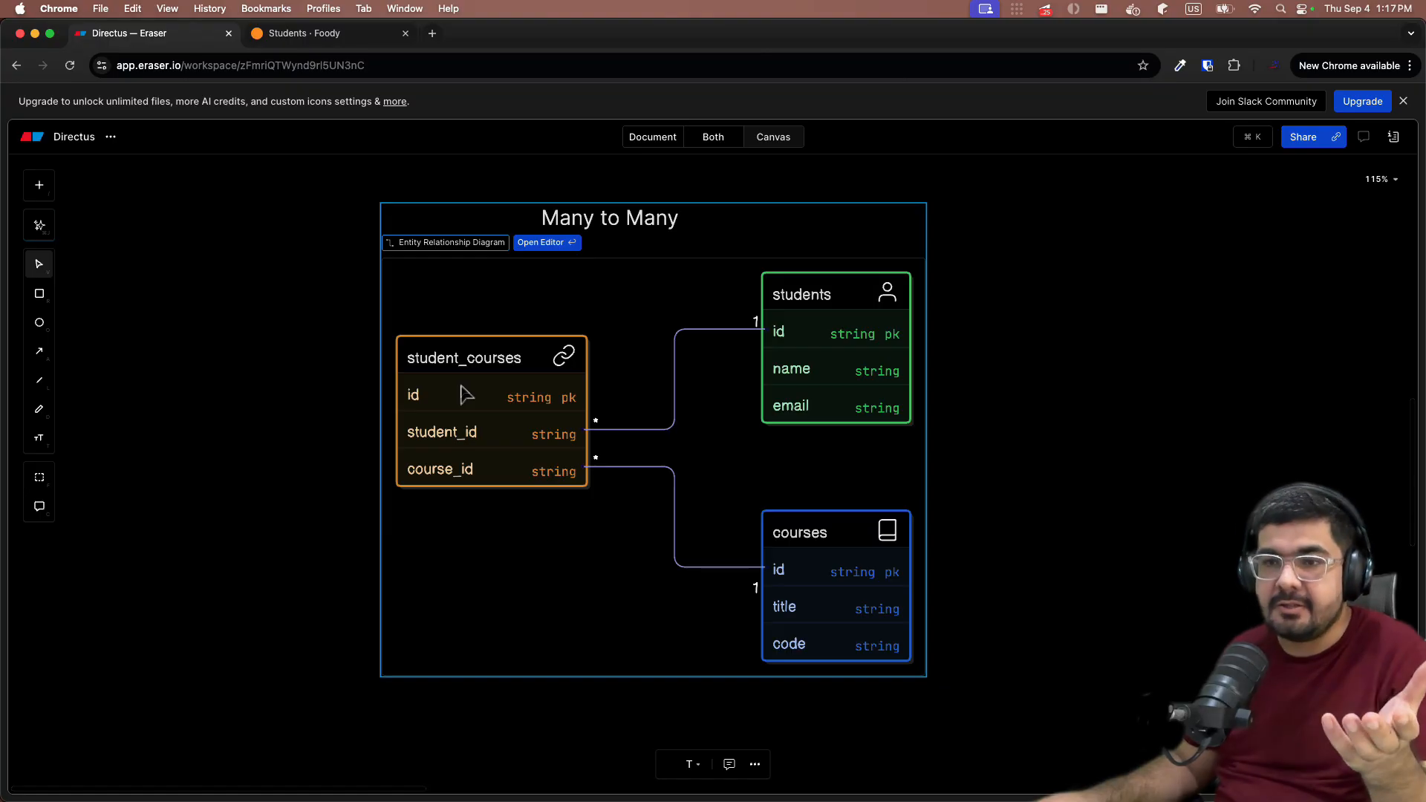
pyautogui.click(347, 31)
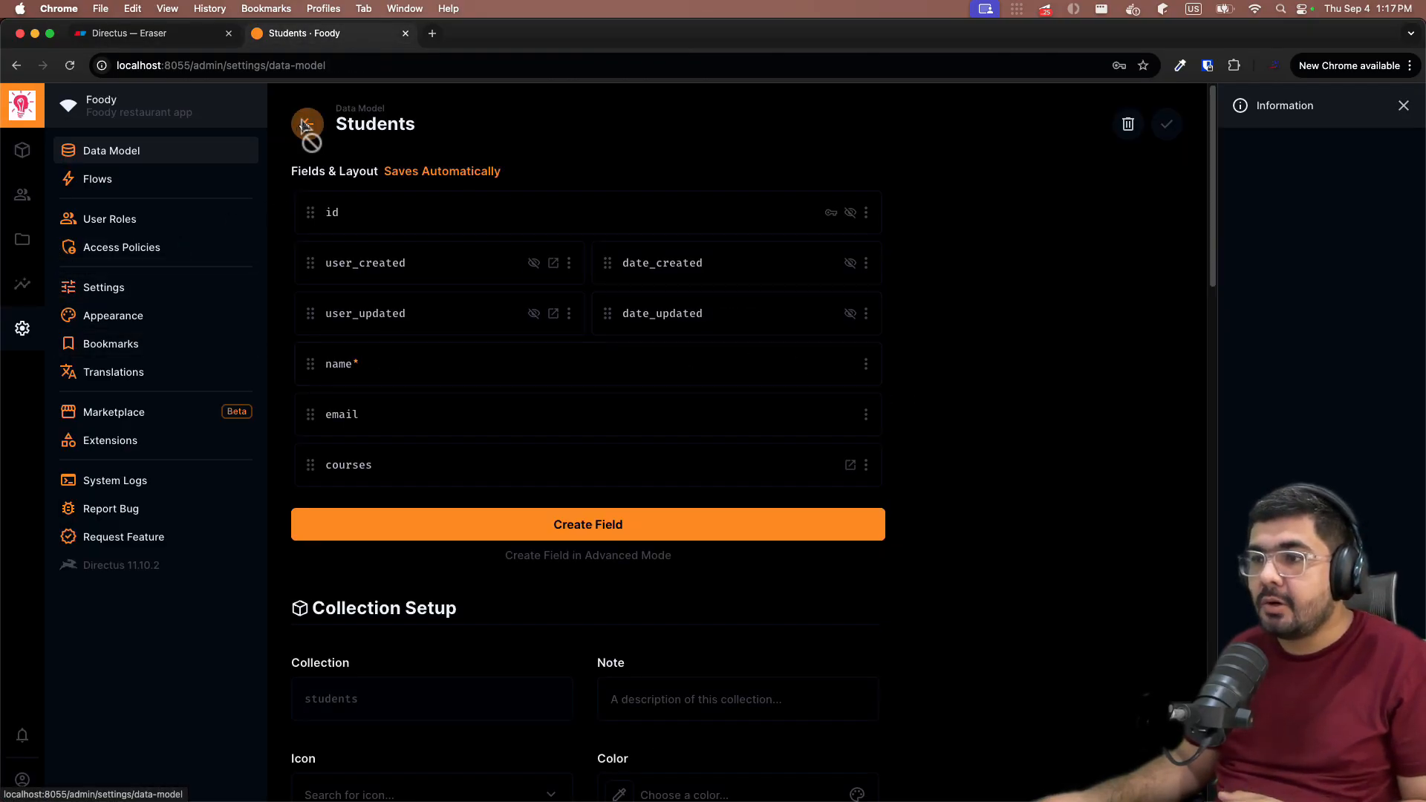
# - Go back from the Students settings to the Data Model collections list
pyautogui.click(308, 125)
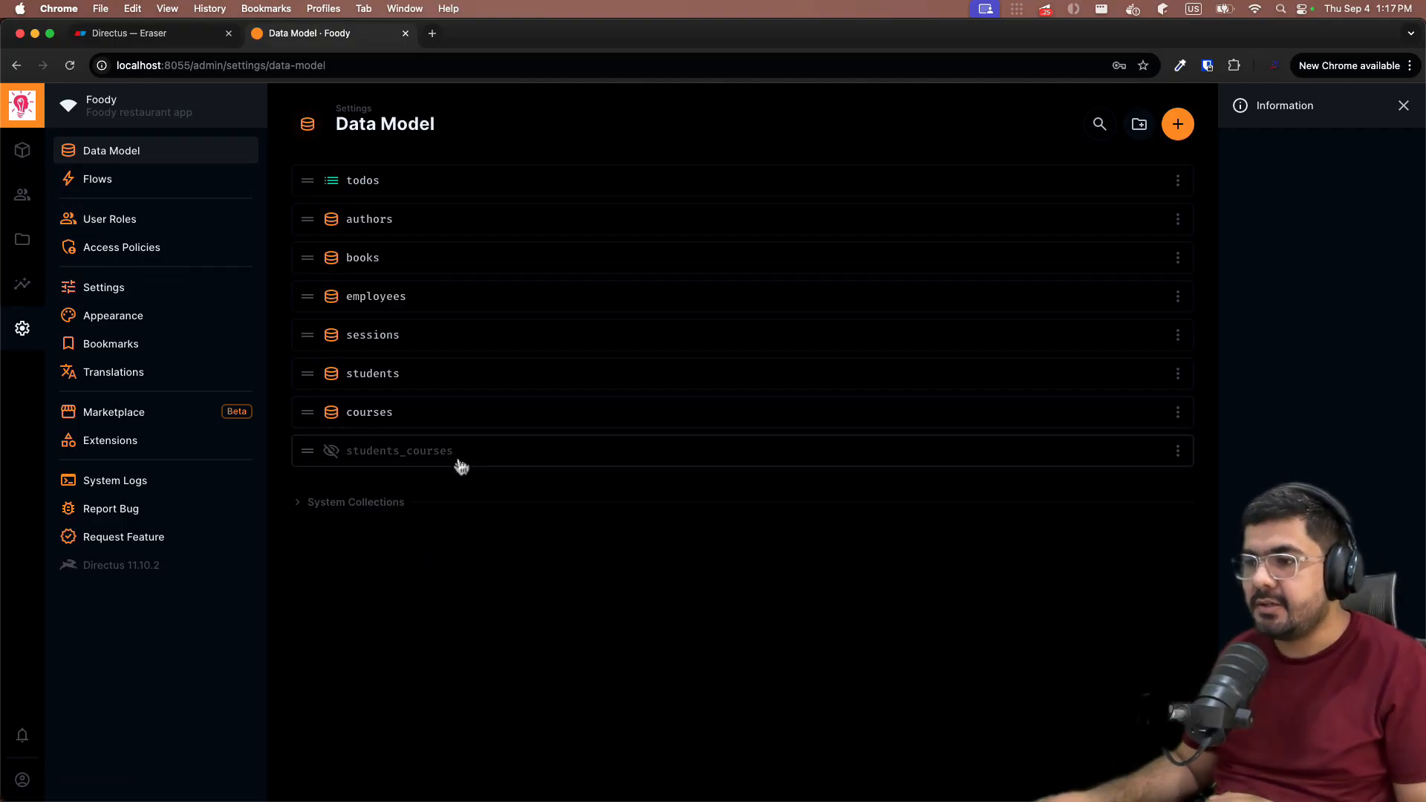
# - Create a Students item with the student's full name and email address and save it
pyautogui.click(25, 167)
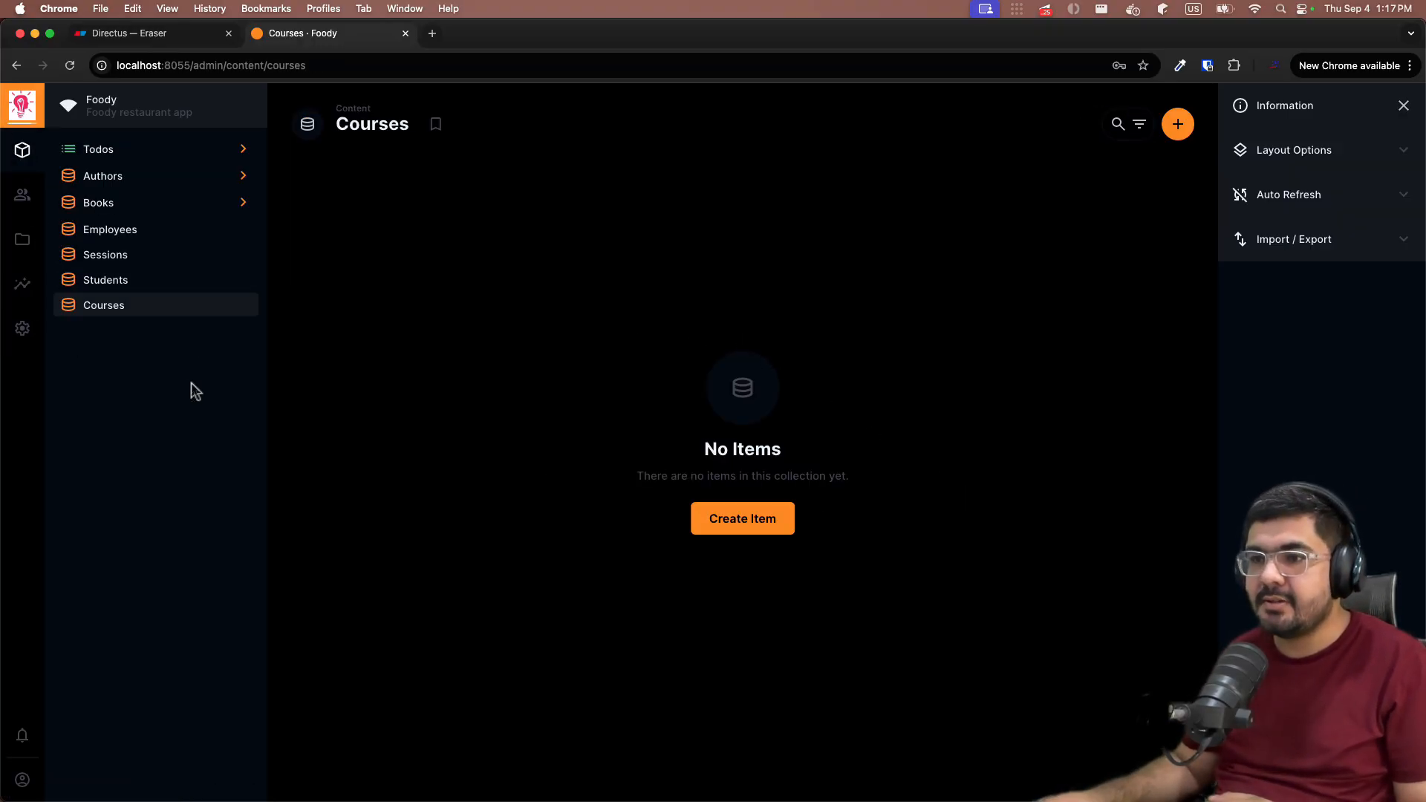
pyautogui.click(149, 280)
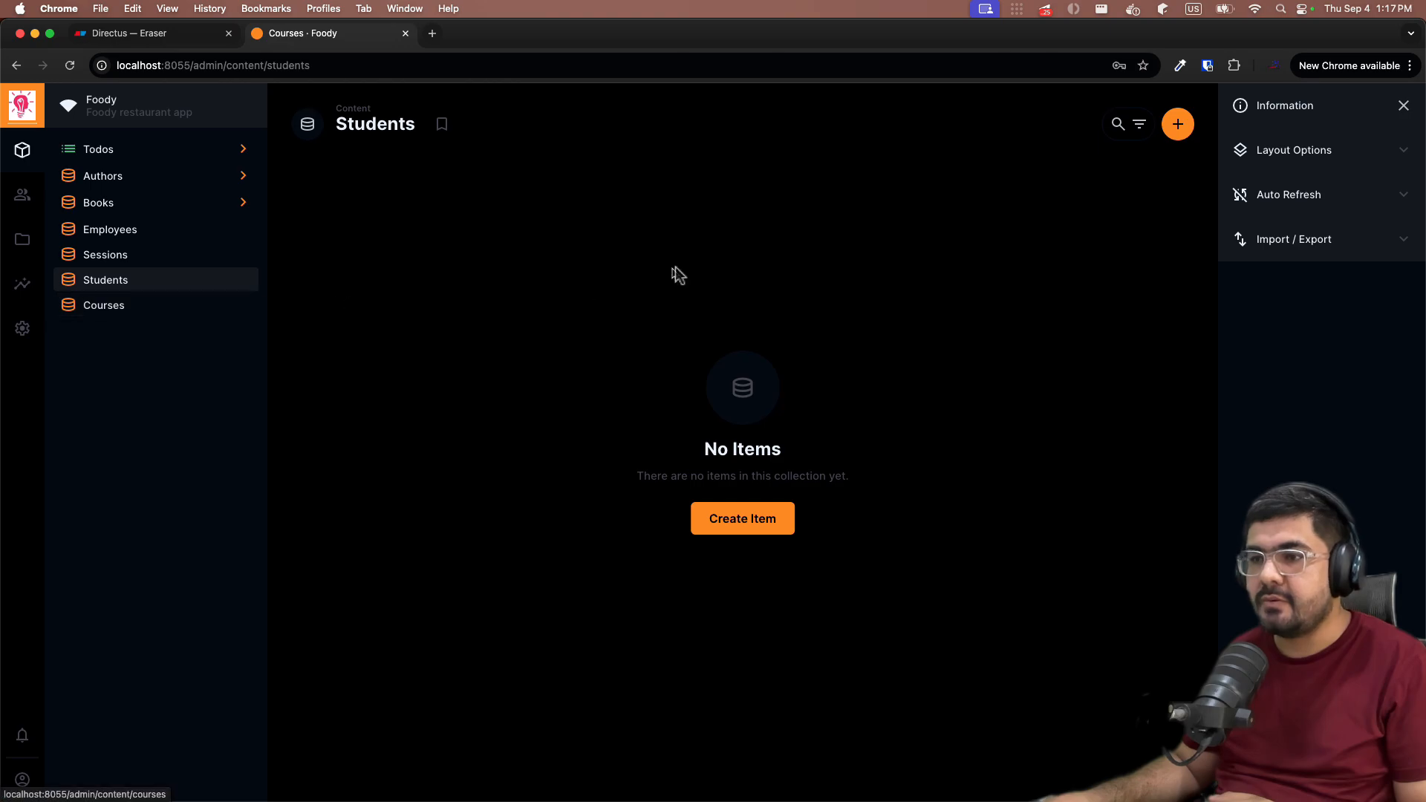
pyautogui.click(763, 522)
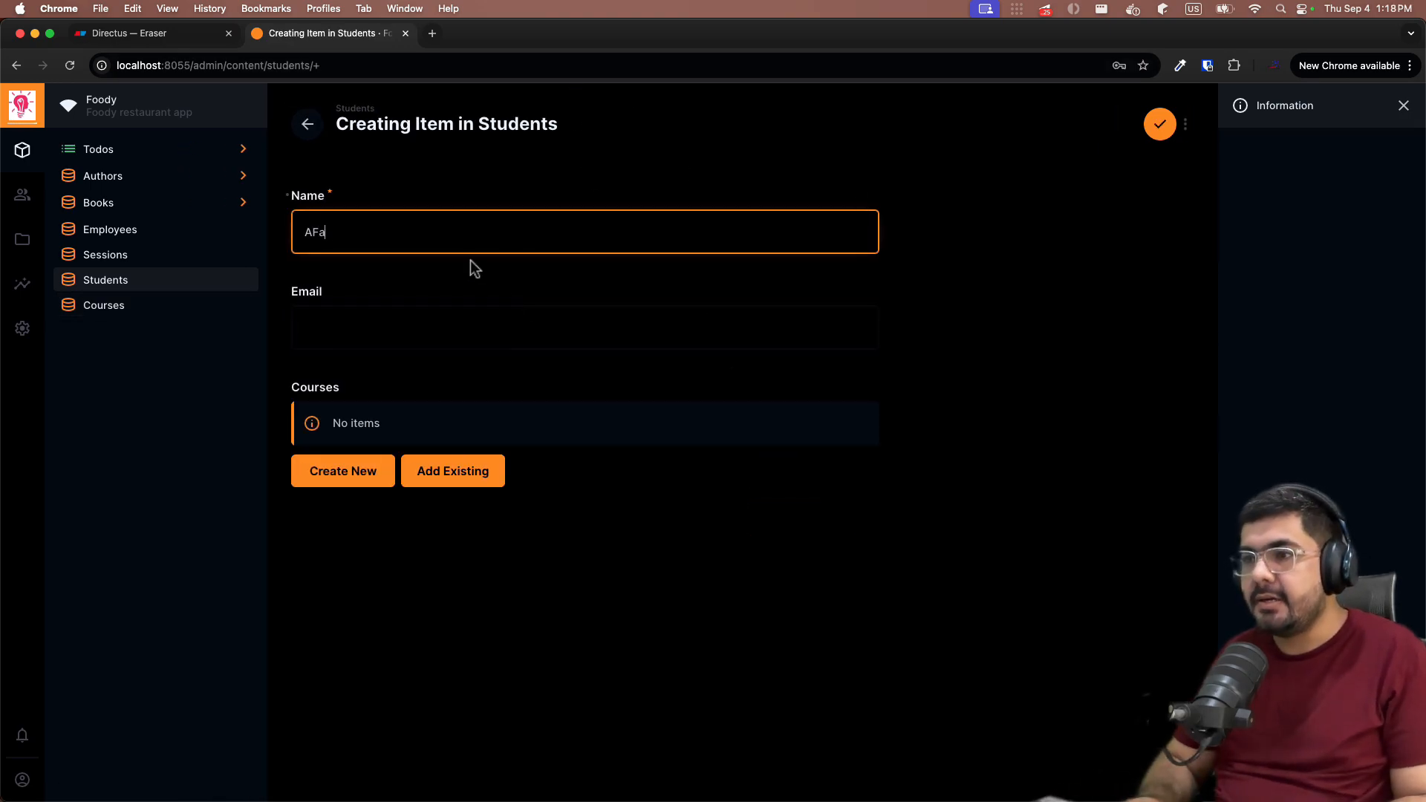
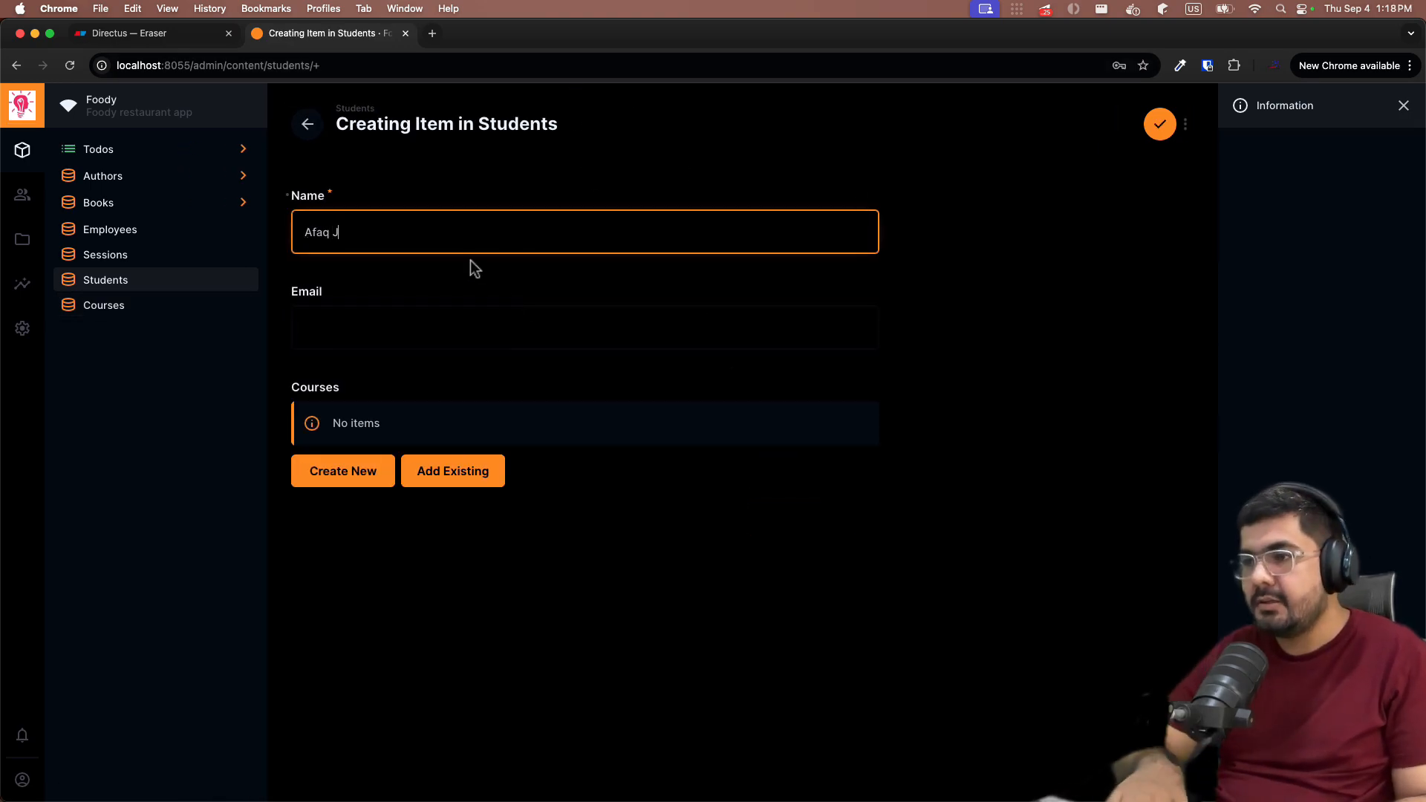
pyautogui.click(456, 334)
pyautogui.write('afaq@test')
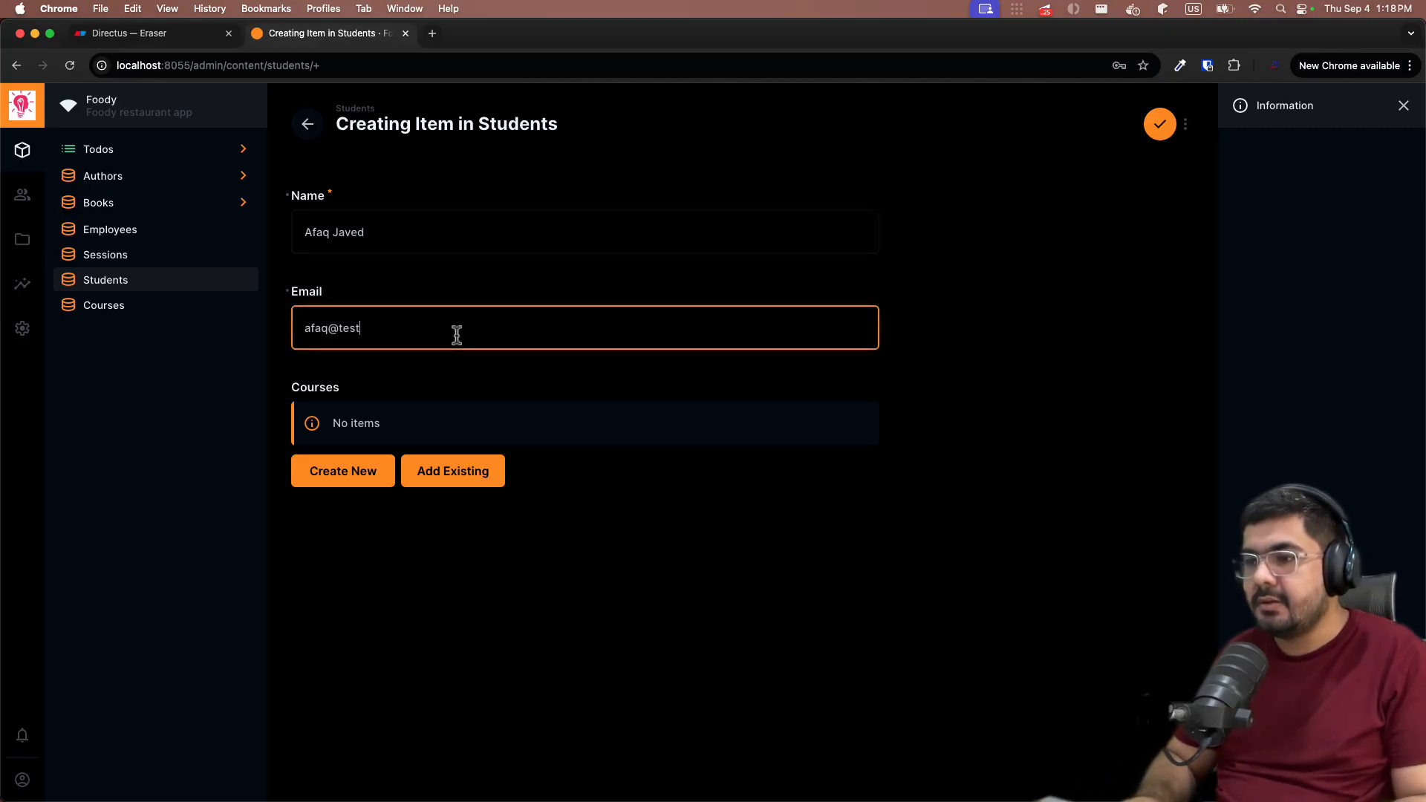
pyautogui.write('.com')
pyautogui.click(575, 542)
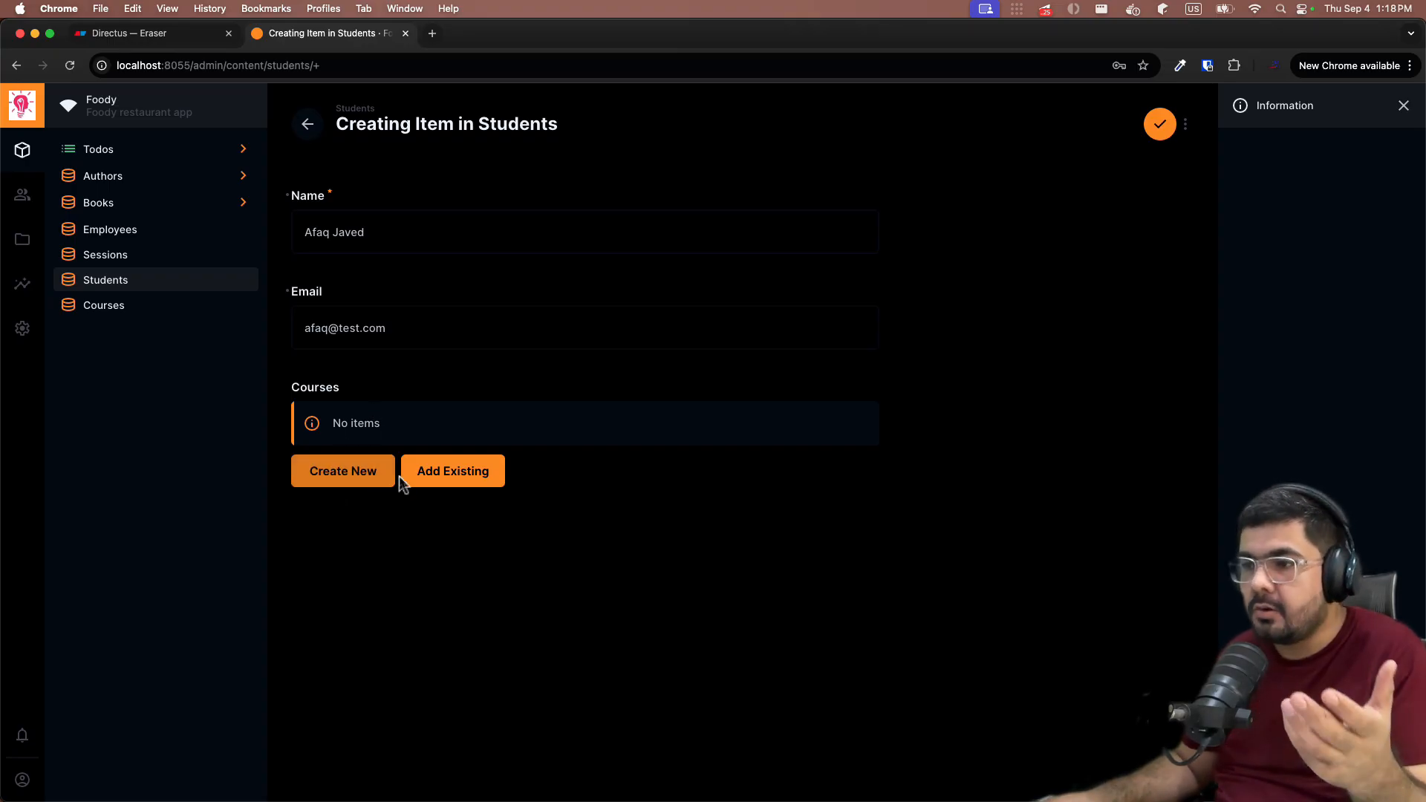
pyautogui.click(1158, 127)
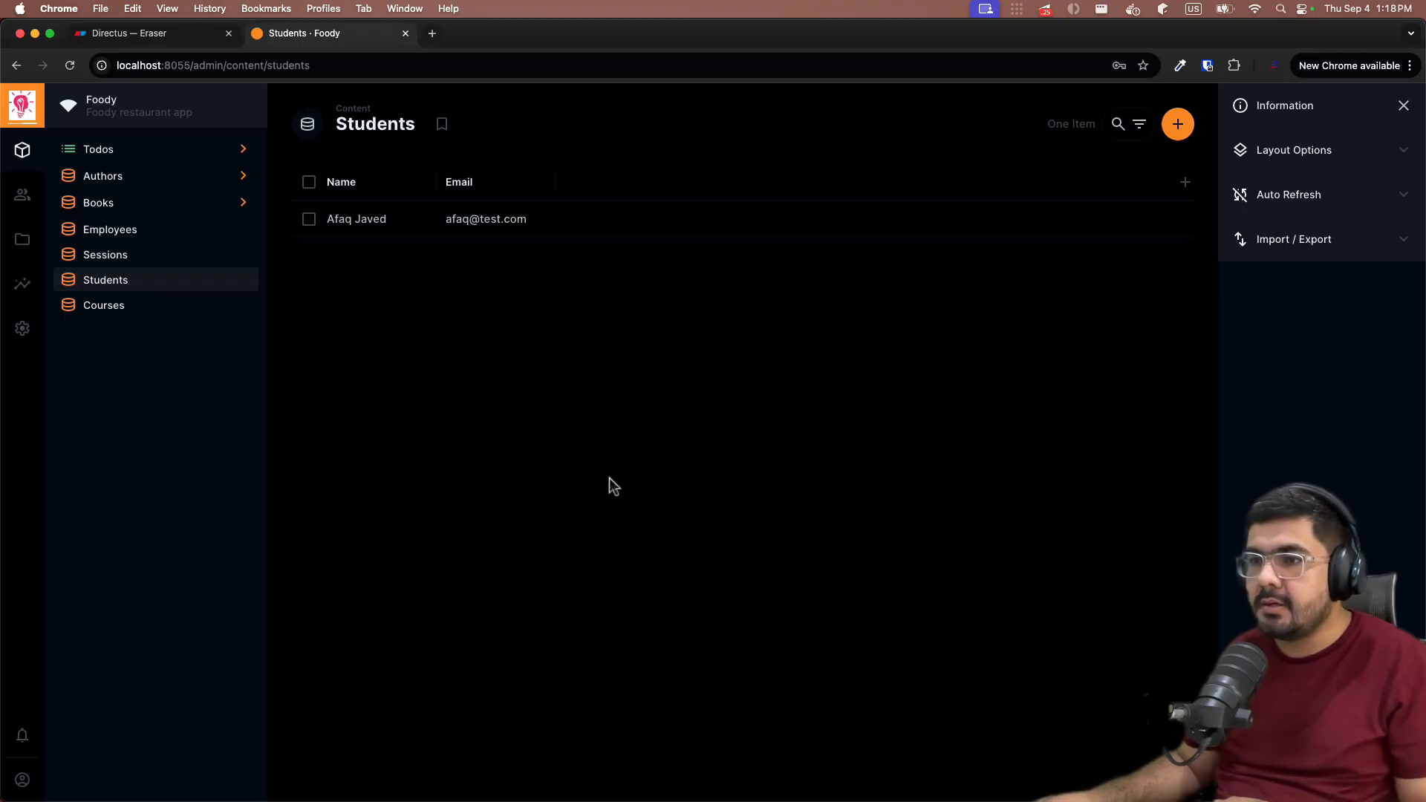
# - Start a new course titled 'Data Structures' with code CS-001
pyautogui.click(121, 305)
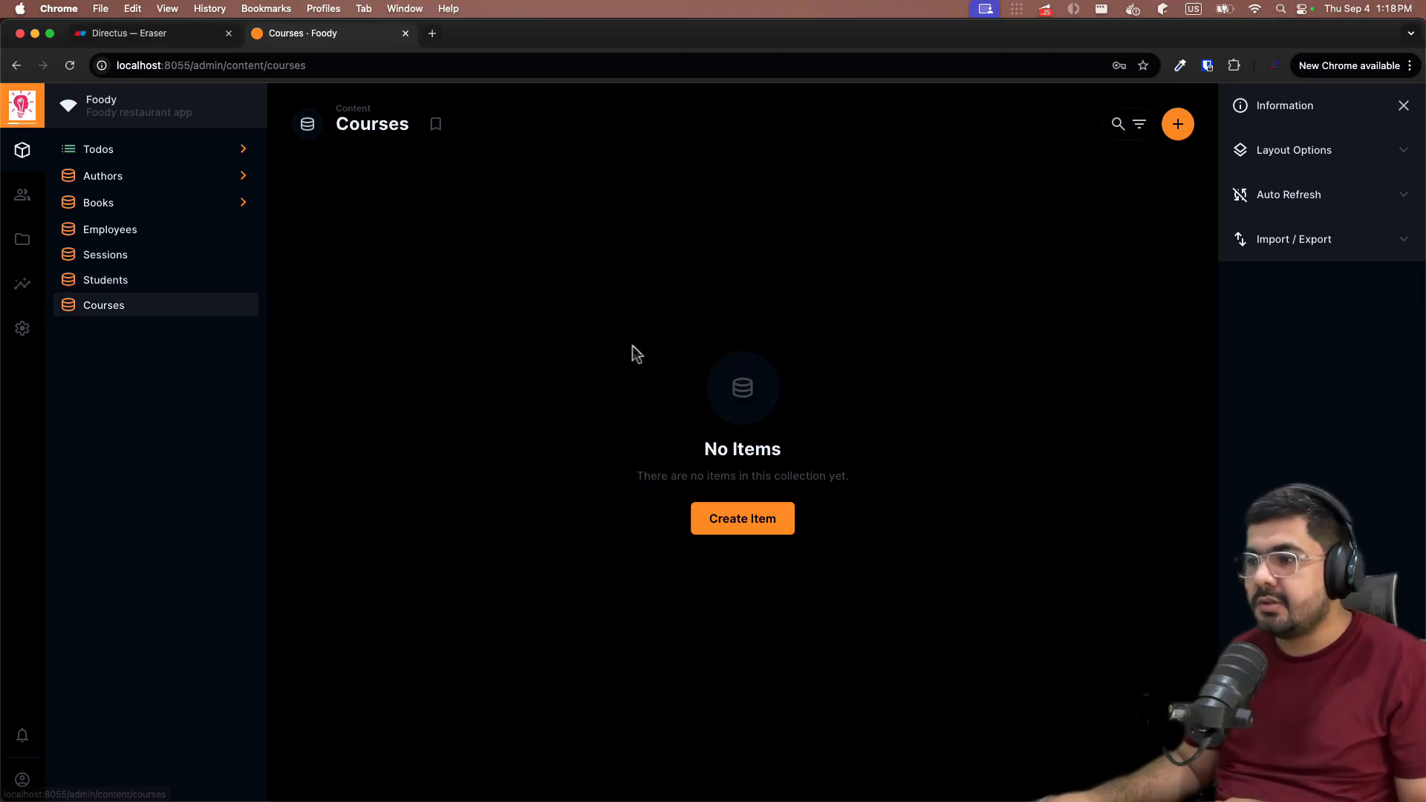
pyautogui.click(743, 516)
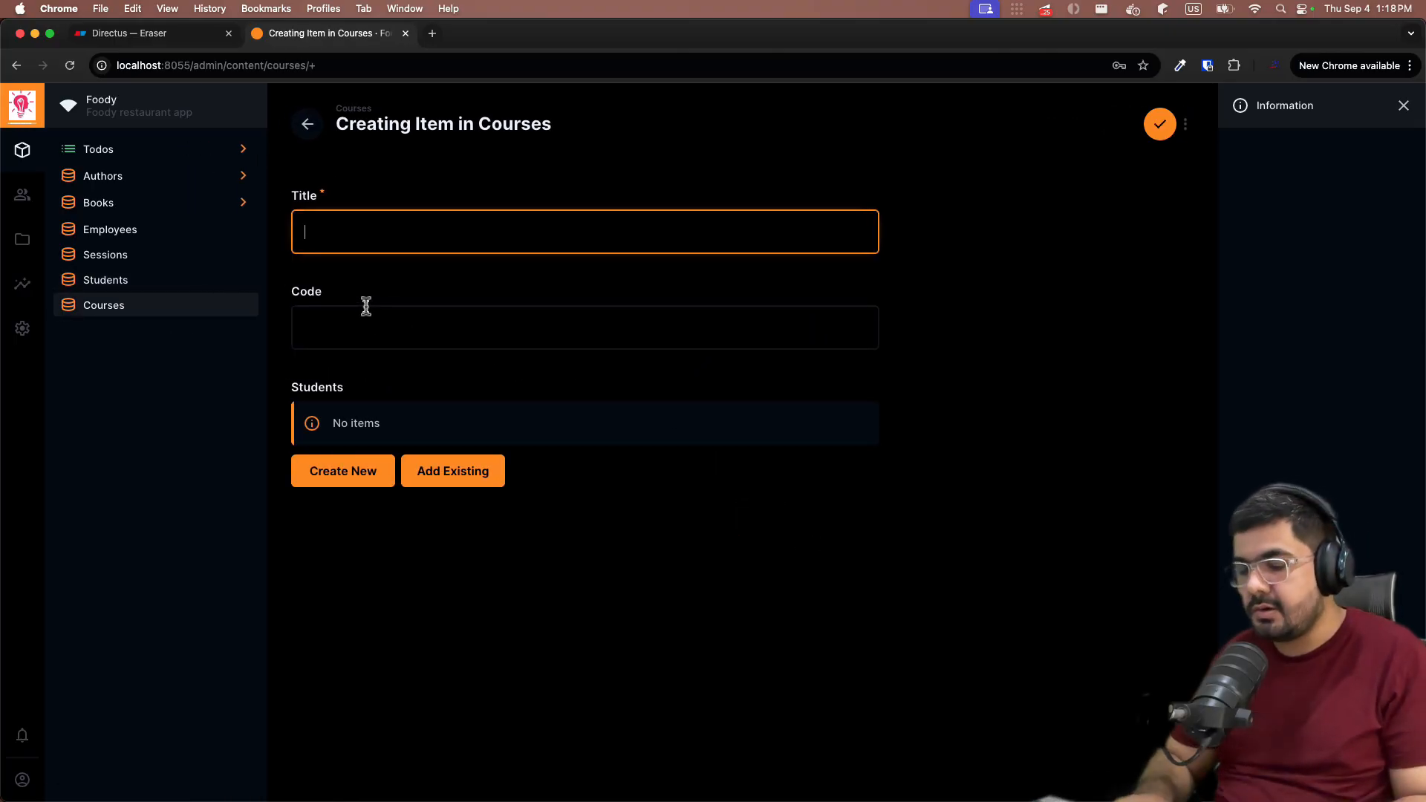
pyautogui.write('Data Structures')
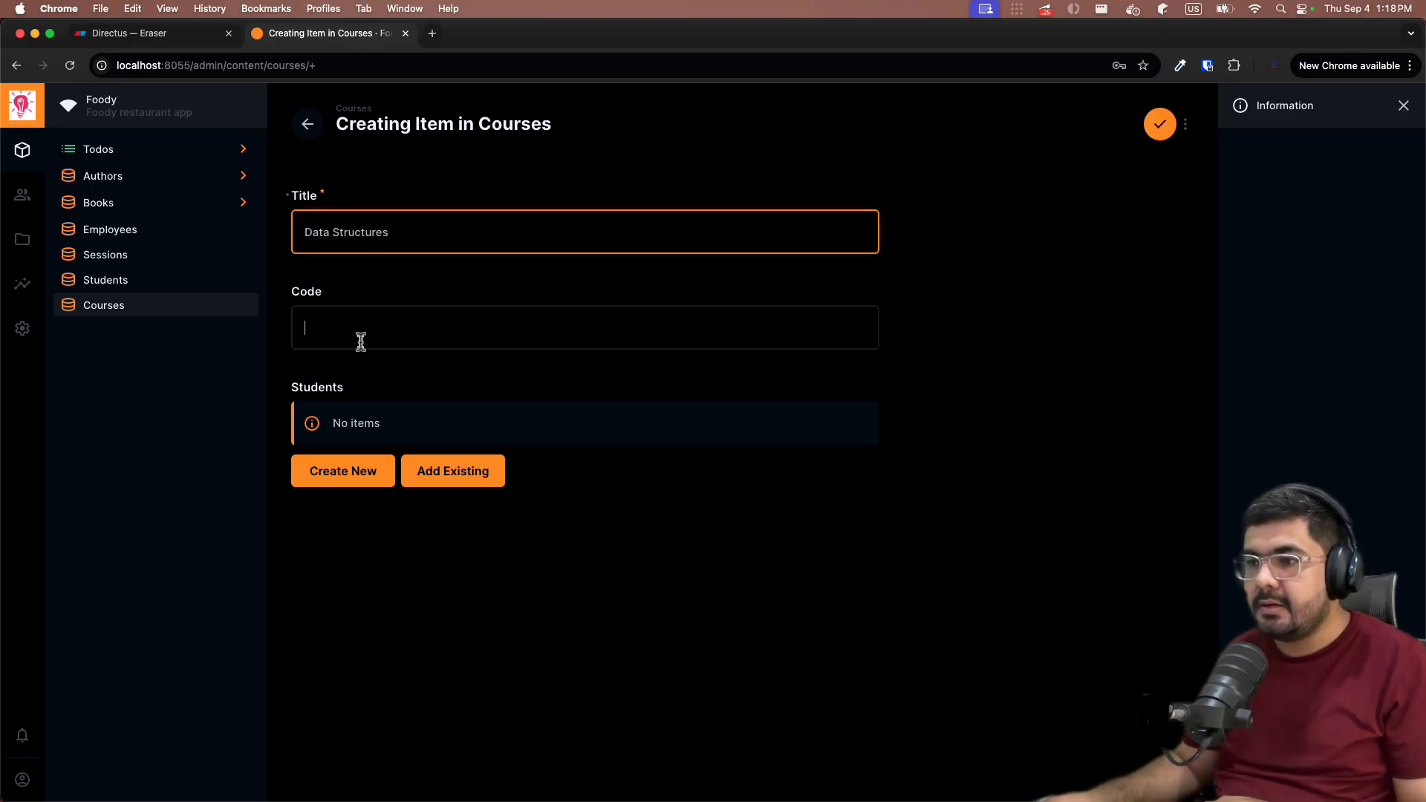
pyautogui.click(361, 340)
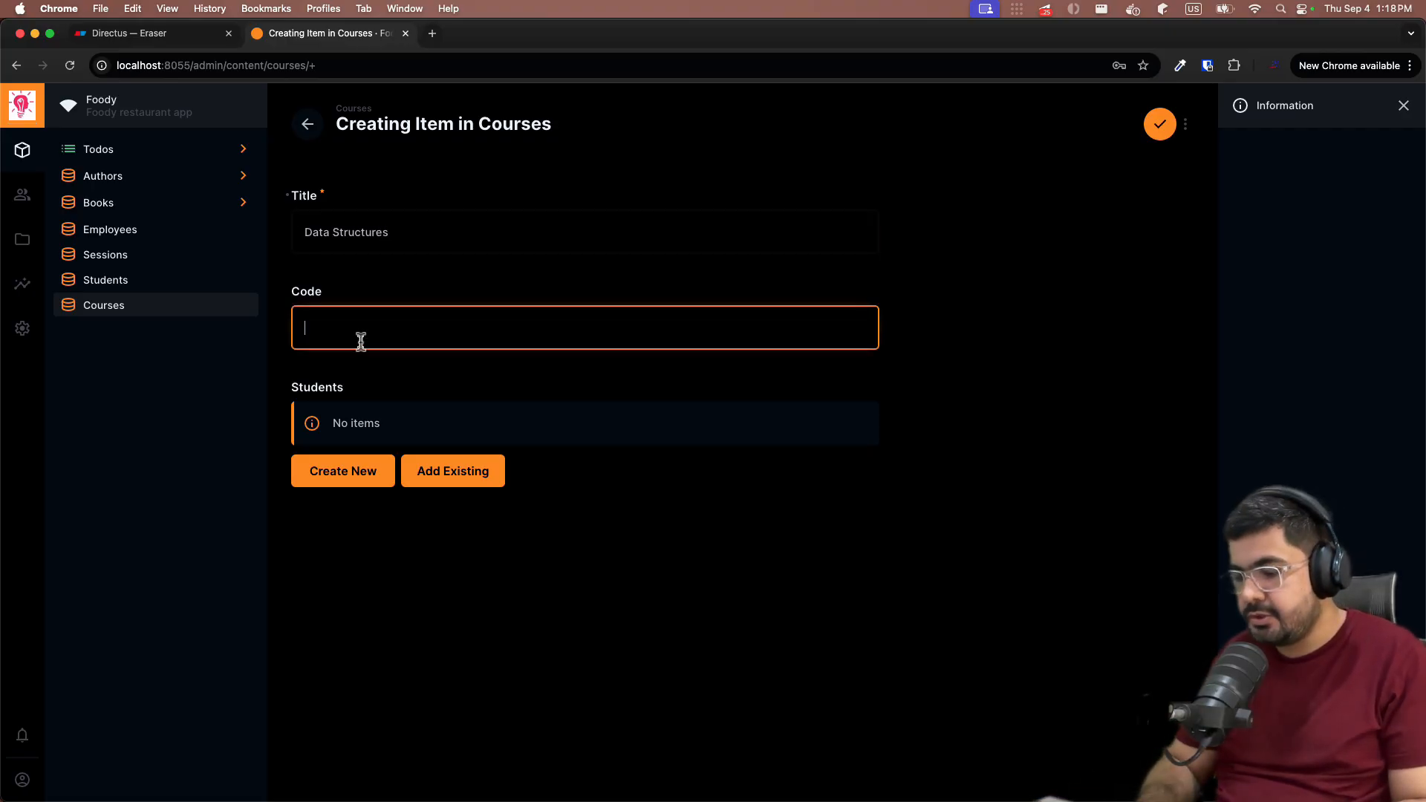
pyautogui.write('CS-001')
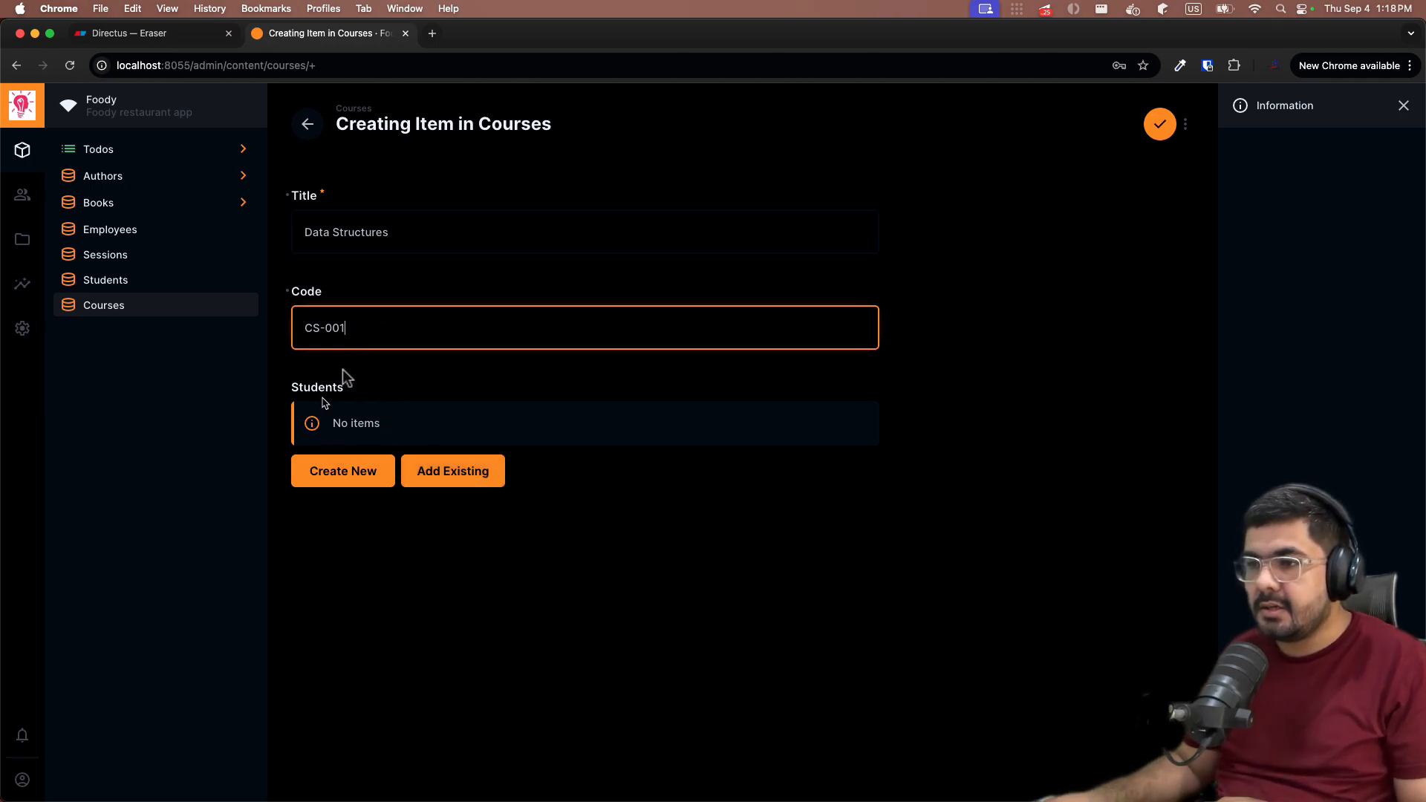
# - Link the existing student to the course, save it, and move the Title column first
pyautogui.click(454, 475)
pyautogui.click(901, 223)
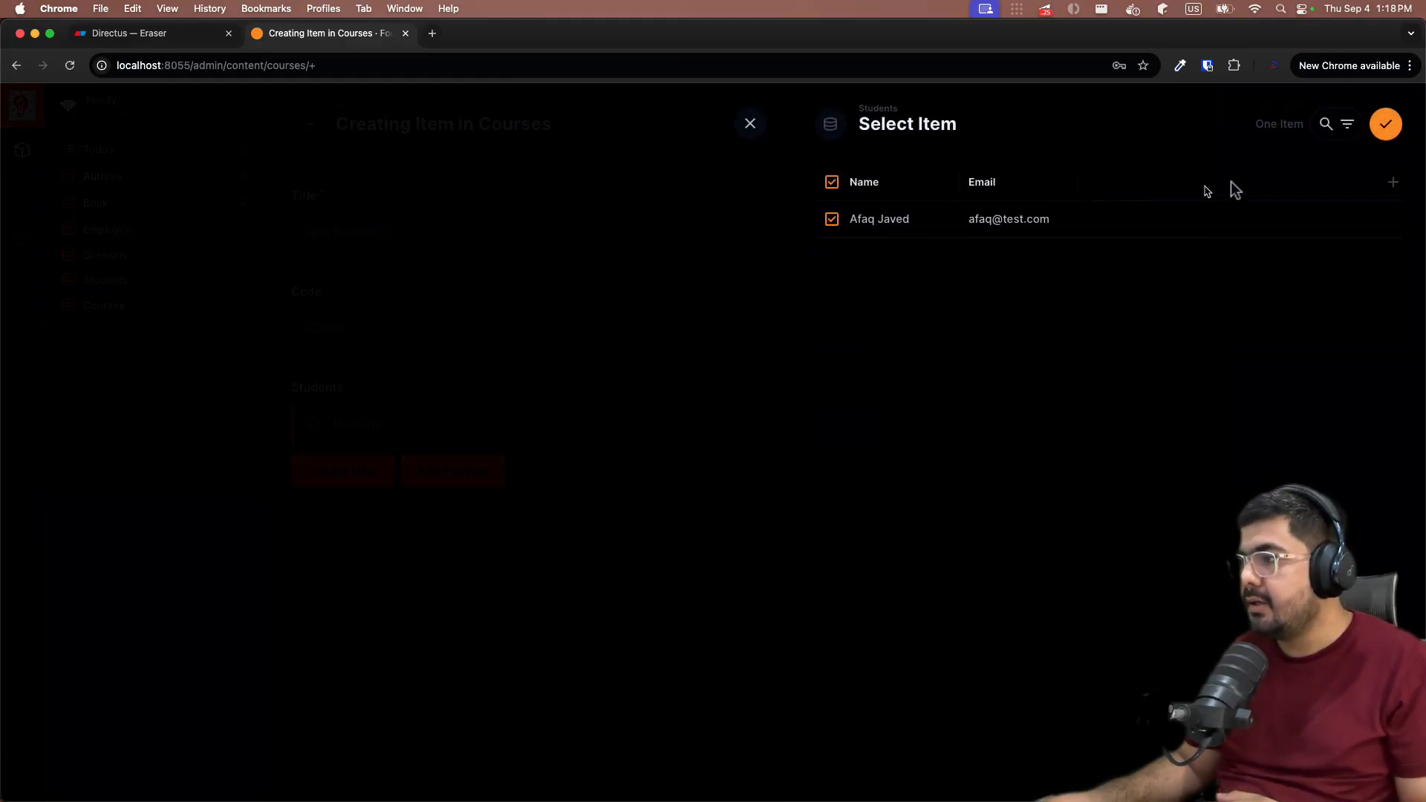
pyautogui.click(1385, 123)
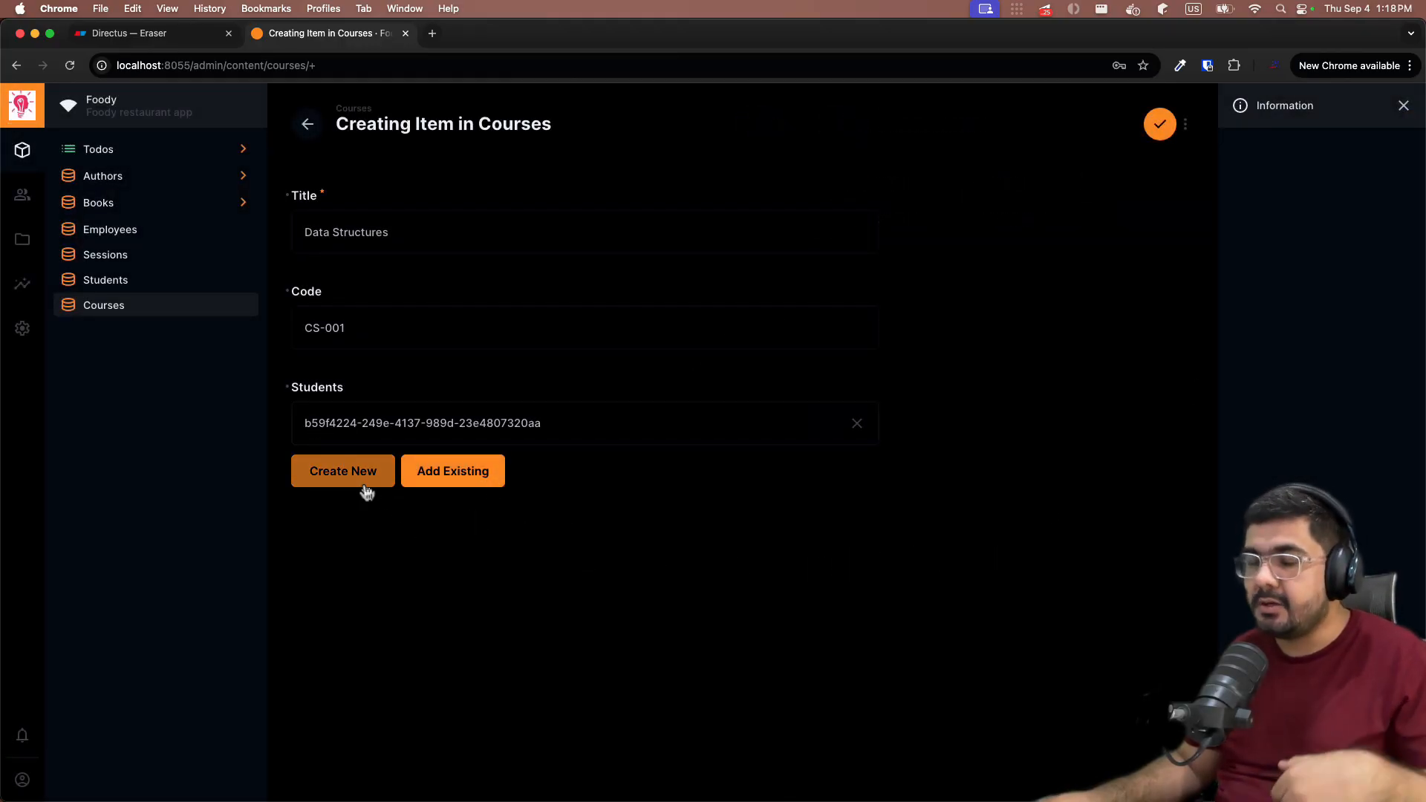
pyautogui.click(1153, 138)
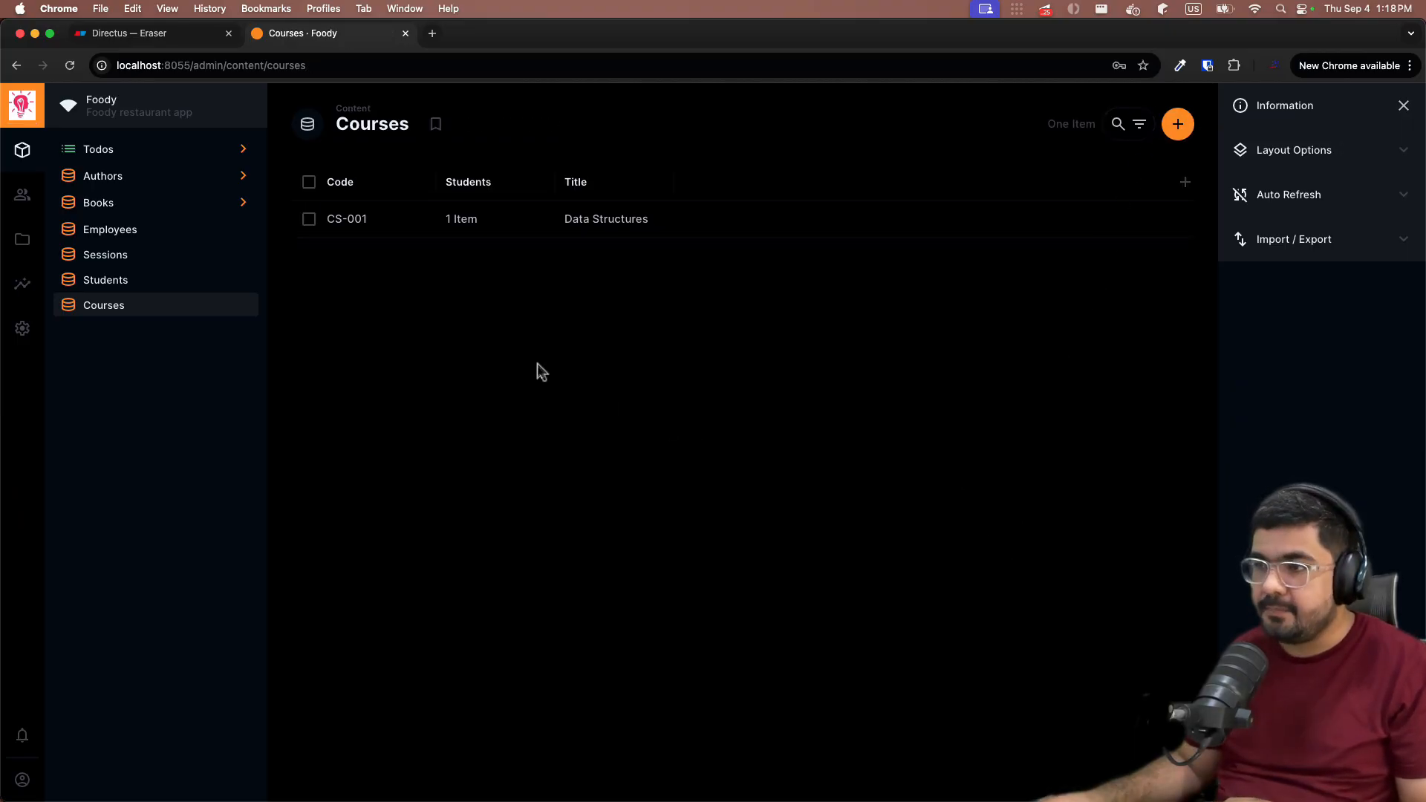
pyautogui.moveTo(579, 190); pyautogui.dragTo(350, 191)
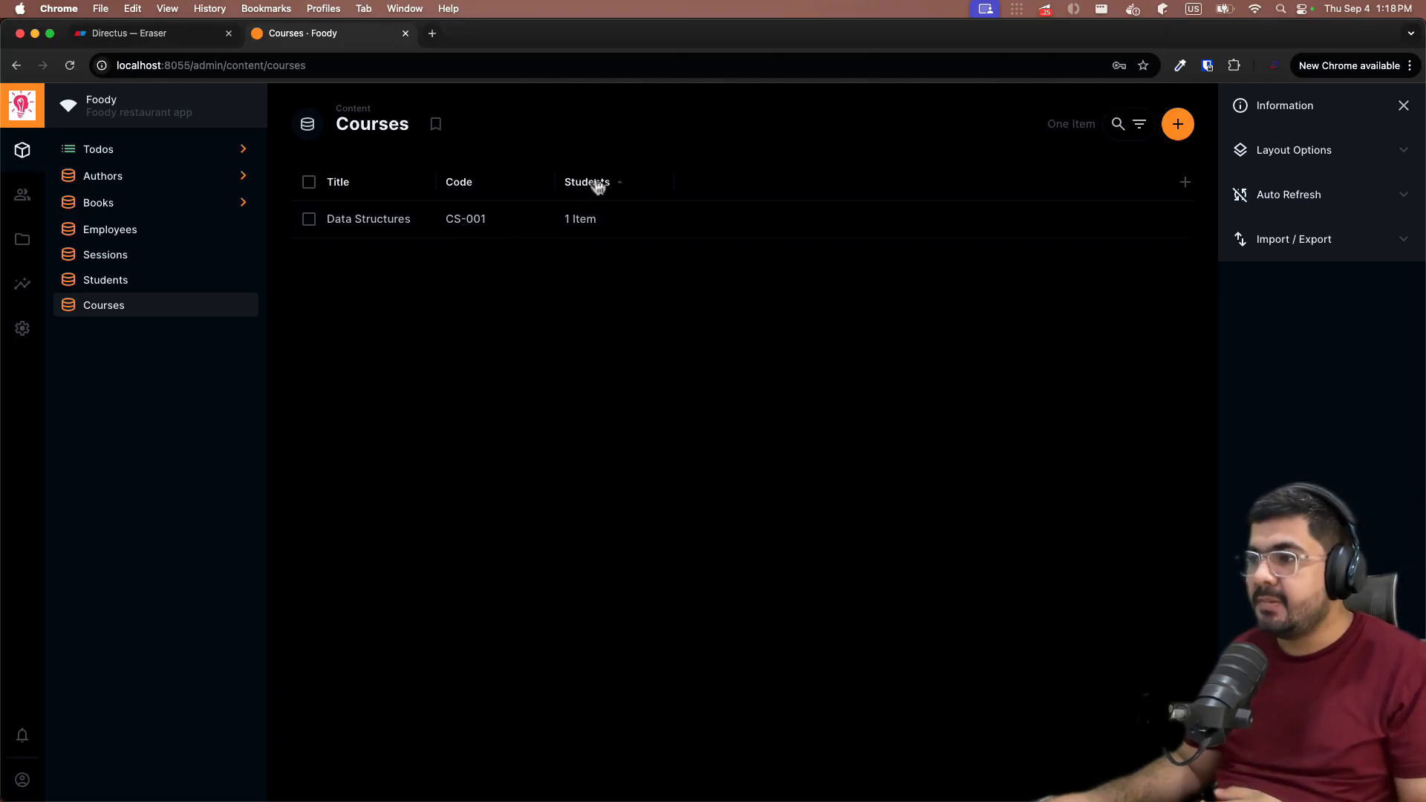
# - Preview the course's linked student, add a Courses column to the Students list, then return to Courses
pyautogui.click(586, 222)
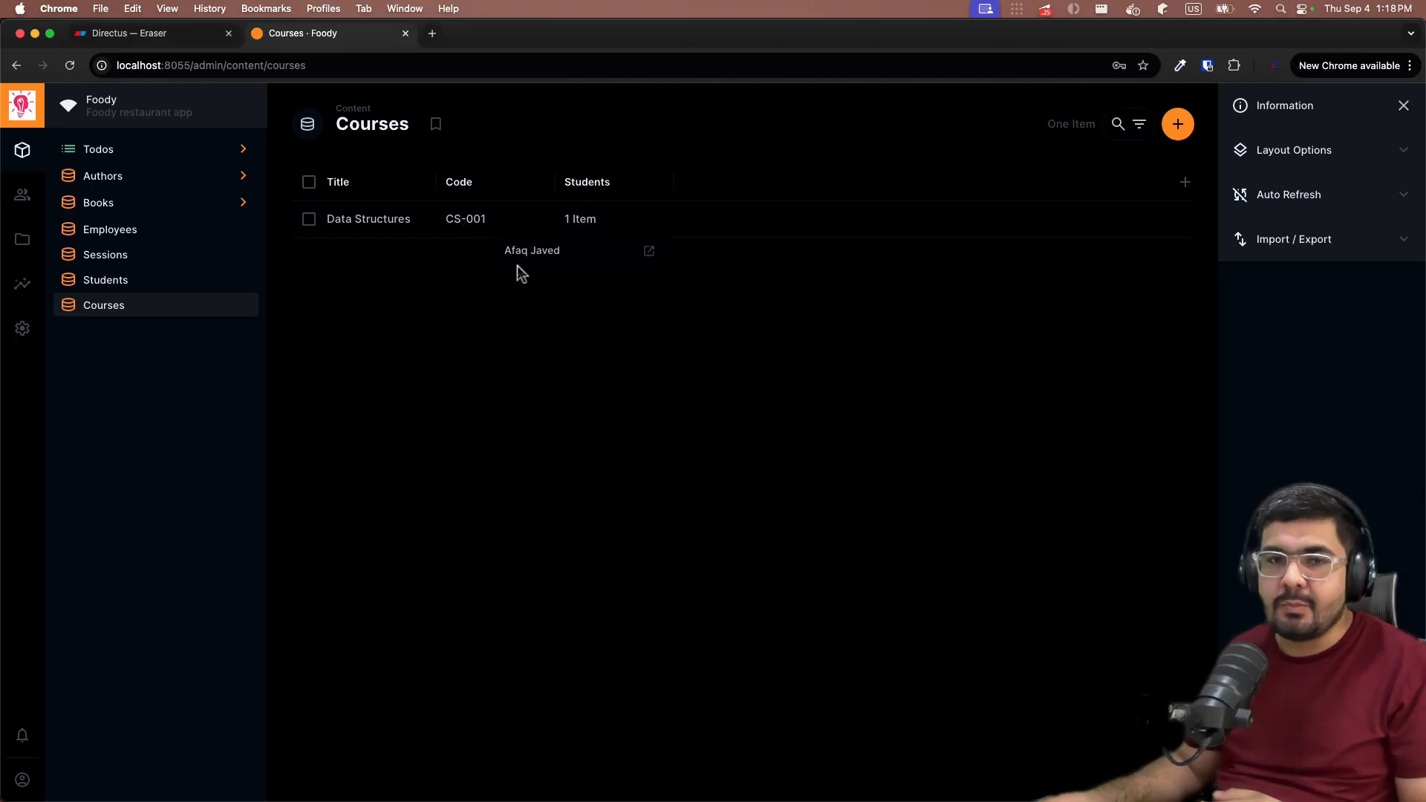
pyautogui.click(541, 400)
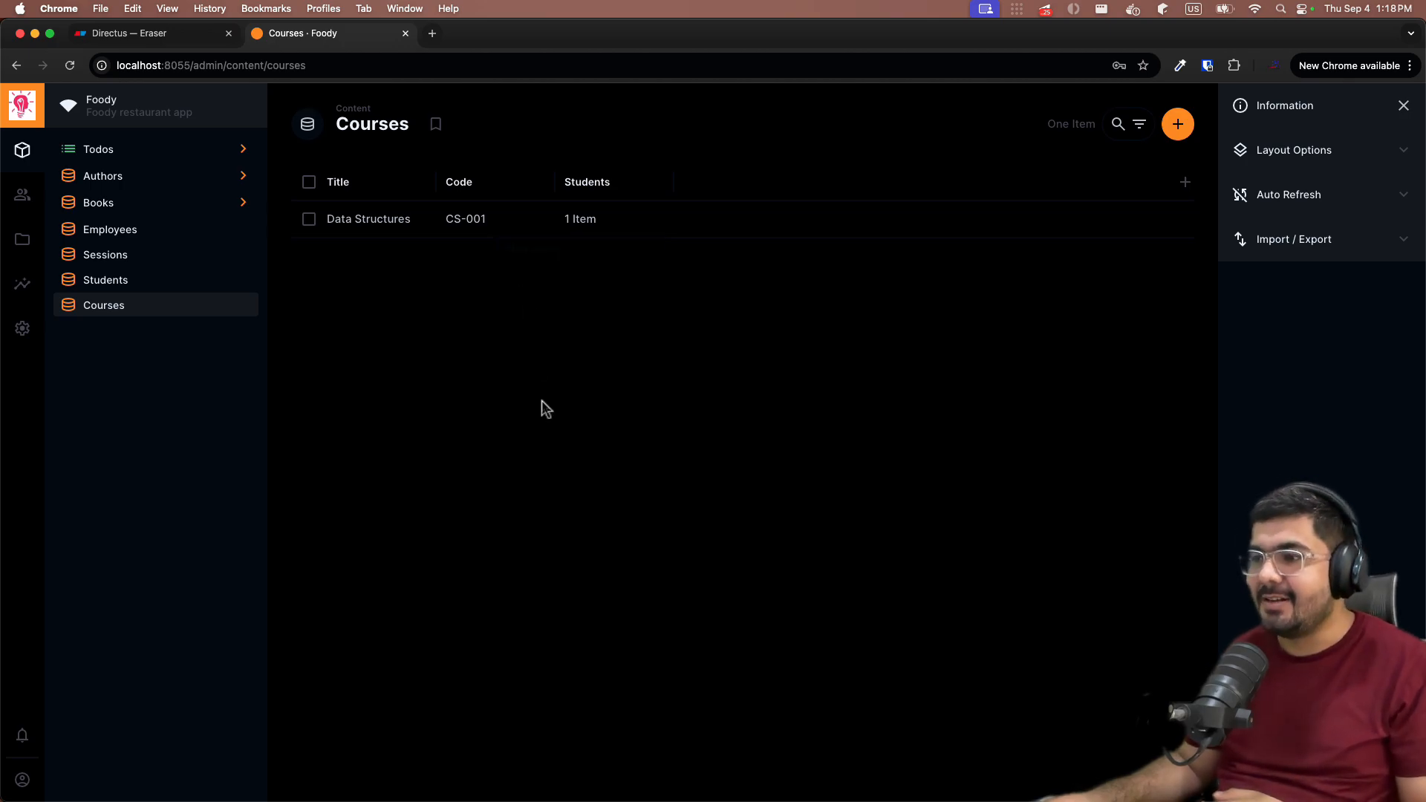
pyautogui.click(153, 282)
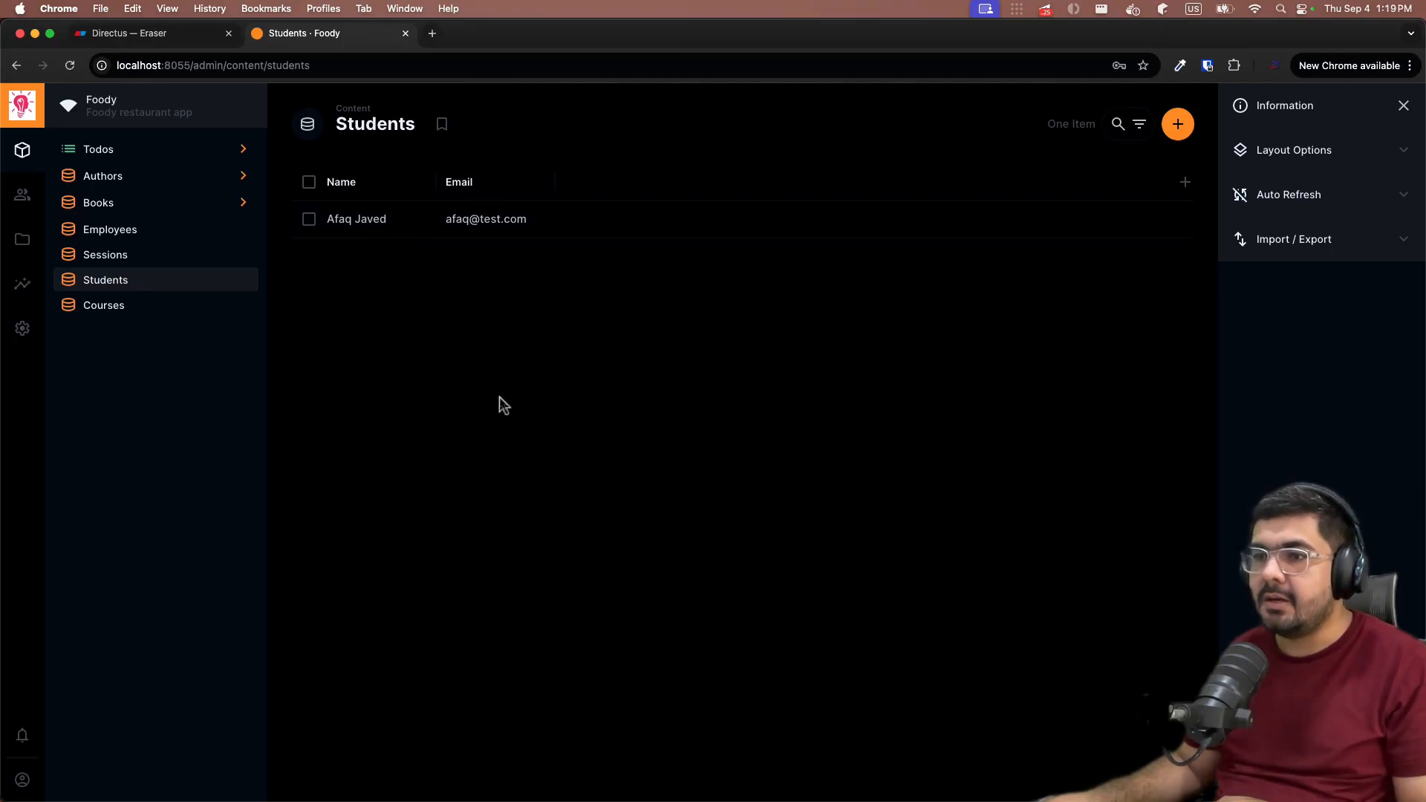
pyautogui.click(1185, 182)
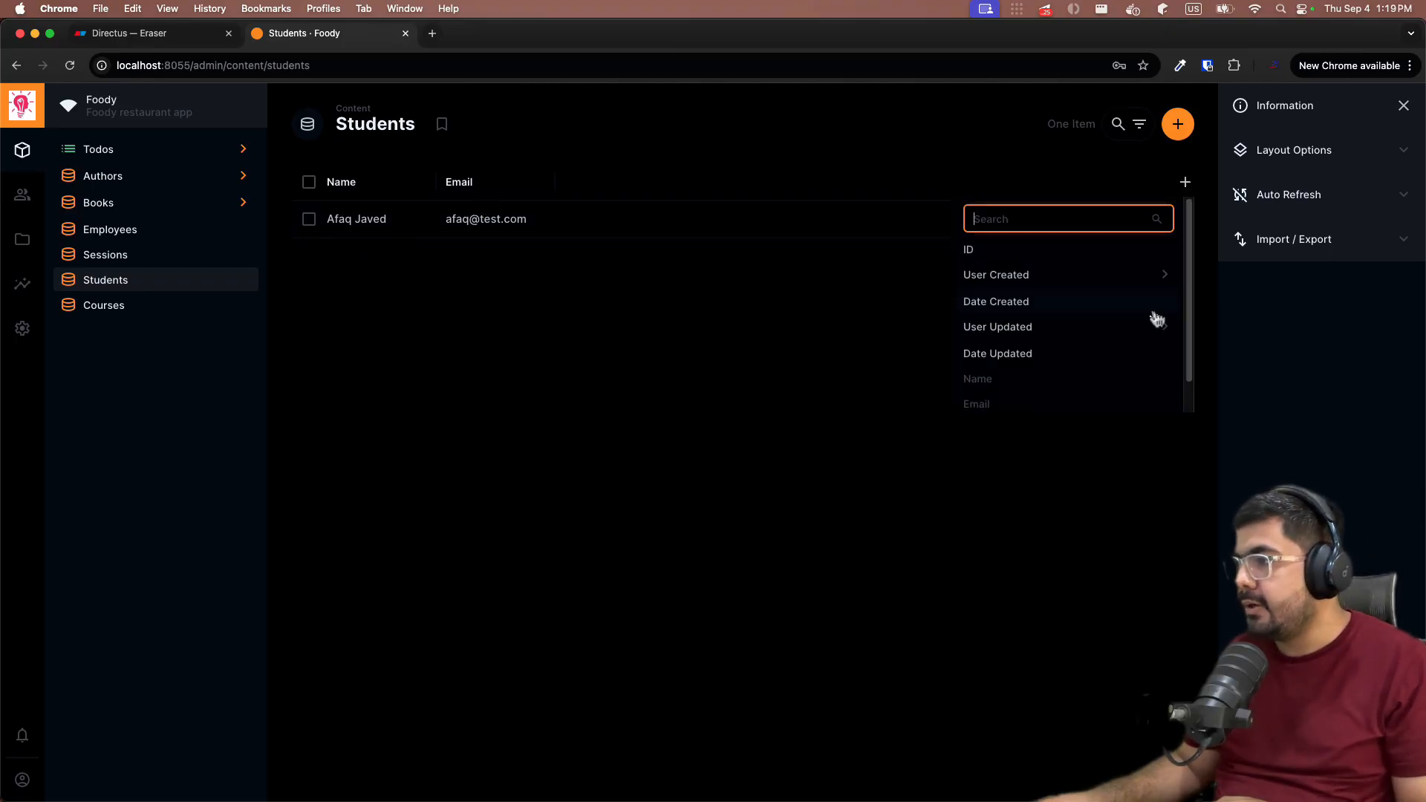
pyautogui.click(1018, 396)
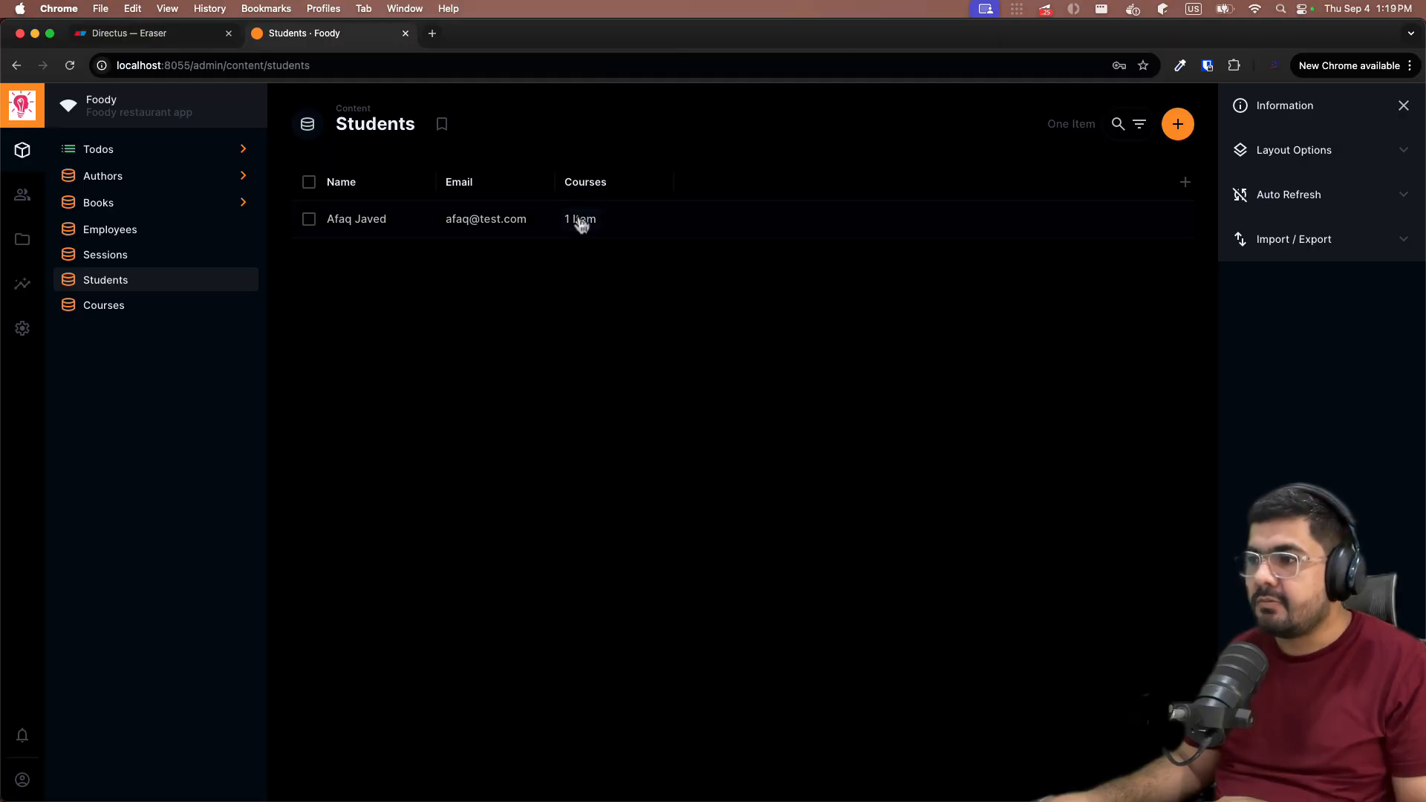
pyautogui.moveTo(580, 230)
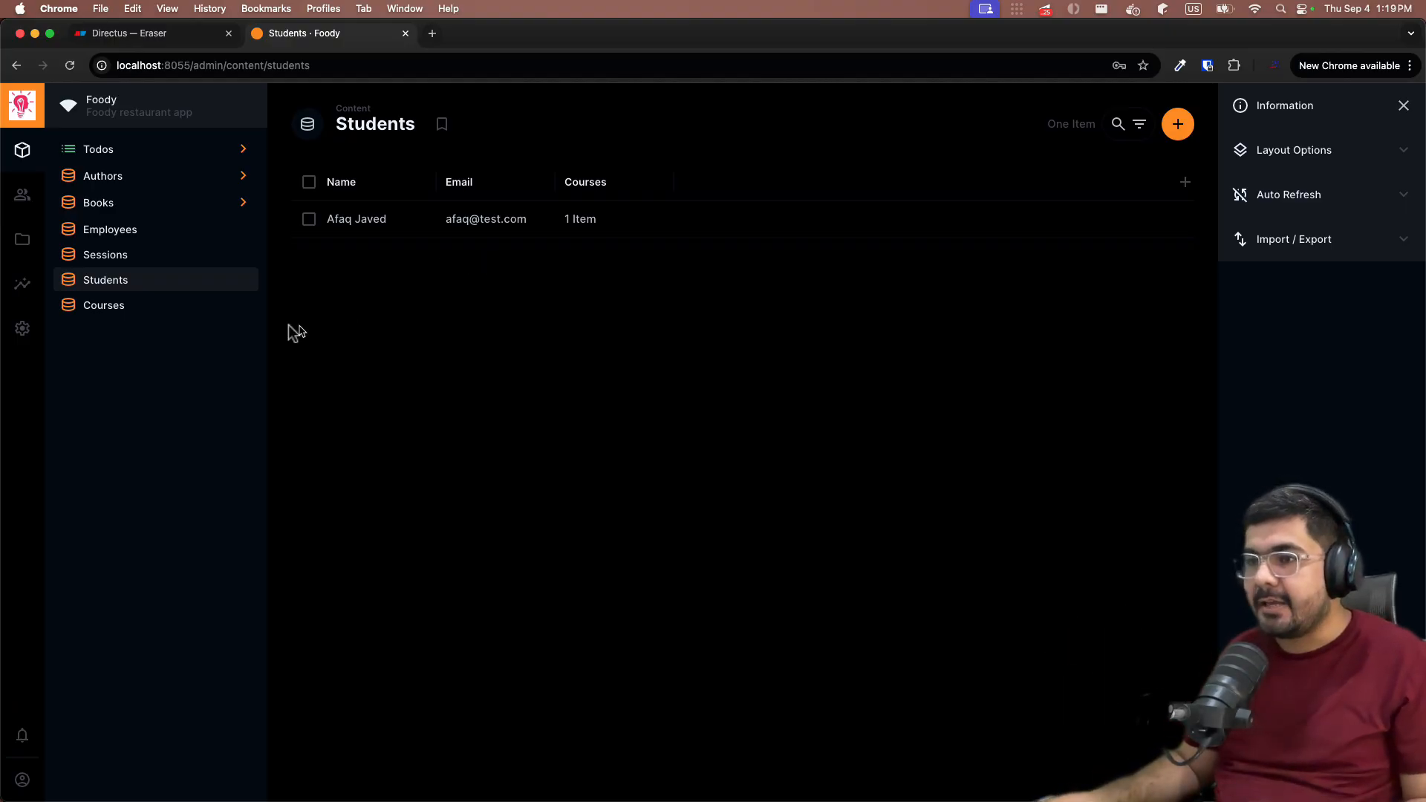
pyautogui.click(142, 311)
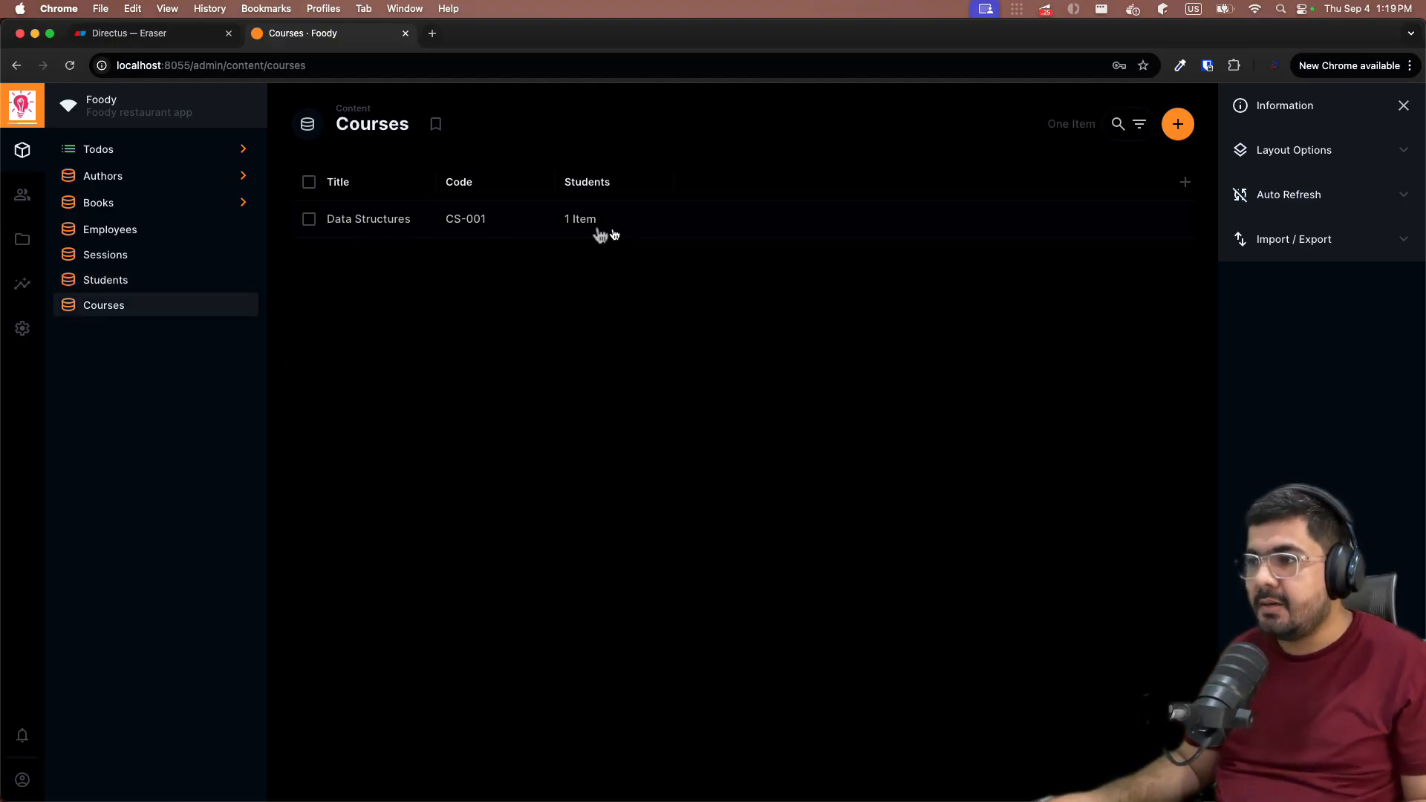
# - Create a second student with a name and a gmail.com email address, then return to Courses
pyautogui.click(162, 286)
pyautogui.click(1175, 132)
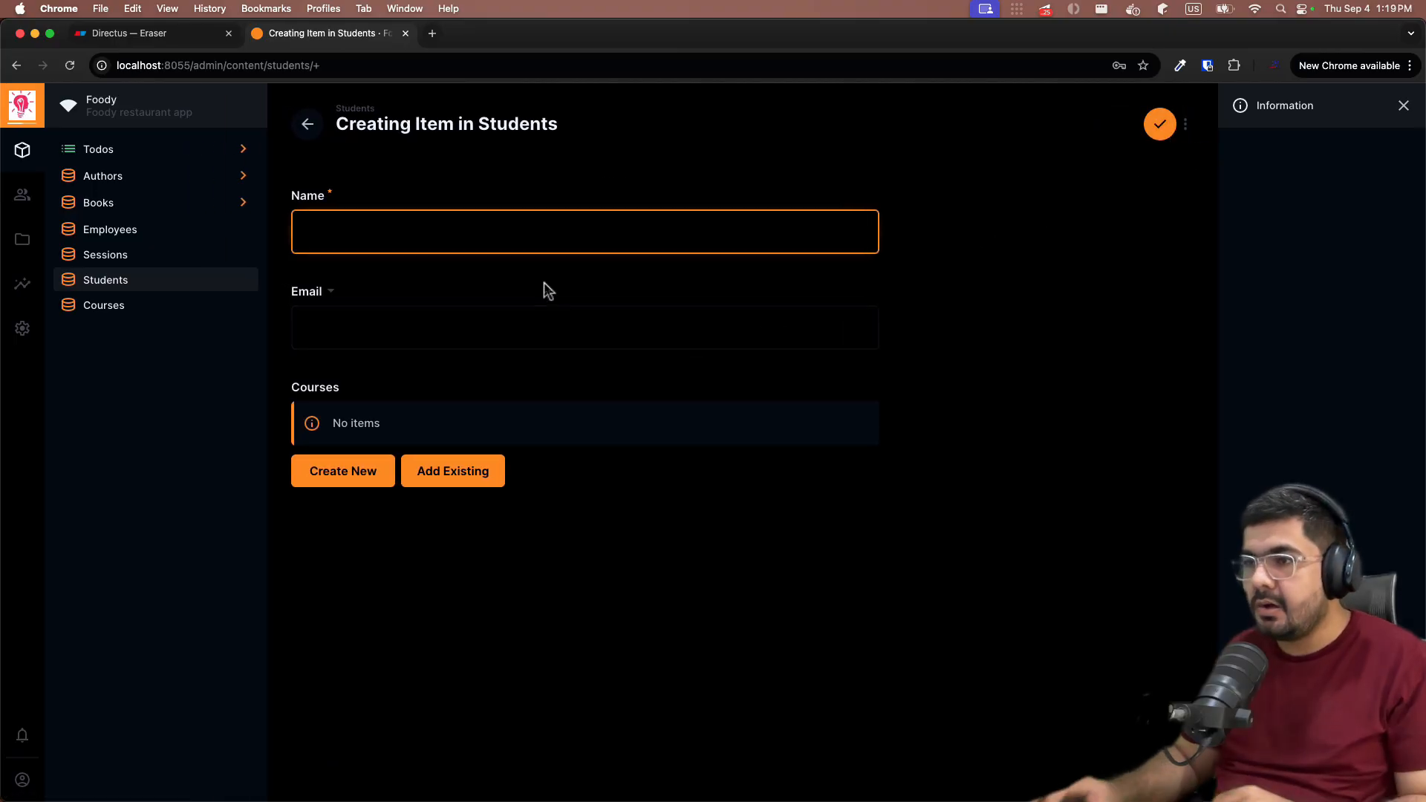
pyautogui.write('Asad')
pyautogui.press('Tab')
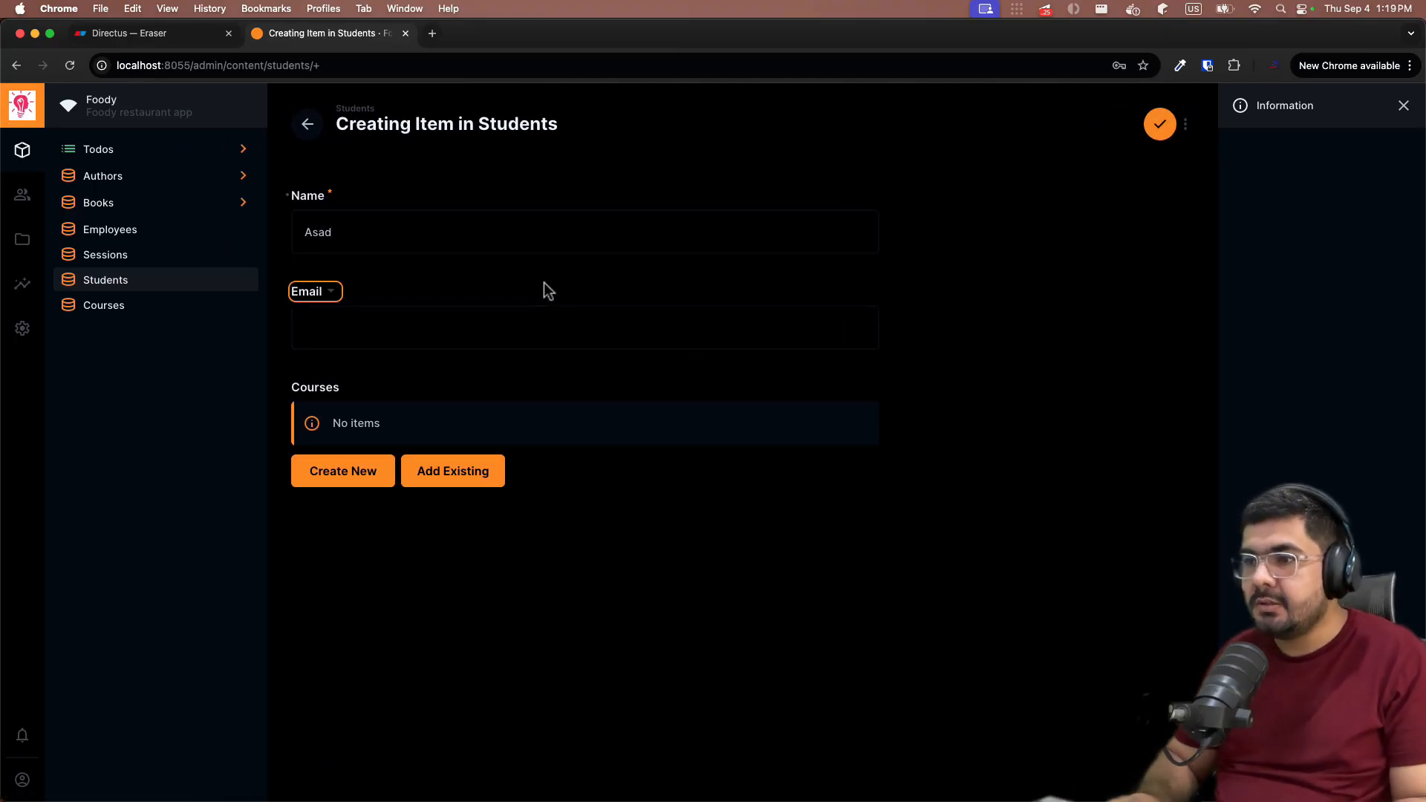
pyautogui.press('Tab')
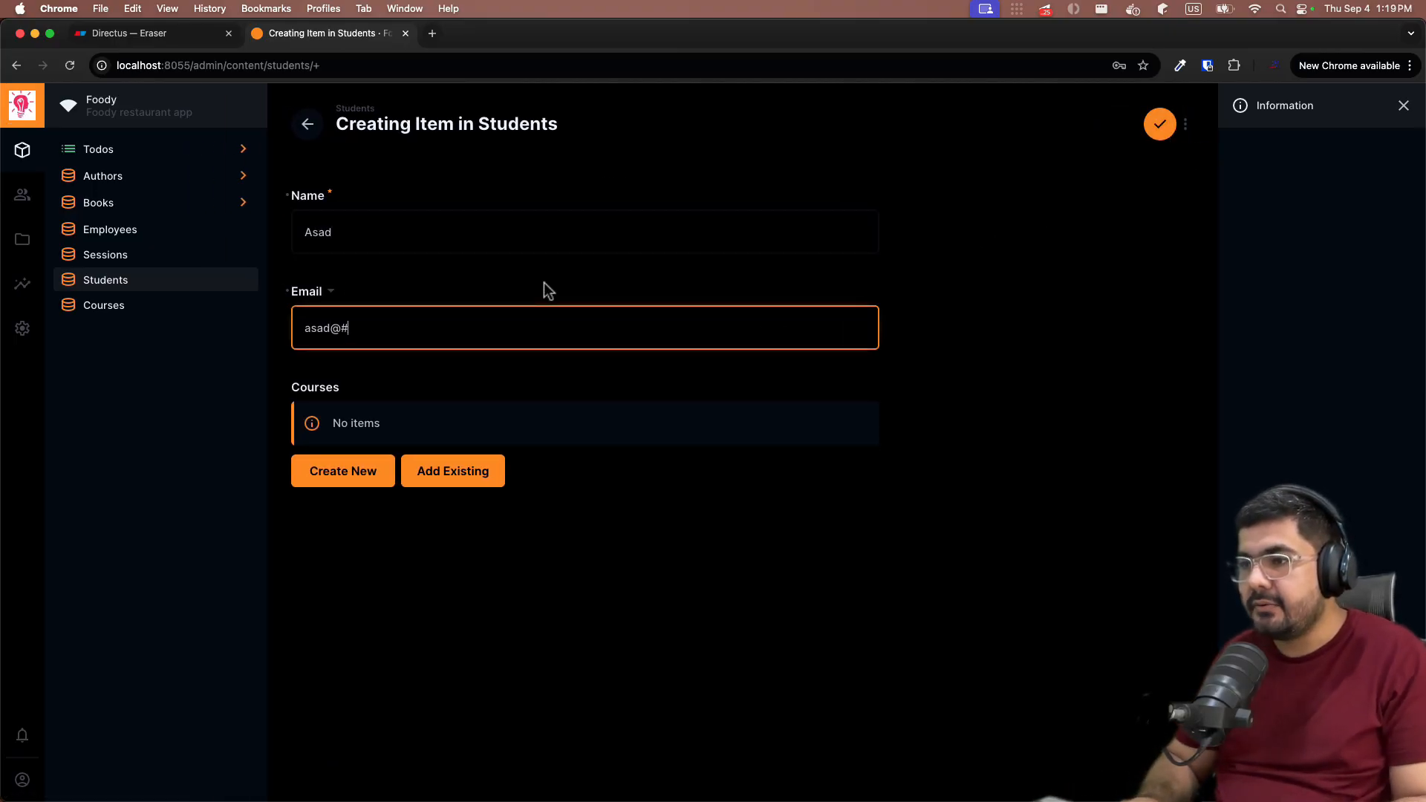
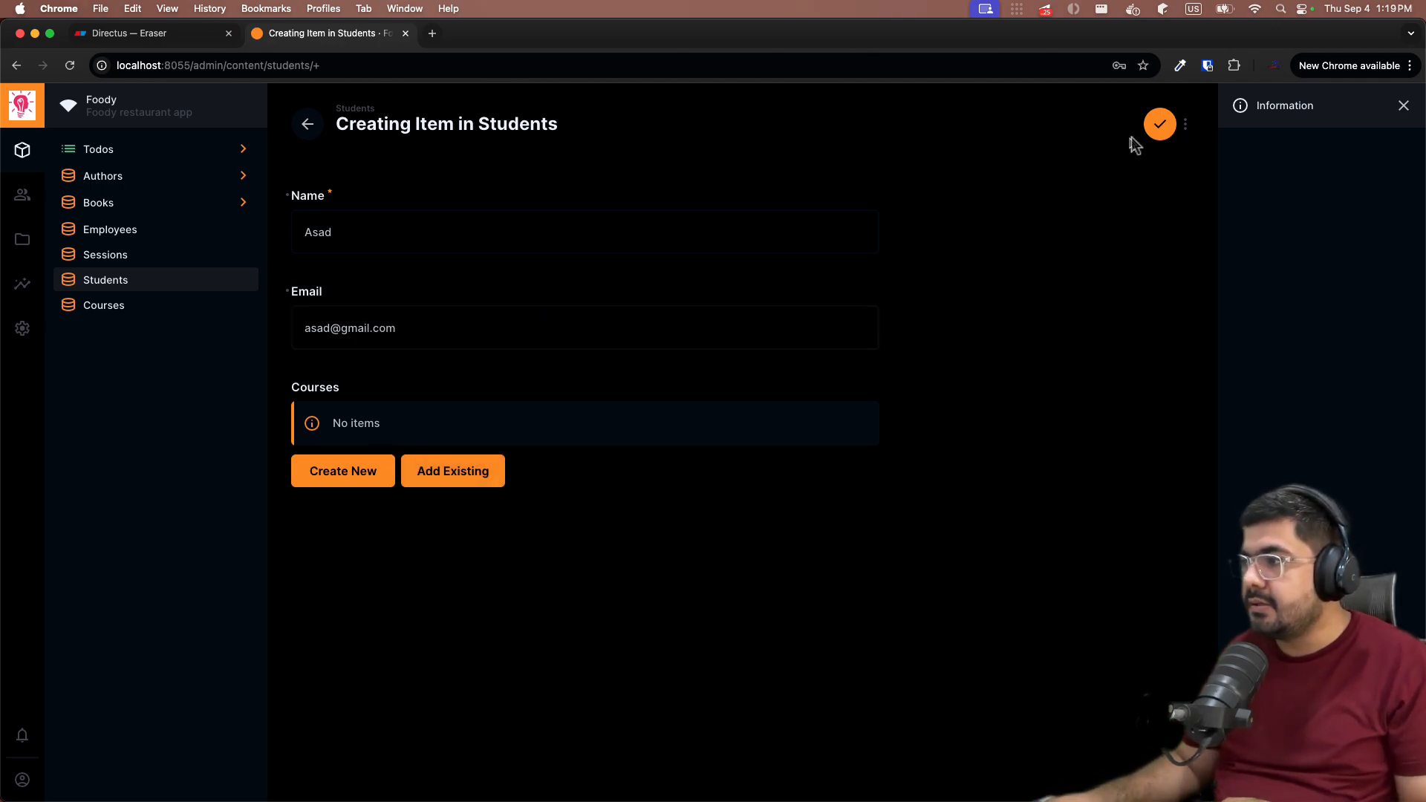
pyautogui.click(1159, 124)
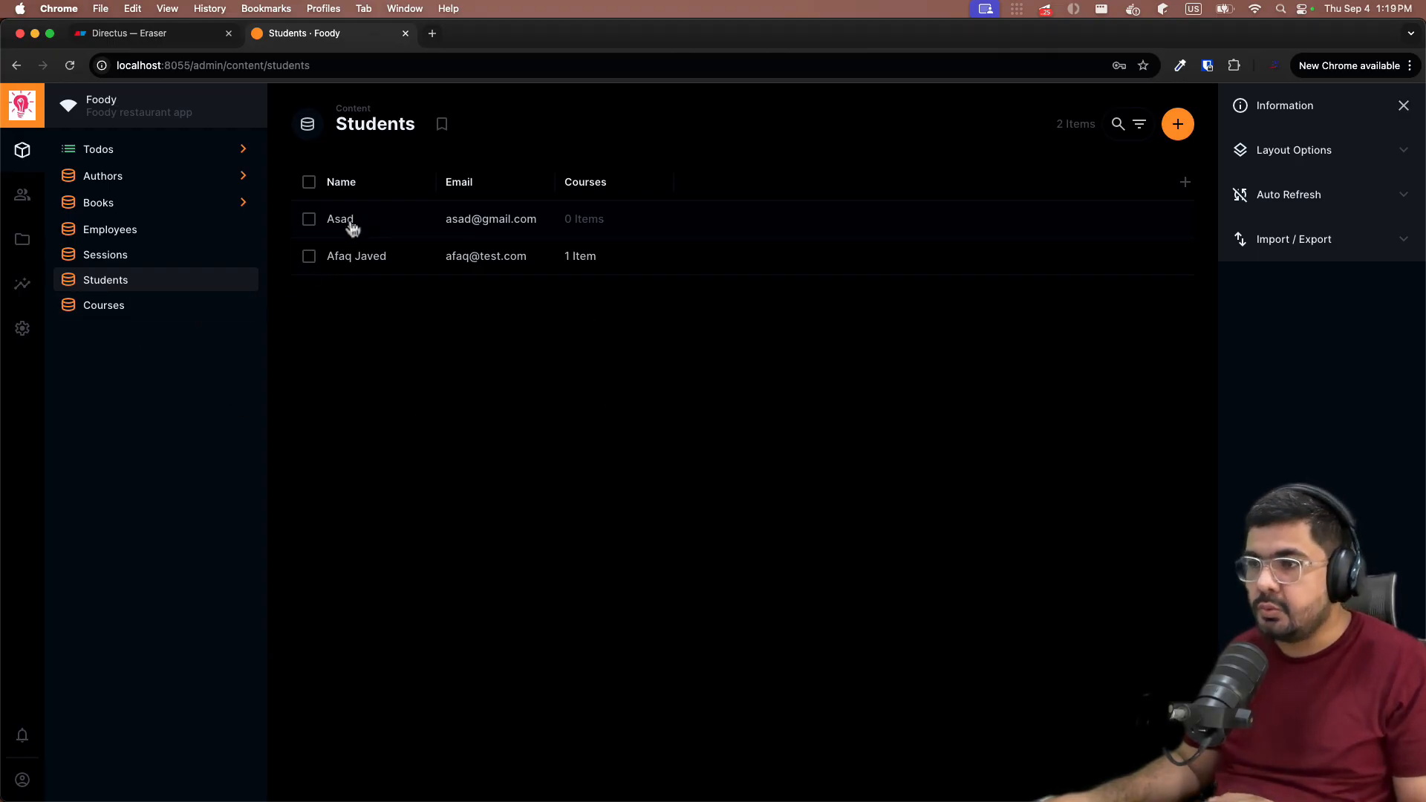
pyautogui.click(108, 306)
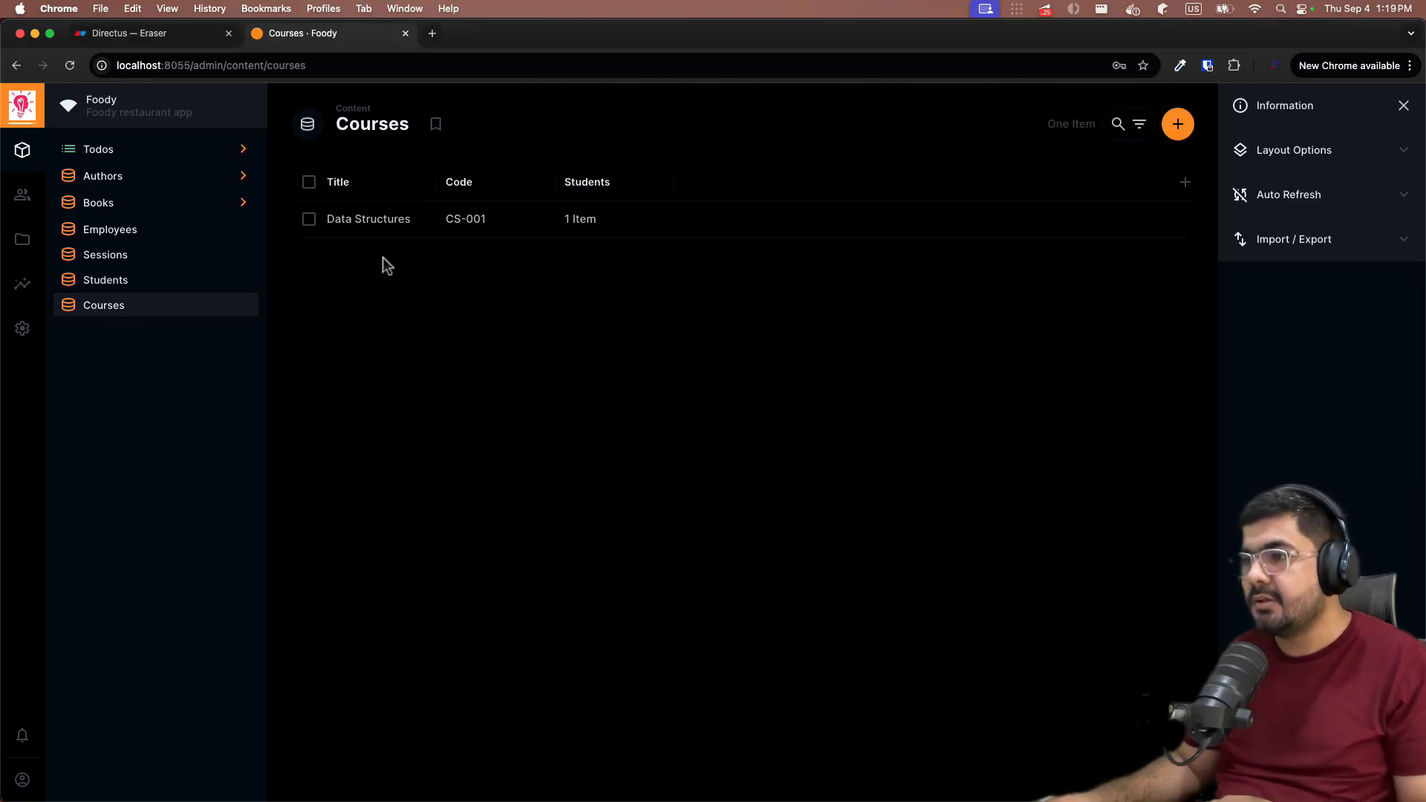
# - Open the Data Structures course for editing
pyautogui.click(310, 220)
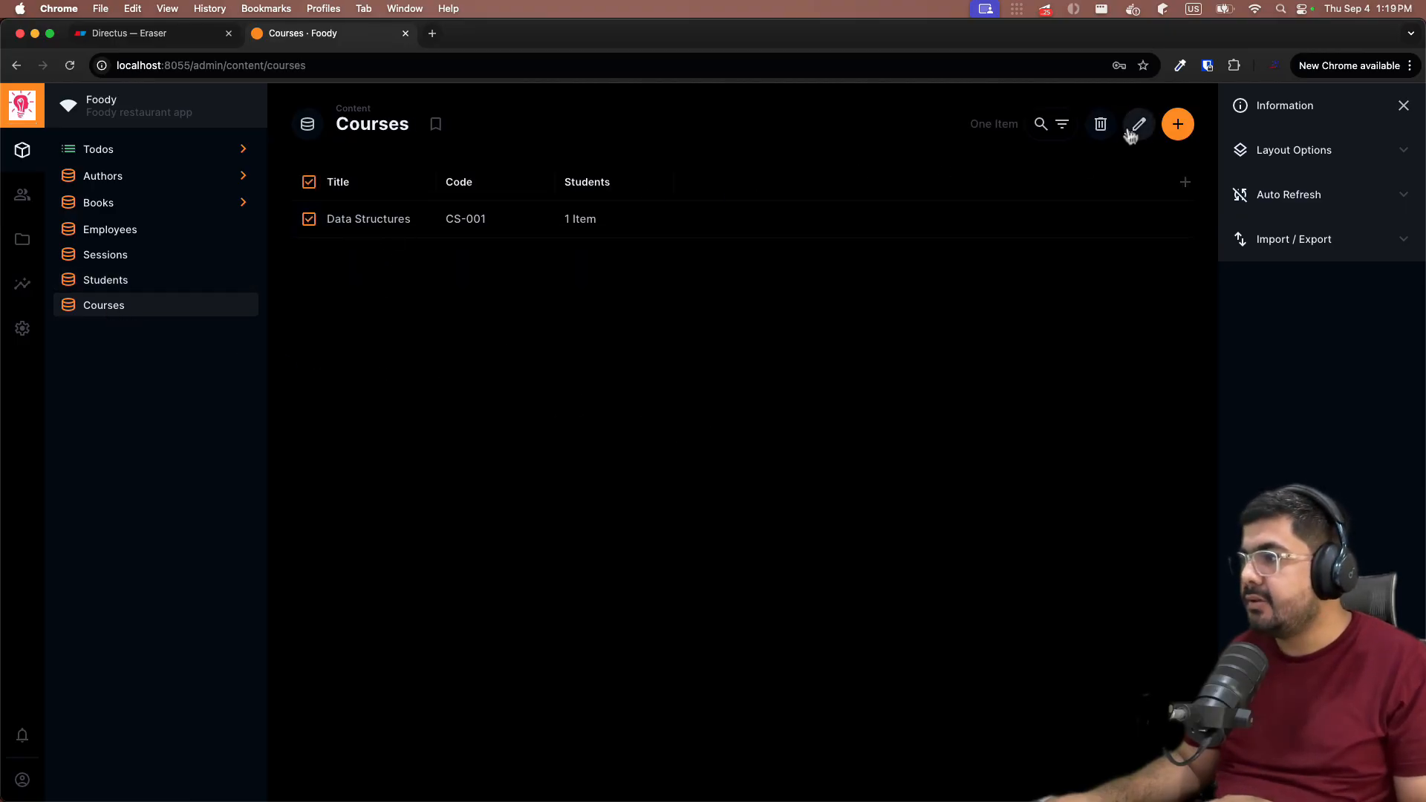
pyautogui.click(1137, 125)
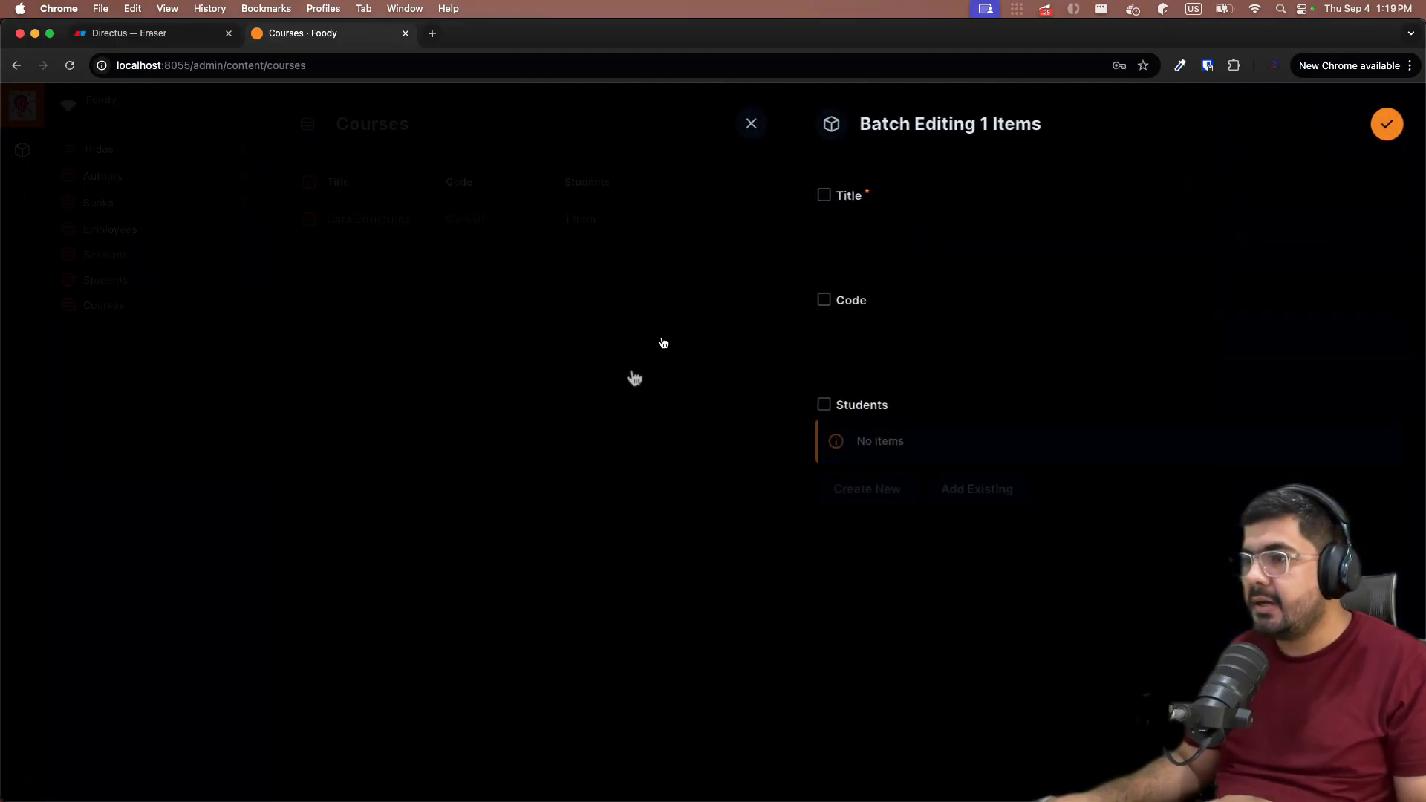
pyautogui.click(750, 123)
pyautogui.click(309, 217)
pyautogui.click(349, 225)
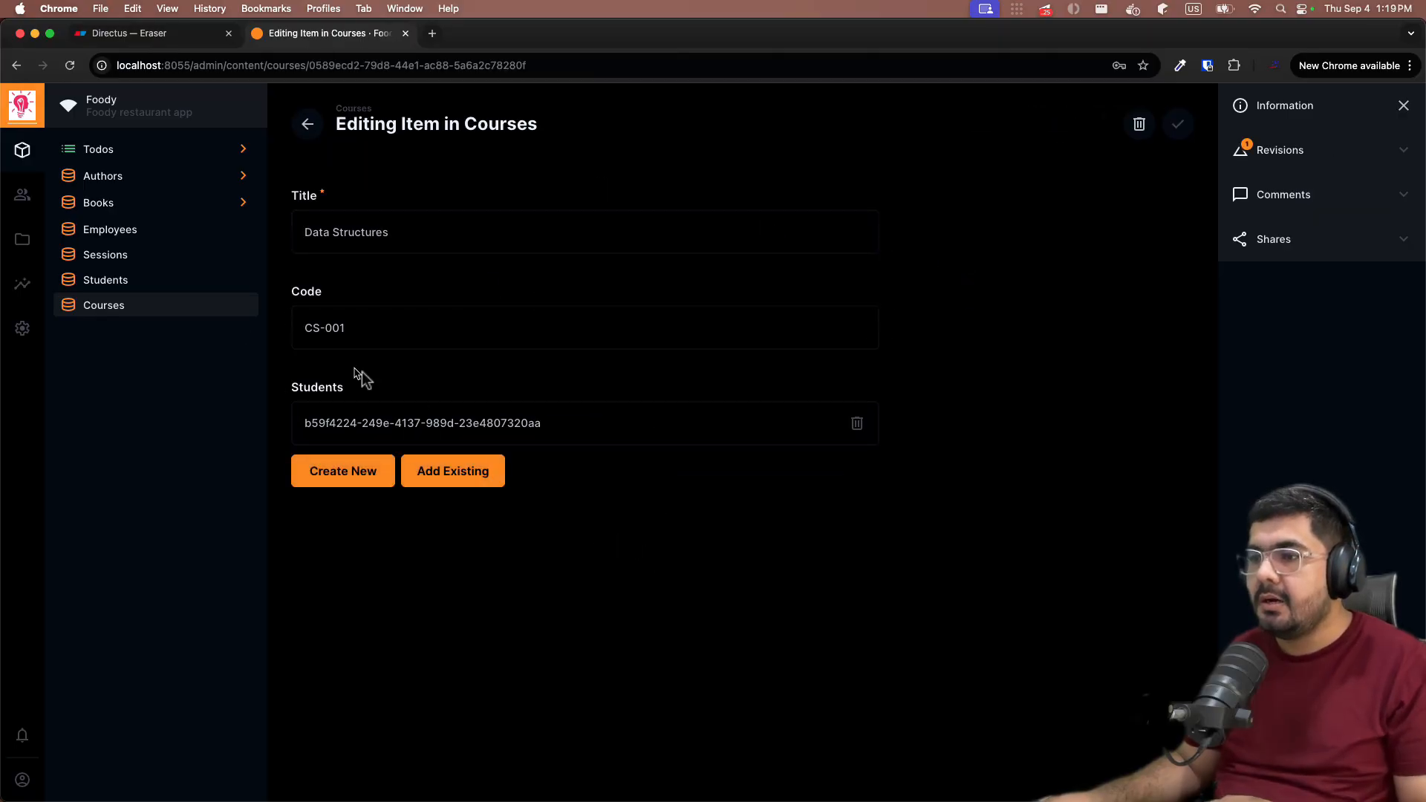
# - Link the second student to the Data Structures course, save it, and view the Students list
pyautogui.click(474, 478)
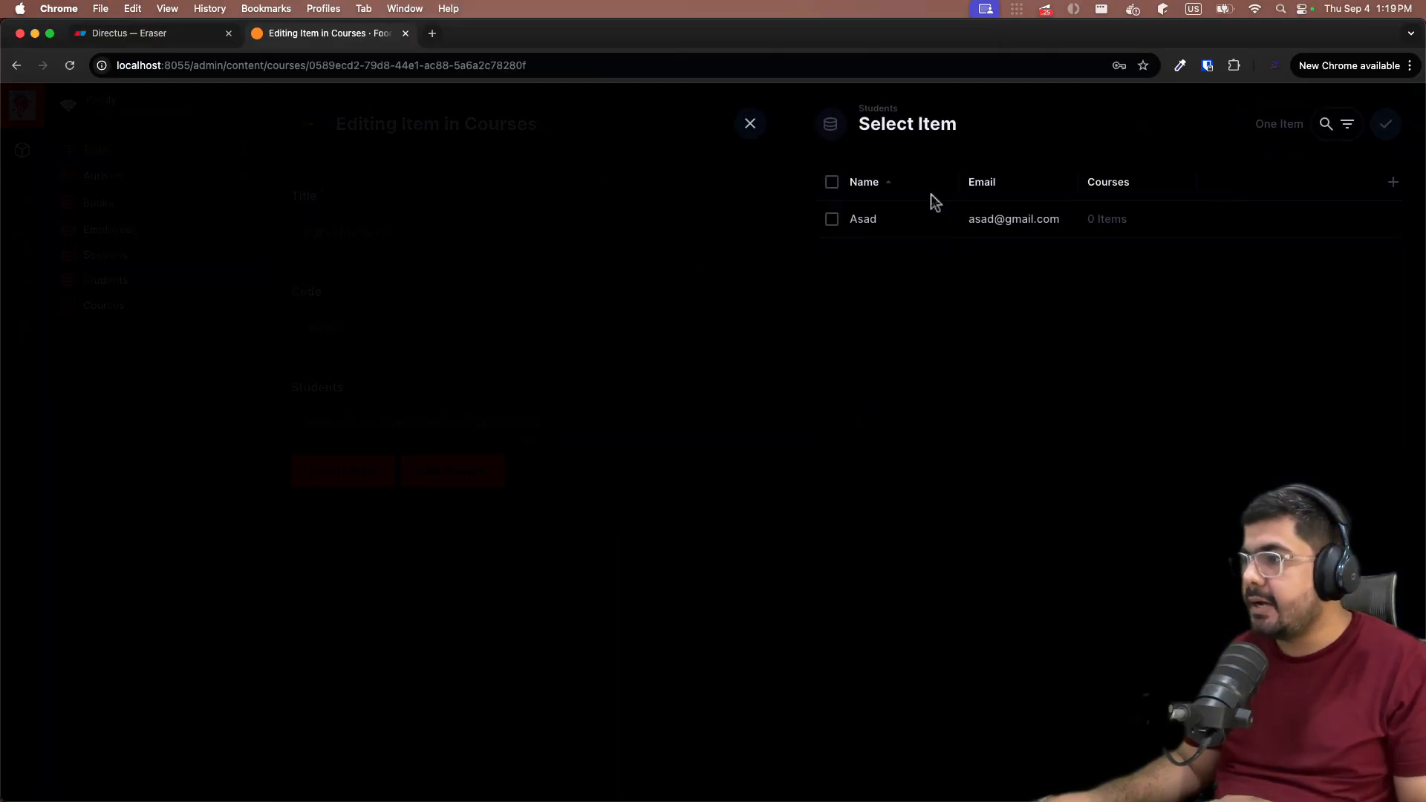
pyautogui.click(832, 220)
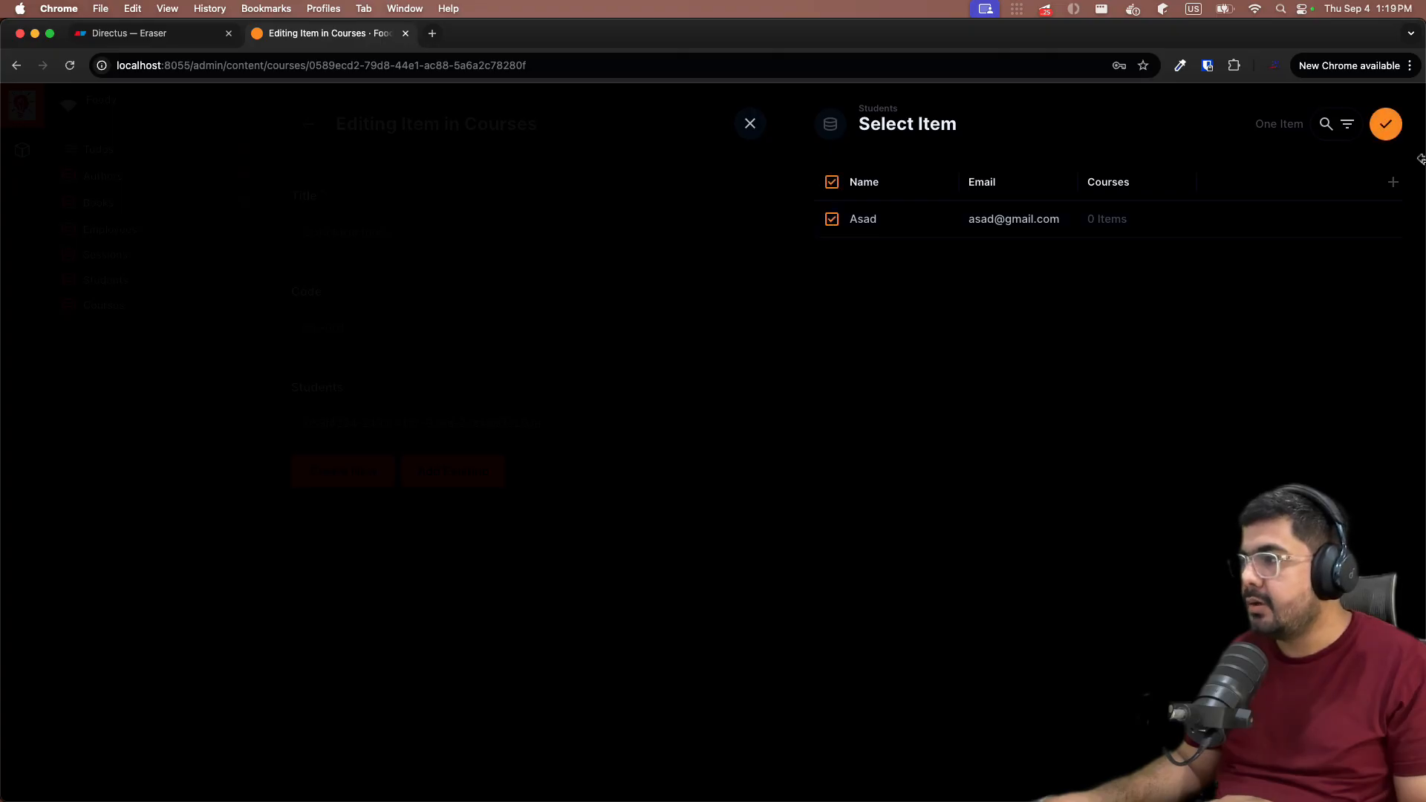
pyautogui.click(1385, 124)
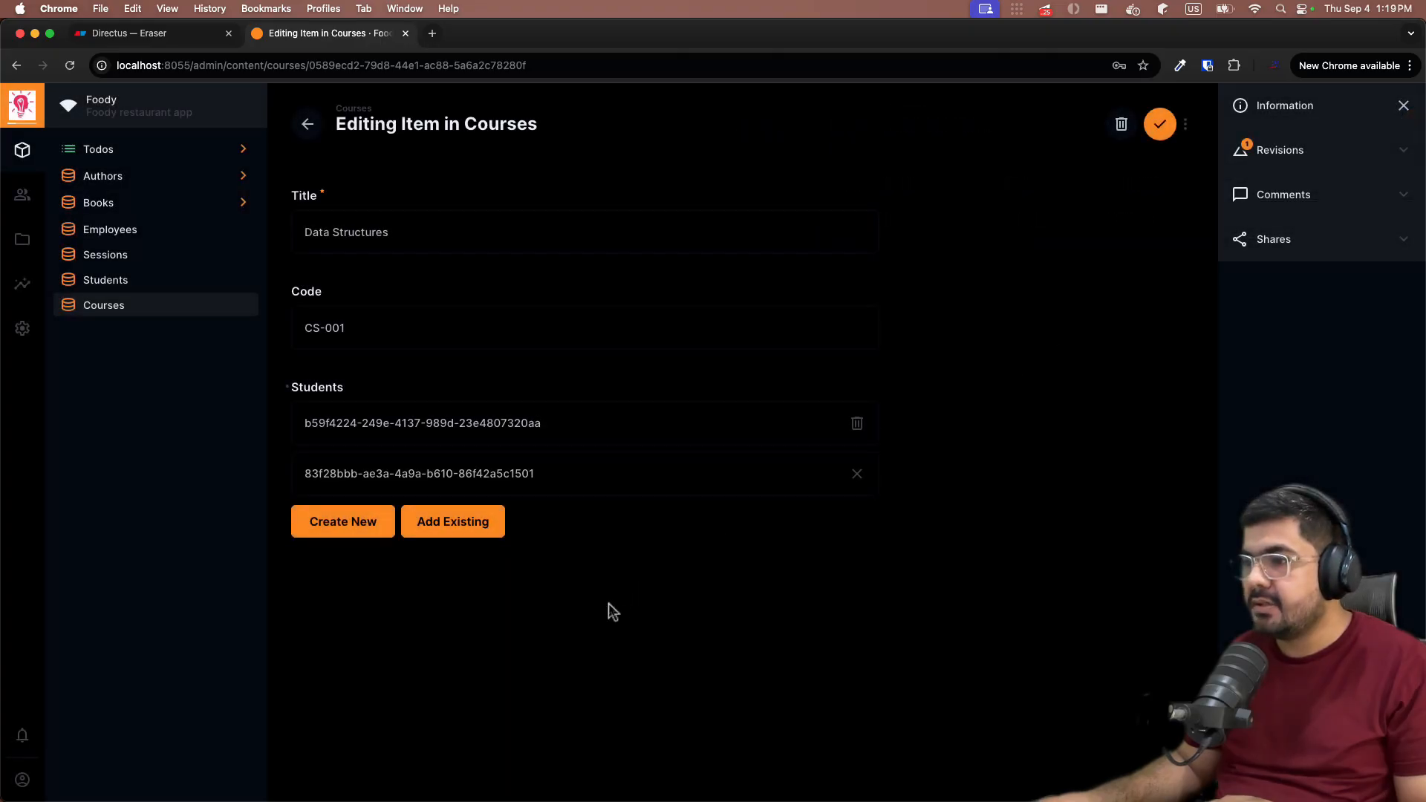
pyautogui.click(1157, 138)
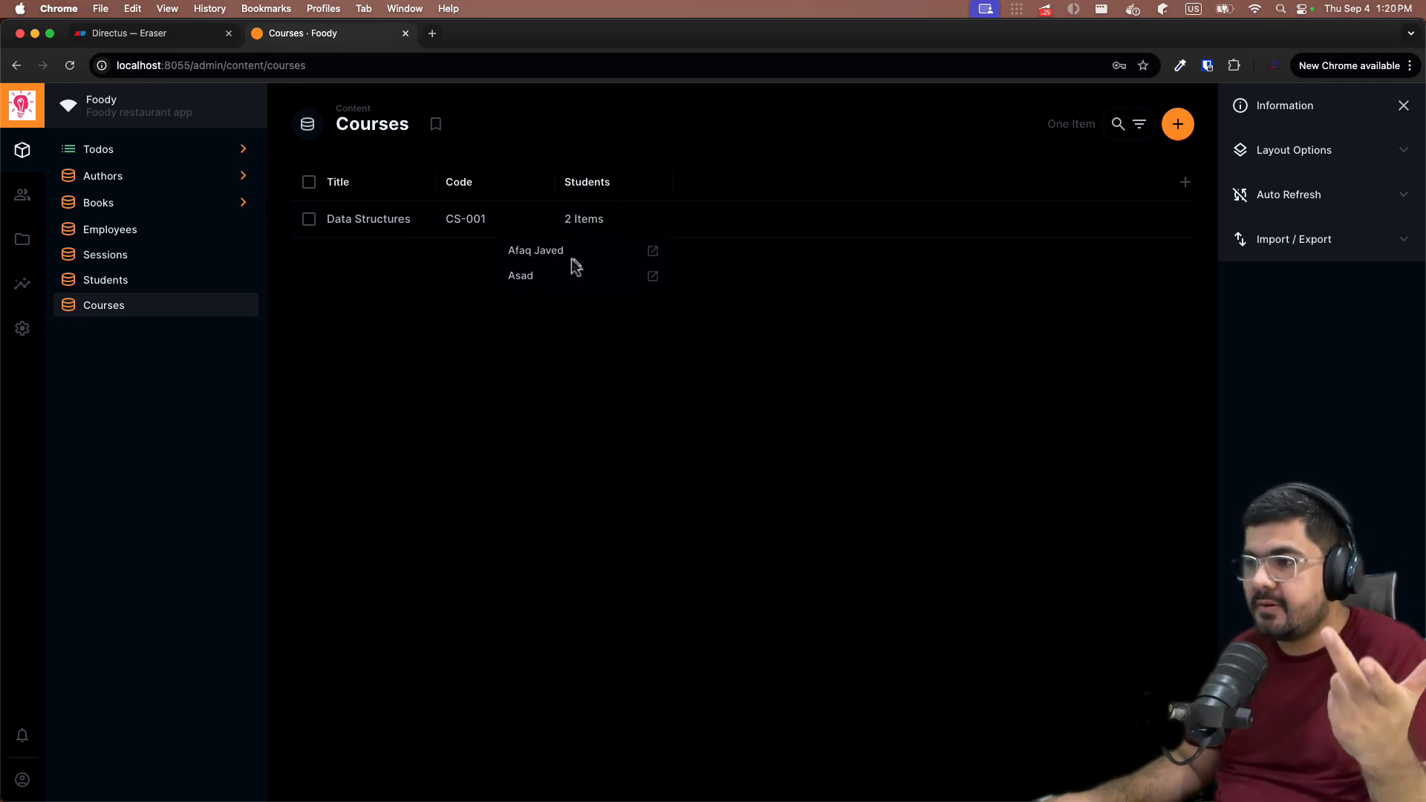
pyautogui.click(124, 282)
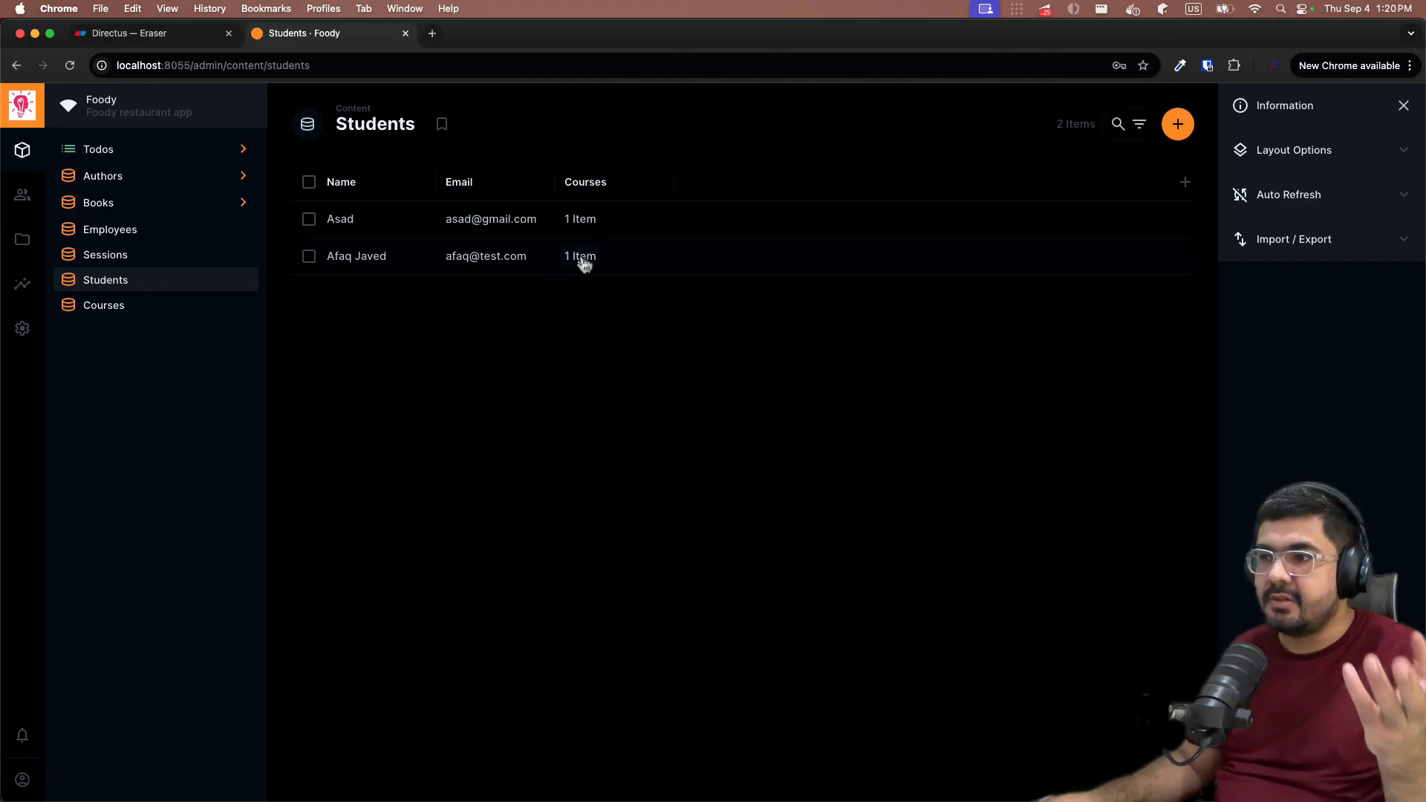
pyautogui.moveTo(589, 231)
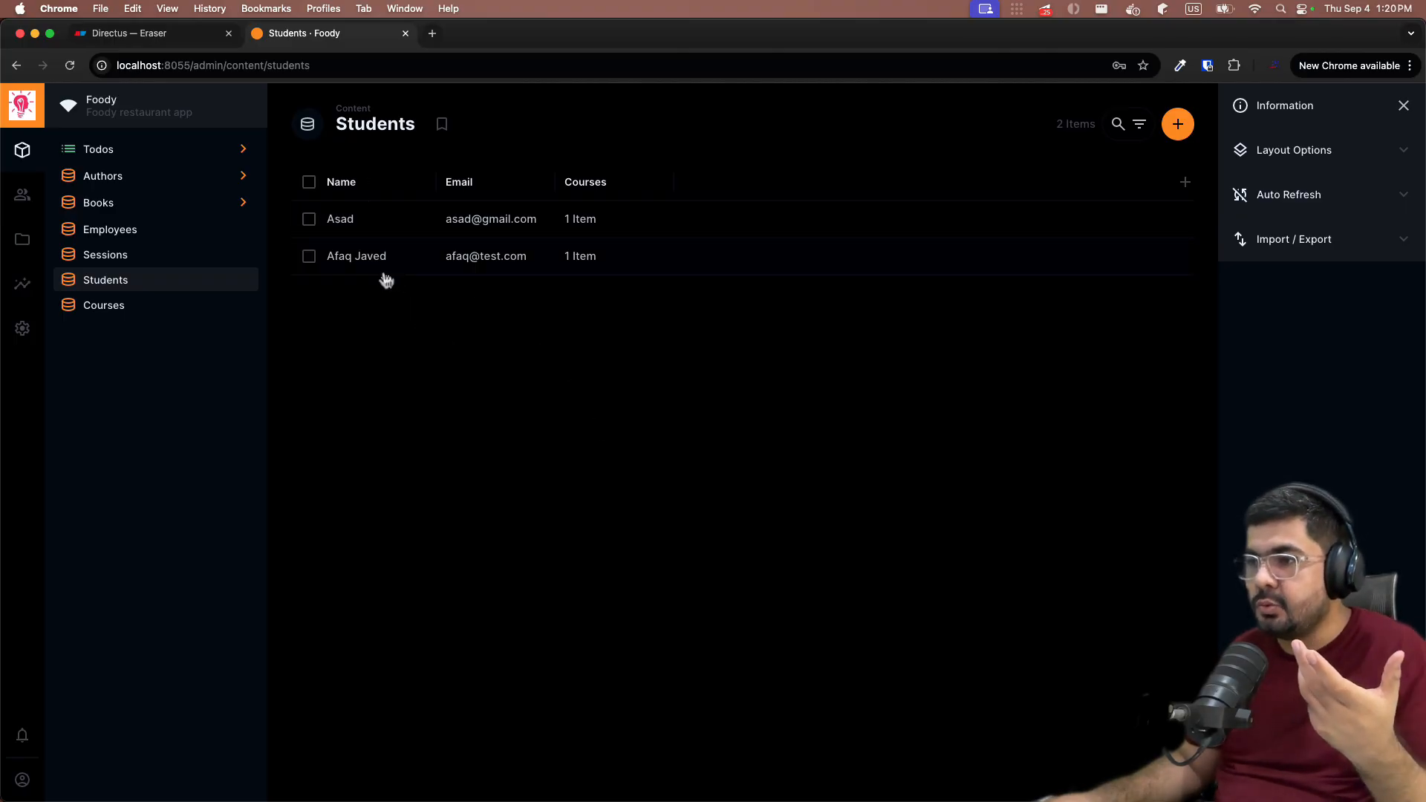
# - Add a new course titled 'Operating Systems' with code CS-002 and save it
pyautogui.click(100, 305)
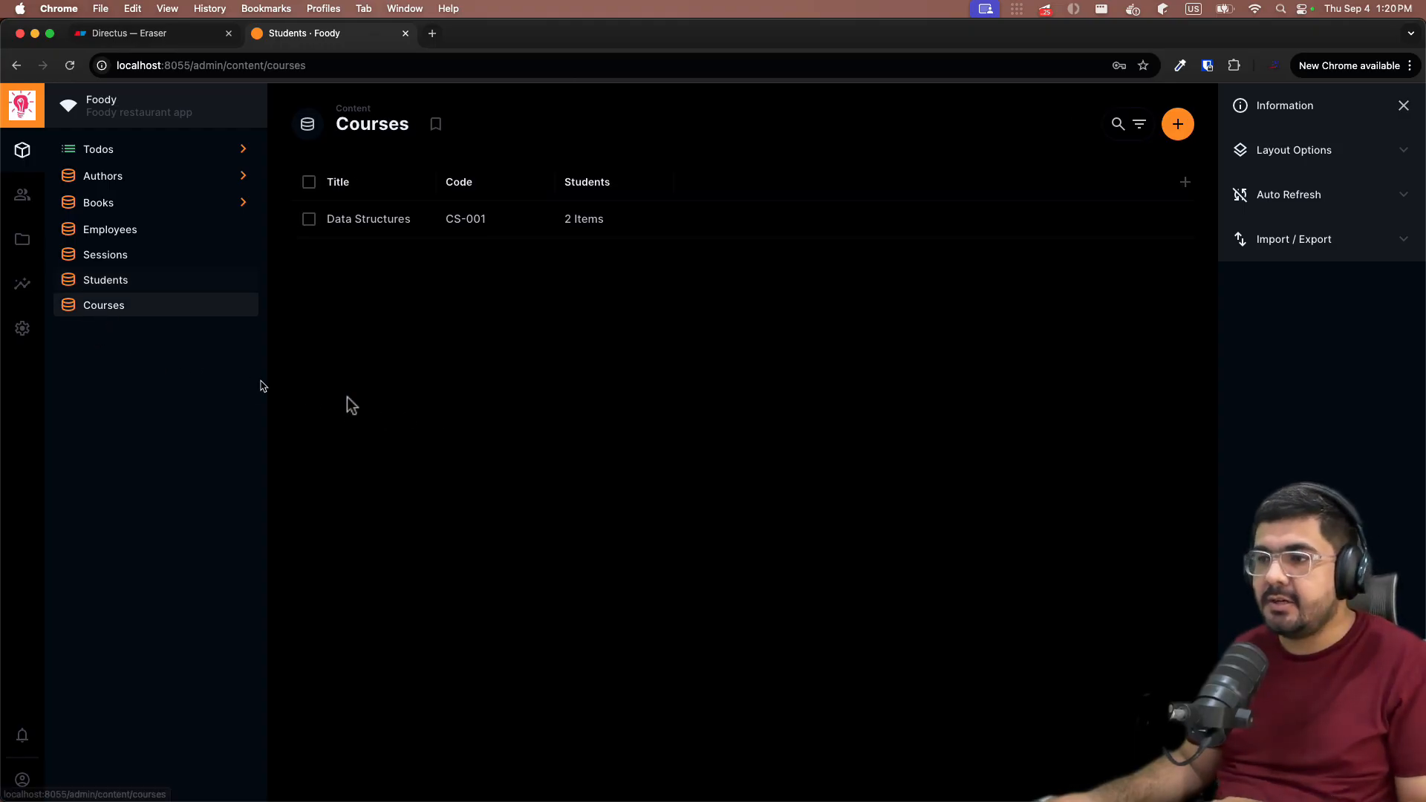
pyautogui.click(1178, 125)
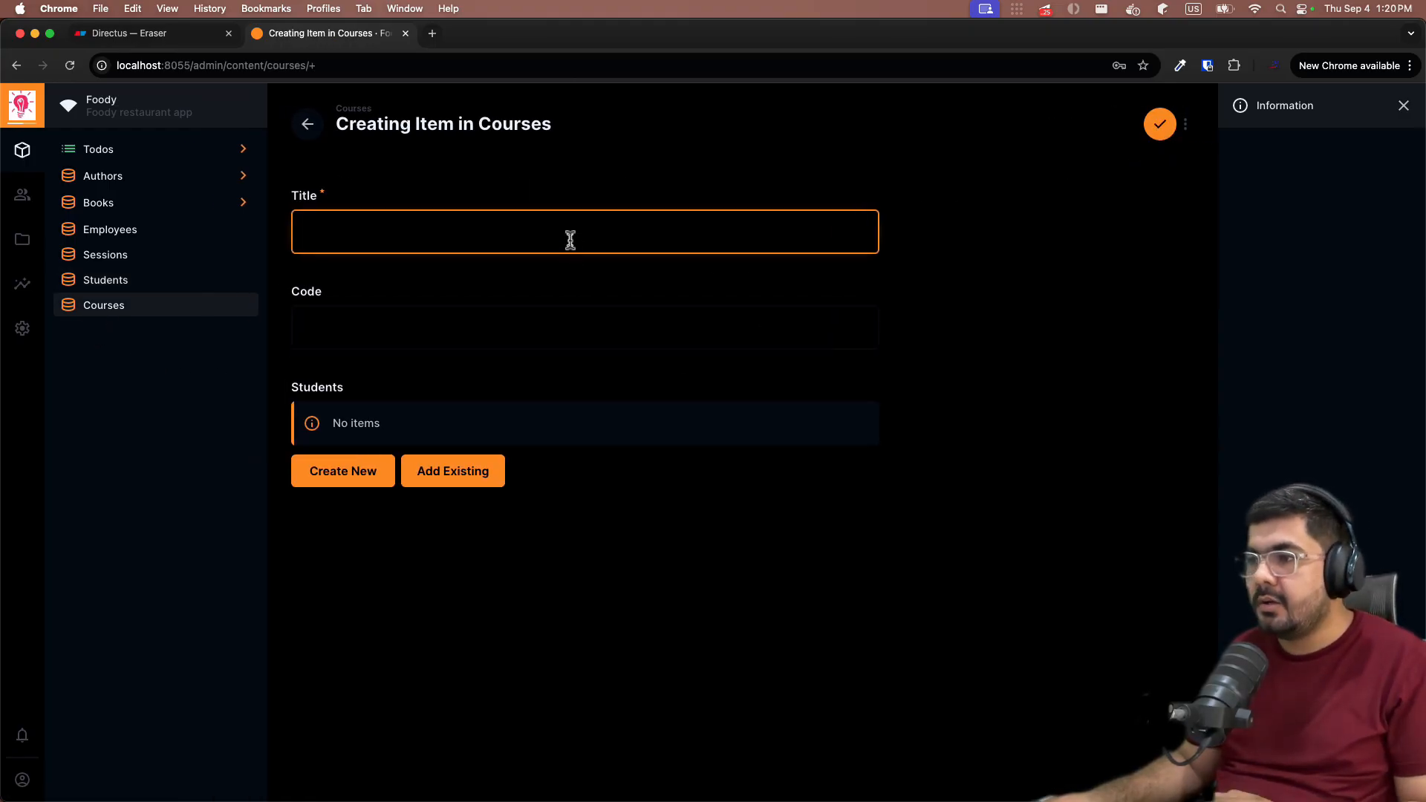
pyautogui.write('Sql')
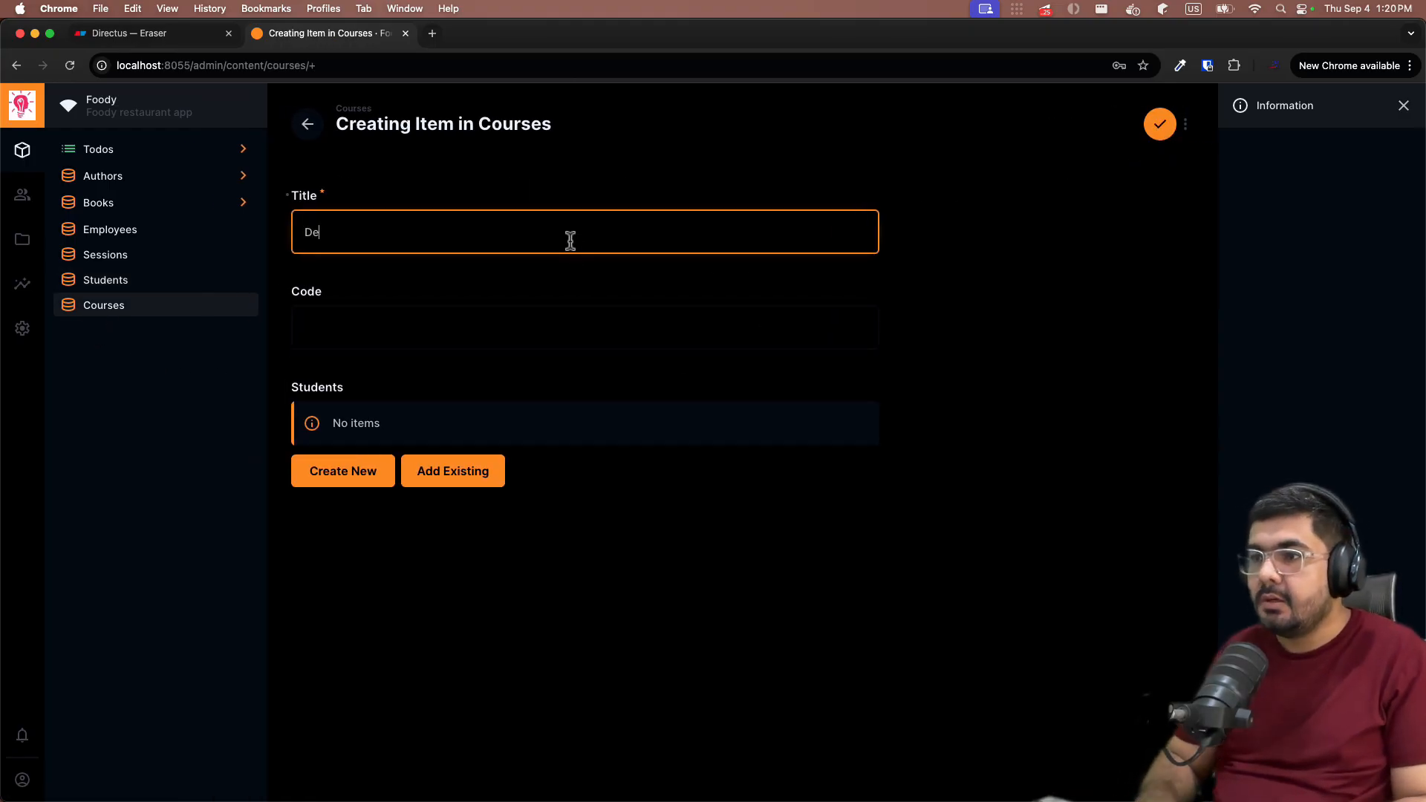
pyautogui.press('BackSpace')
pyautogui.press('BackSpace')
pyautogui.press('BackSpace')
pyautogui.write('Operatio')
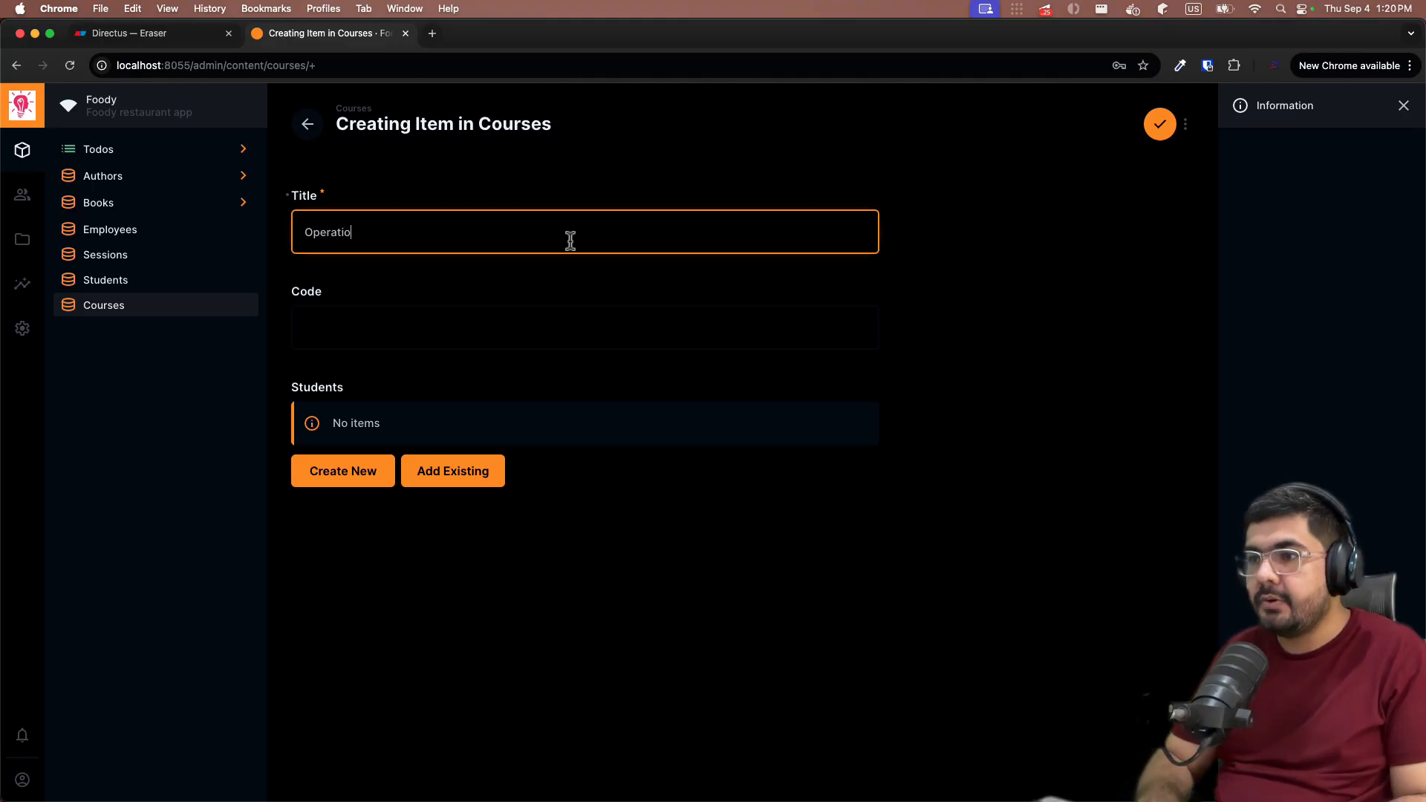
pyautogui.write('n')
pyautogui.press('BackSpace')
pyautogui.press('BackSpace')
pyautogui.press('BackSpace')
pyautogui.write('ng Sys')
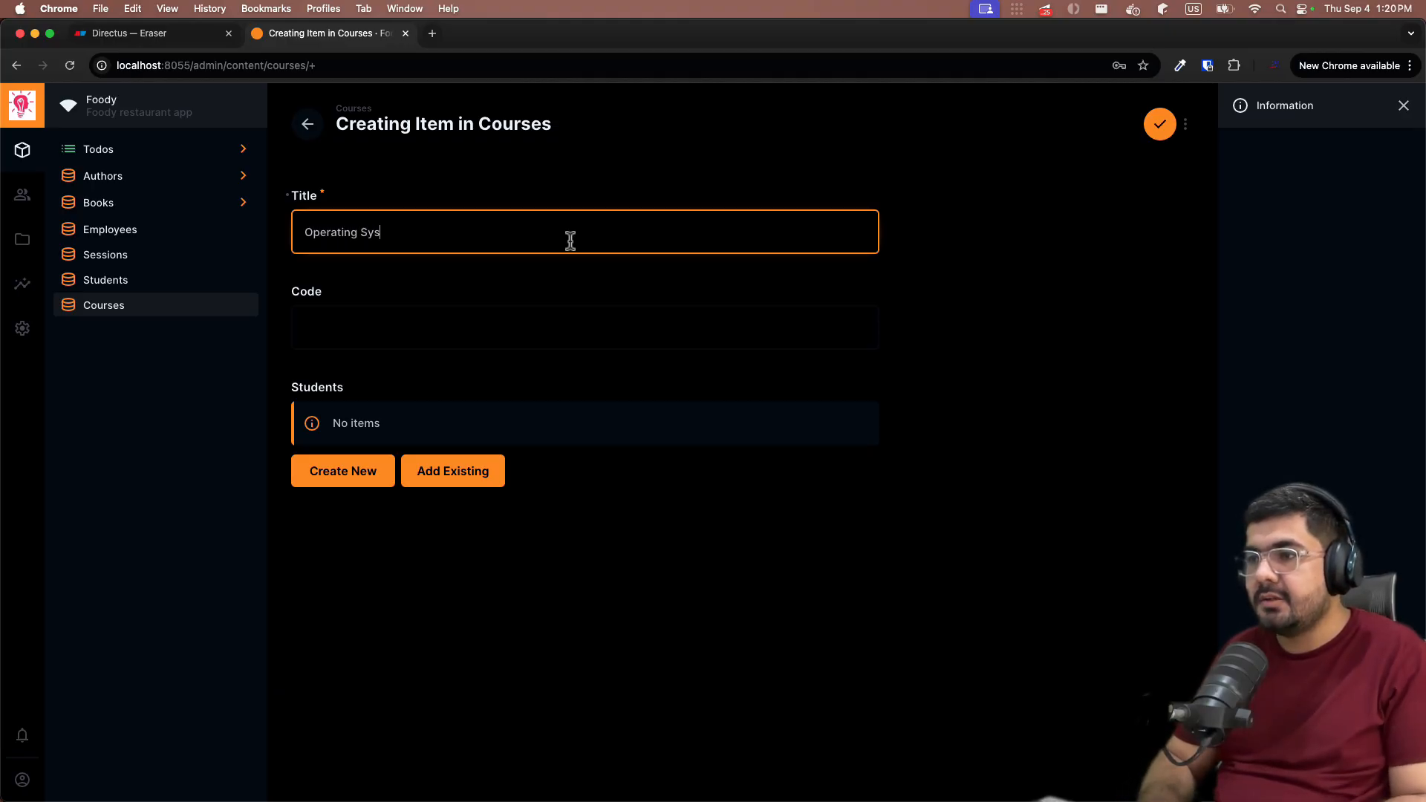
pyautogui.write('temc')
pyautogui.press('BackSpace')
pyautogui.write('s')
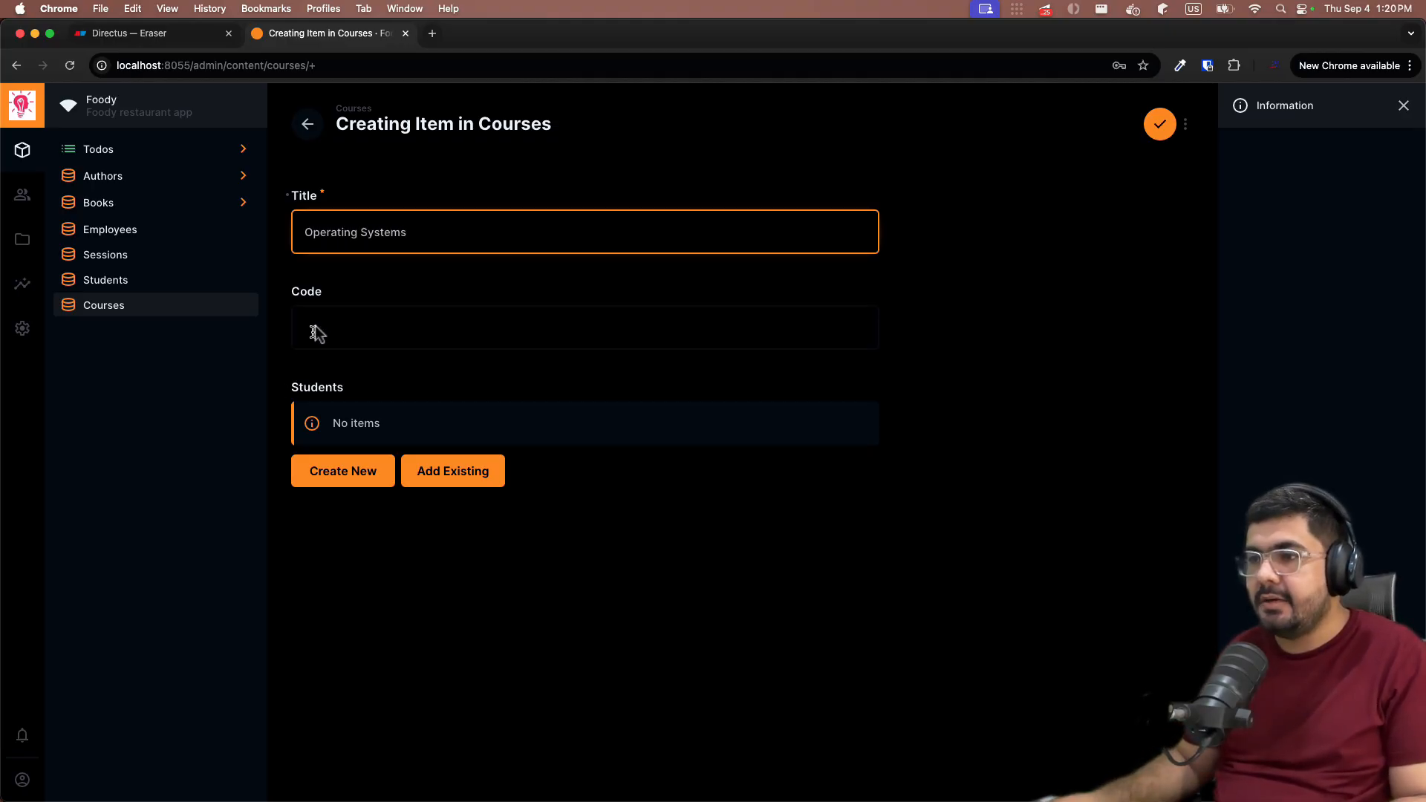
pyautogui.click(323, 320)
pyautogui.write('CS-002')
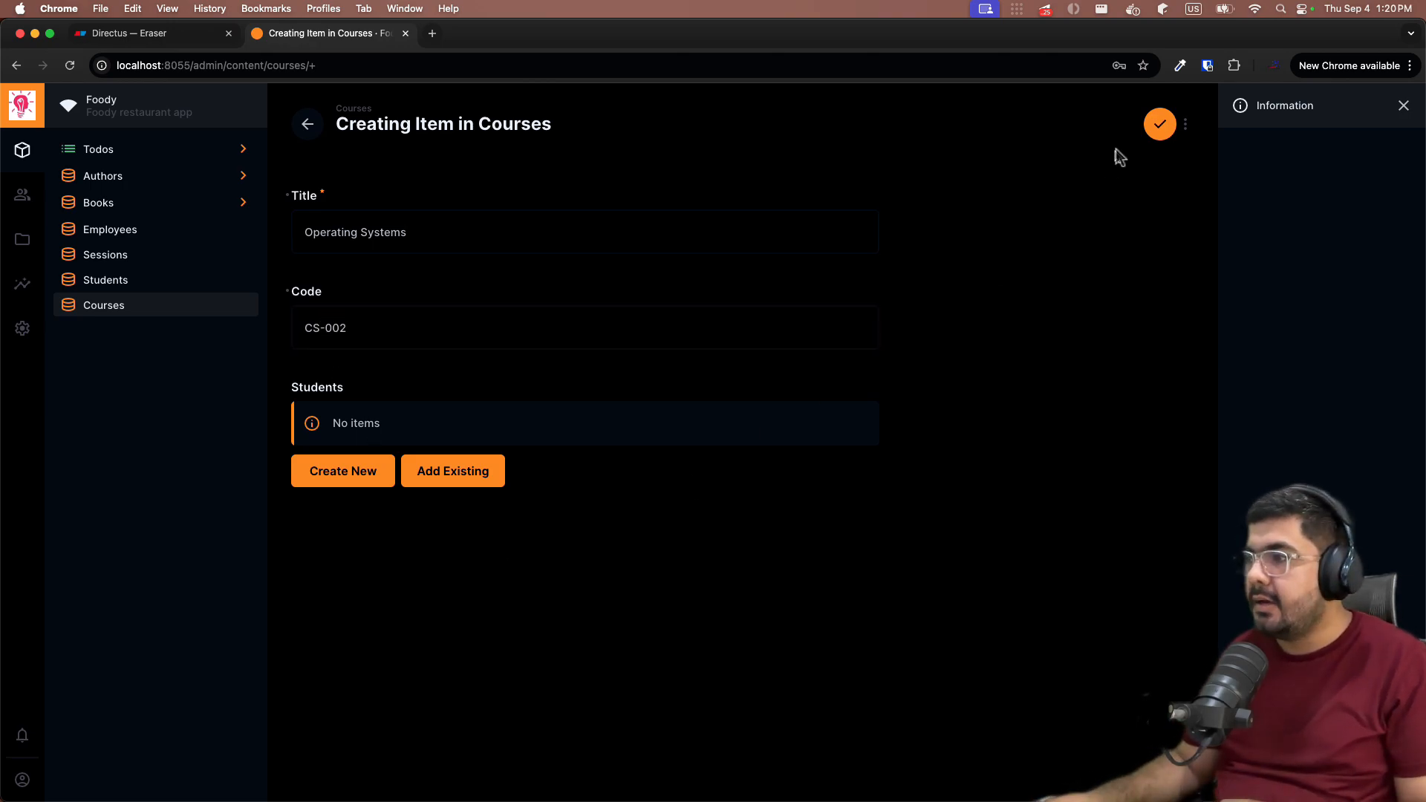
pyautogui.click(1159, 124)
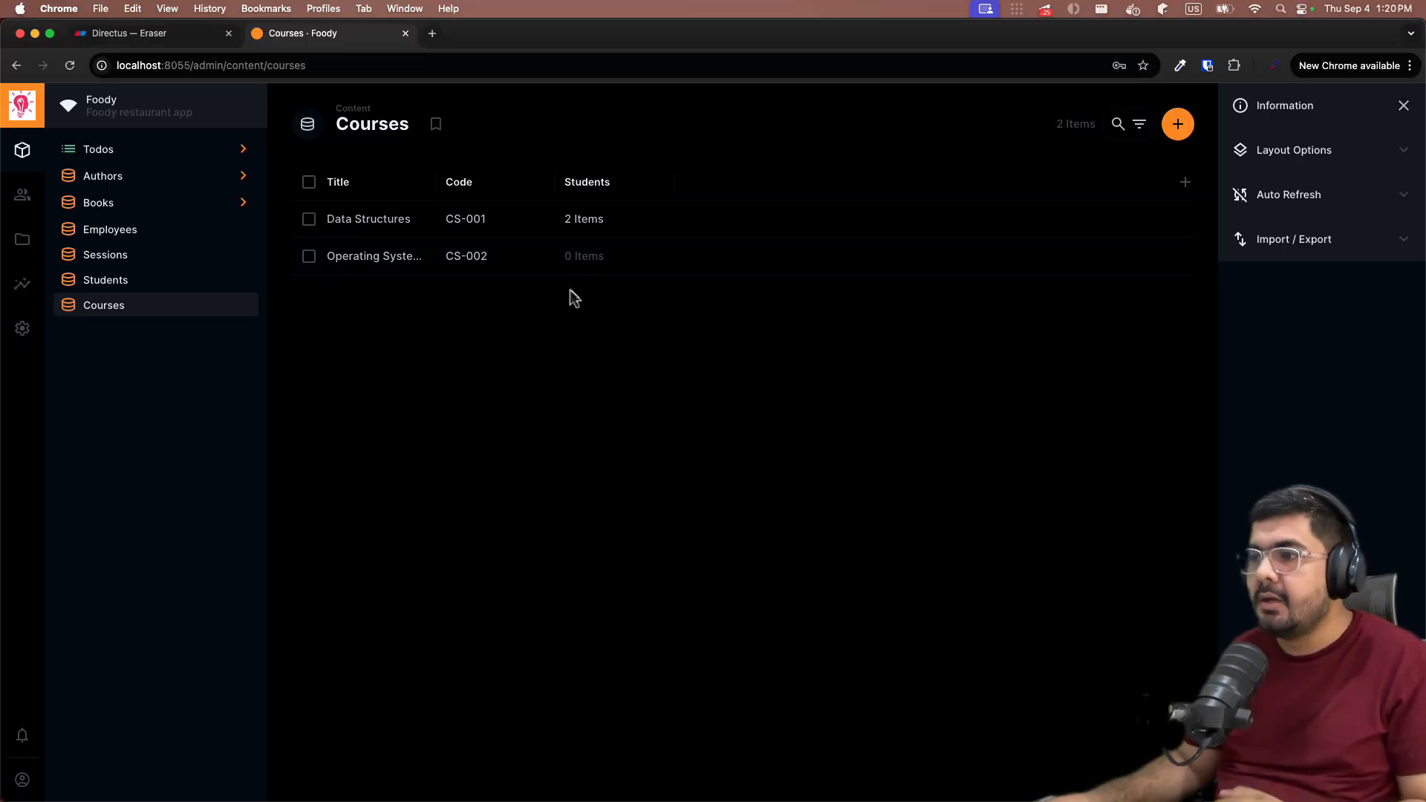
# - Link the existing Operating Systems course to Asad's student record and save
pyautogui.click(85, 282)
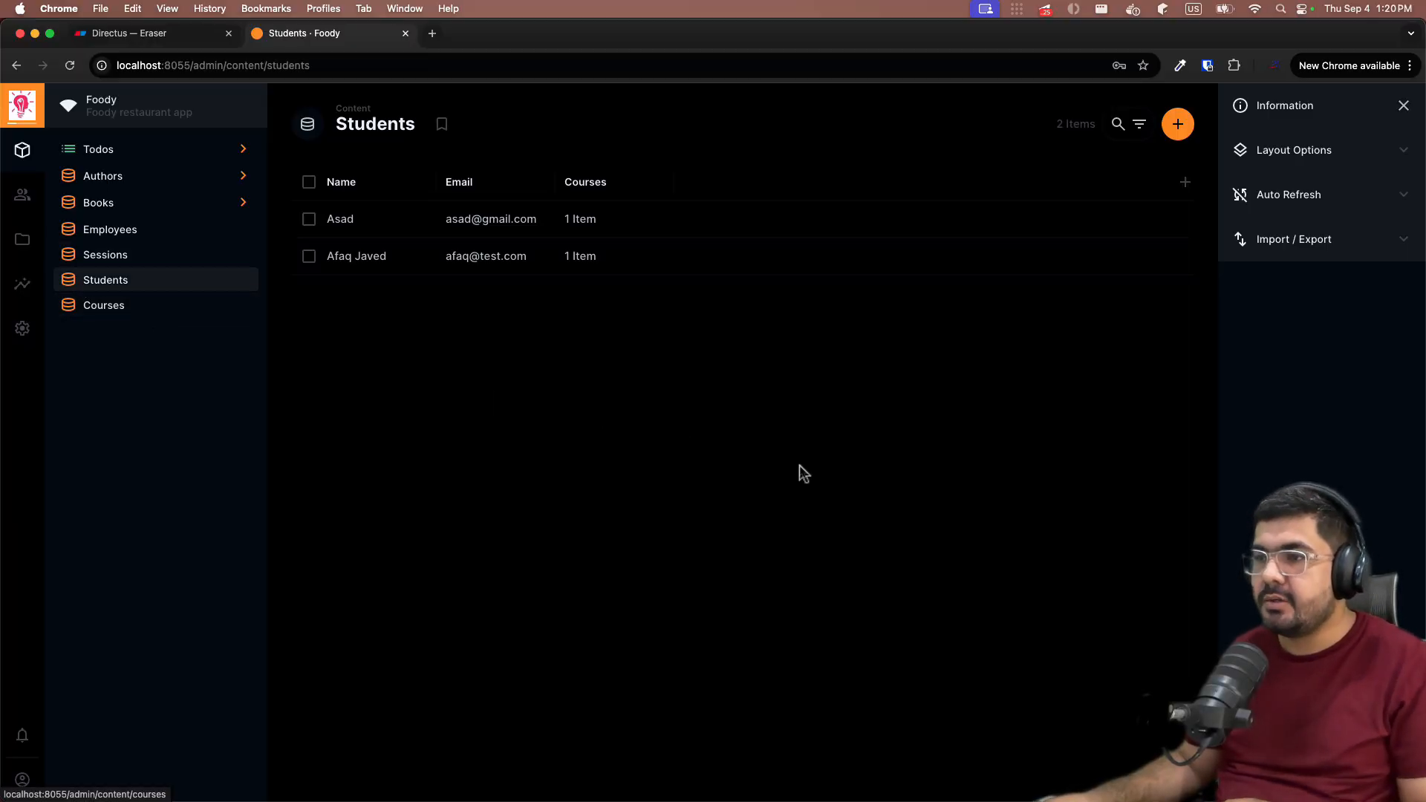
pyautogui.click(348, 223)
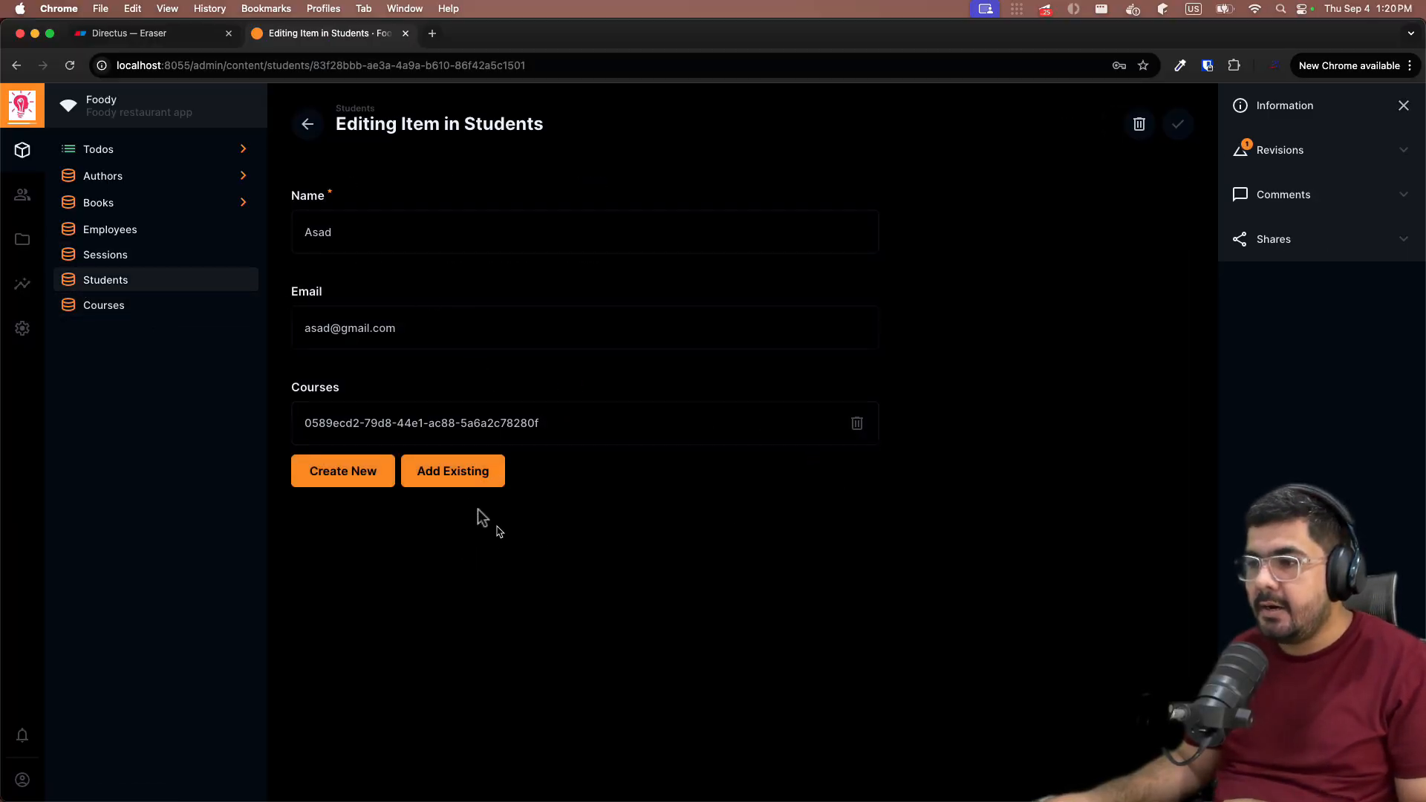
pyautogui.click(453, 475)
pyautogui.click(832, 223)
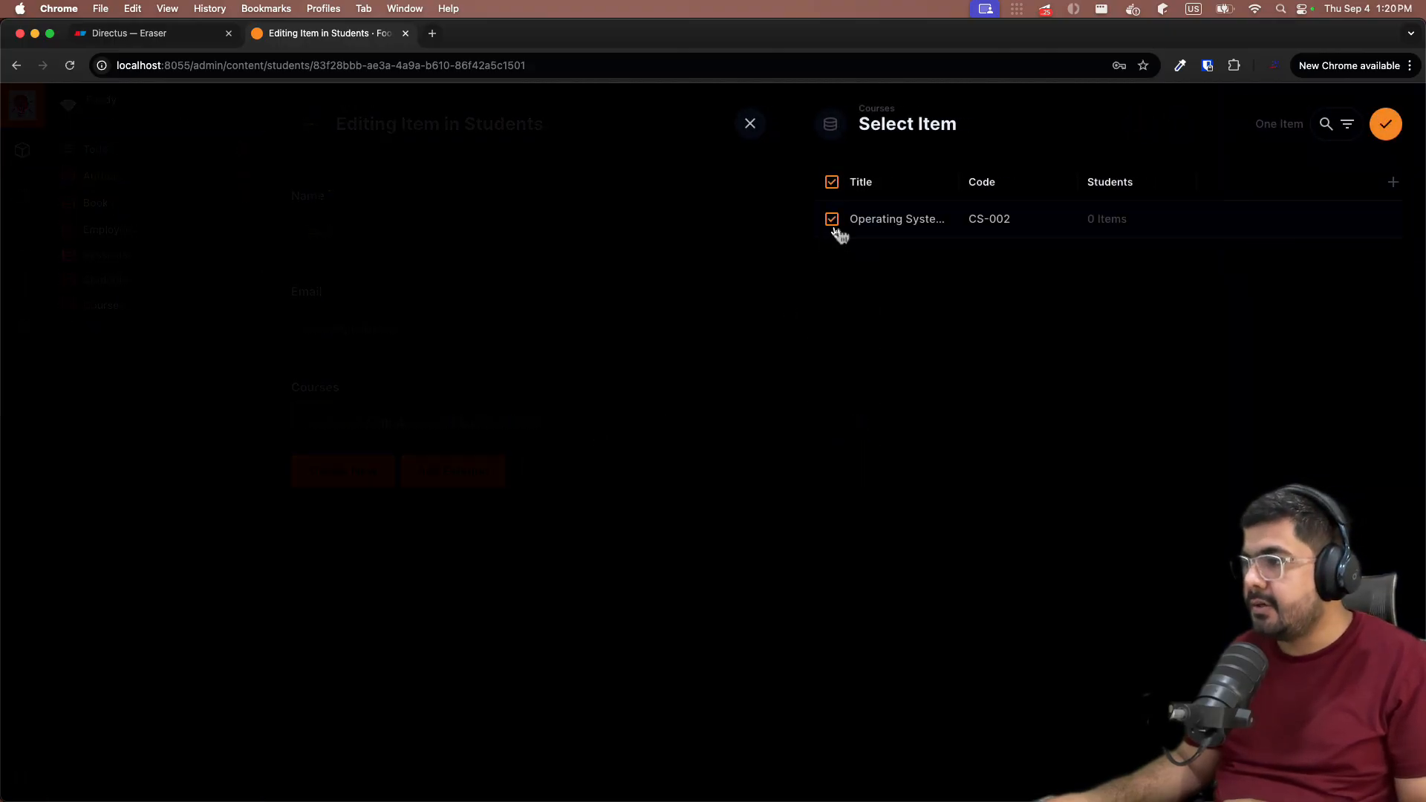
pyautogui.click(1384, 124)
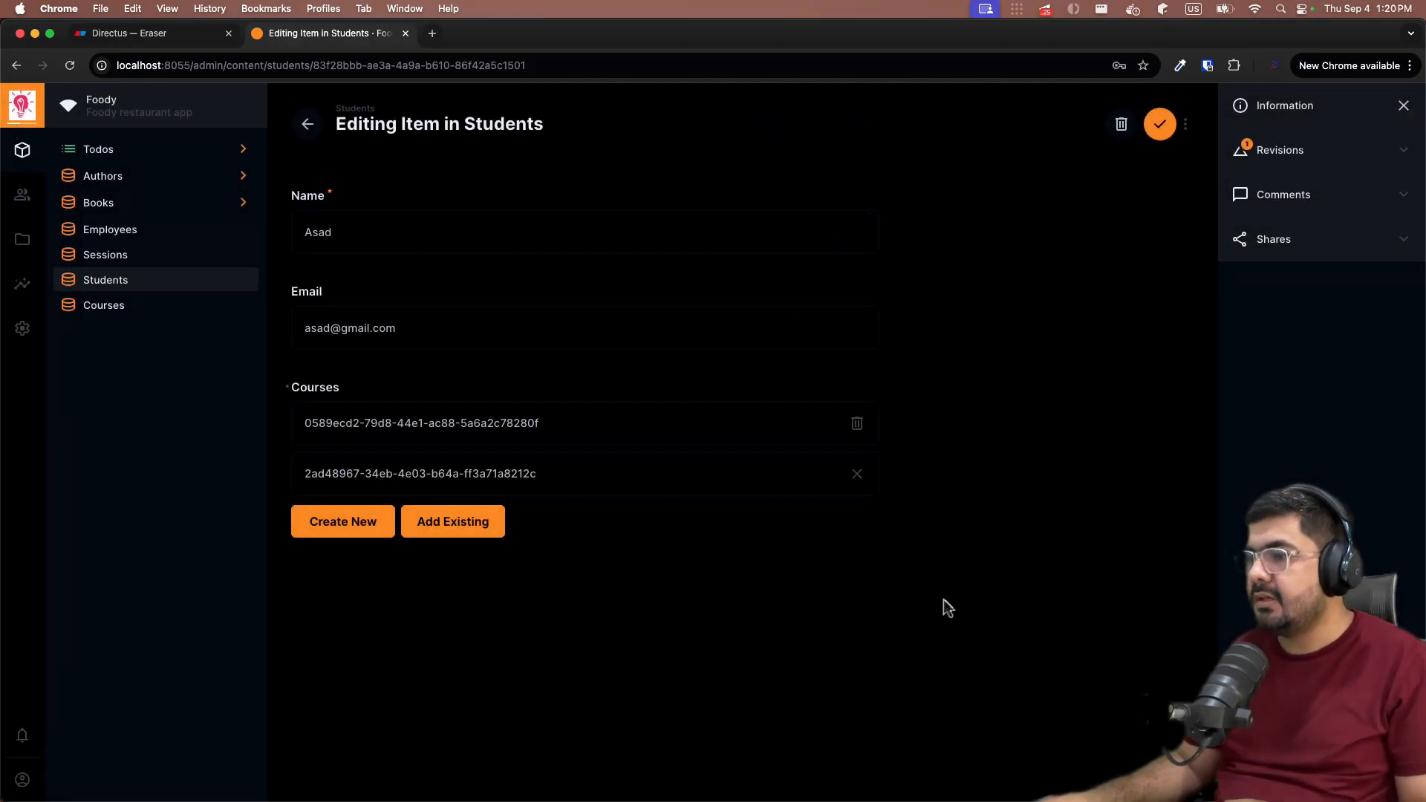
pyautogui.click(1153, 132)
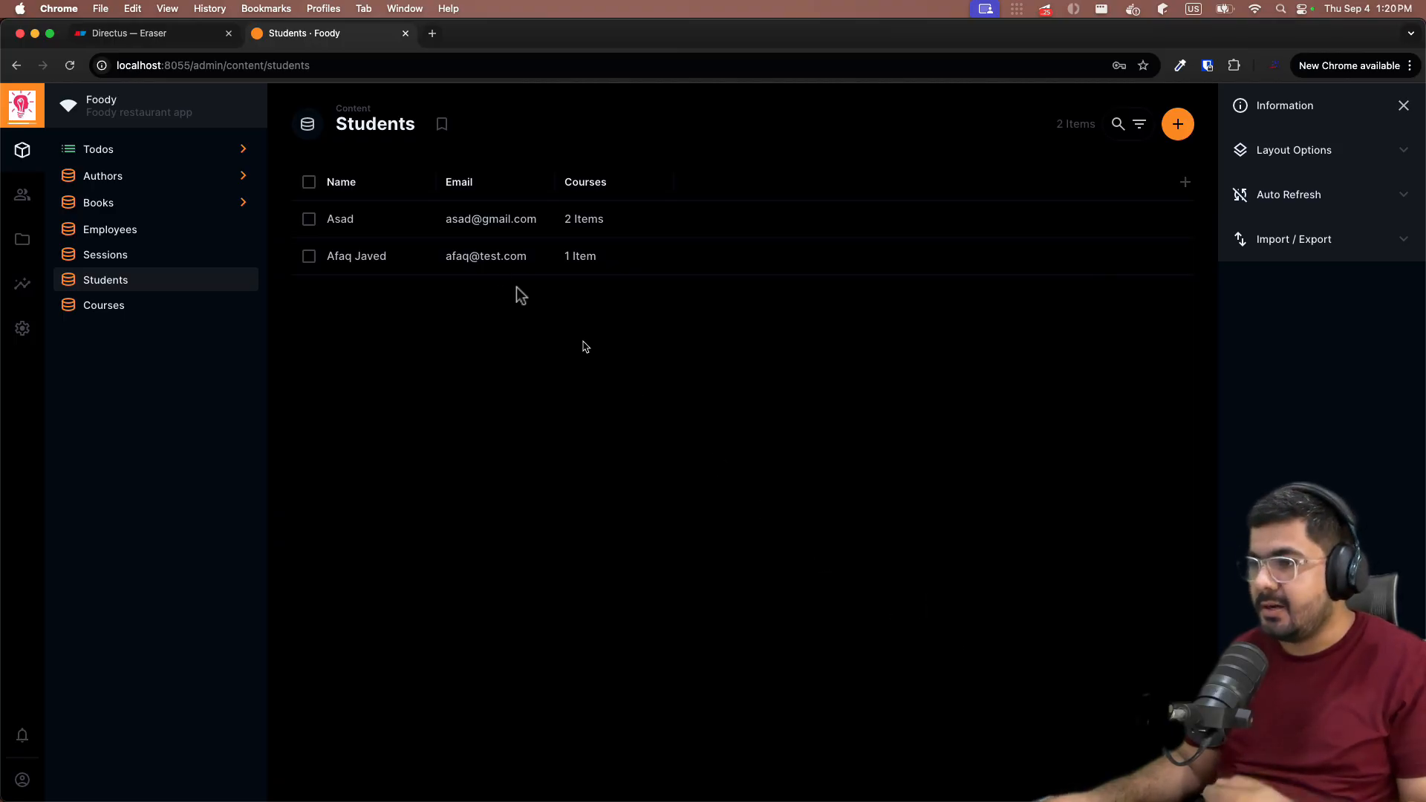
# - Review Asad's two linked courses, then check Operating Systems shows 1 student in Courses
pyautogui.click(581, 227)
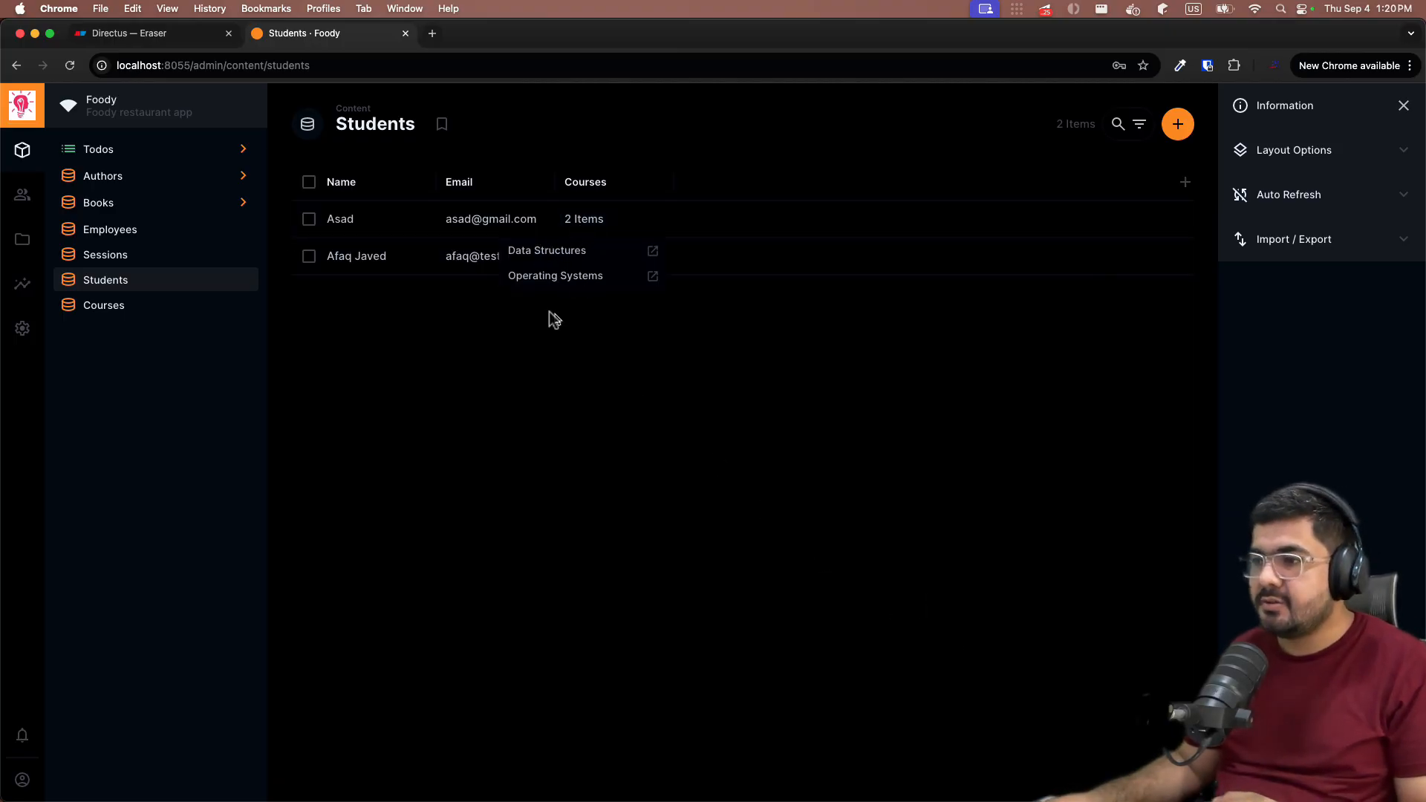
pyautogui.click(688, 409)
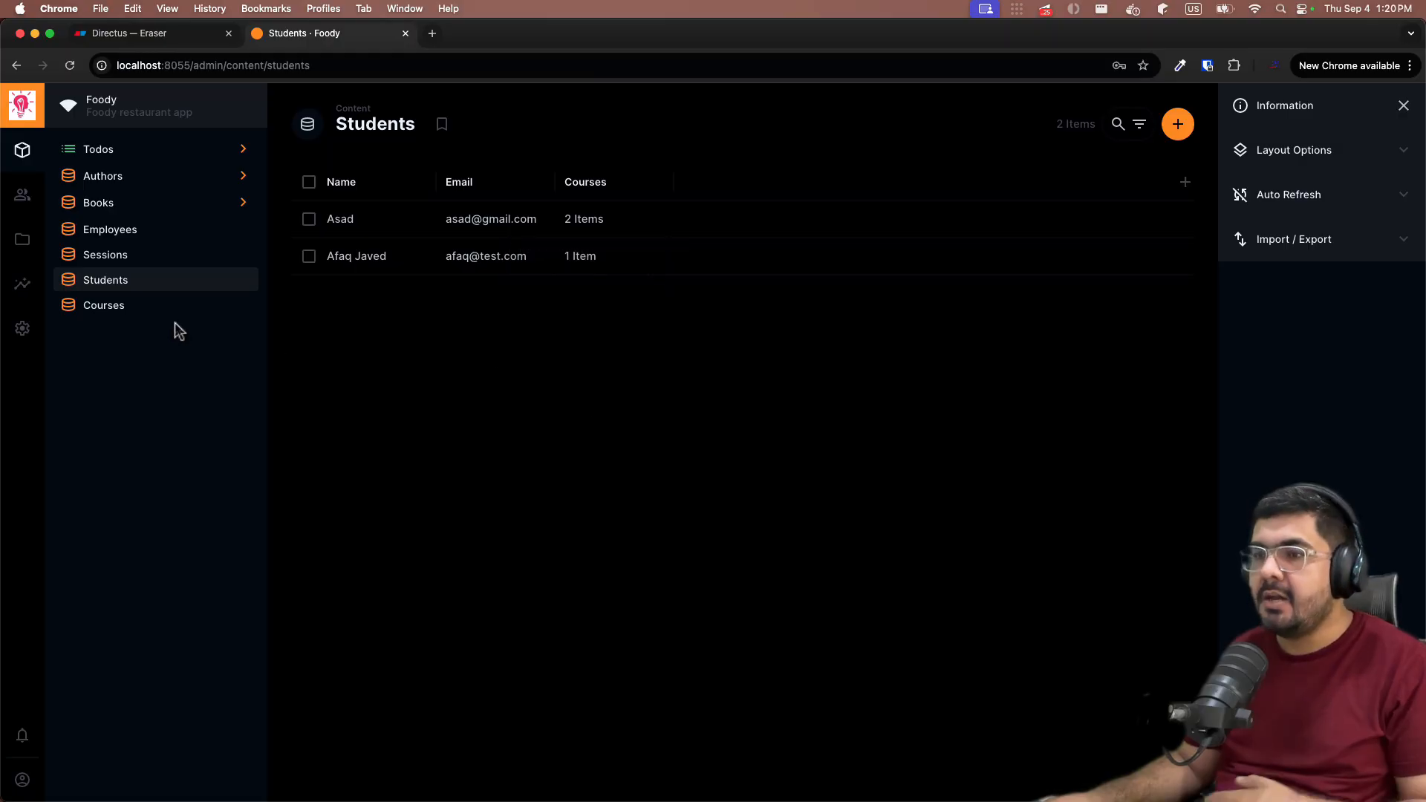
pyautogui.click(110, 309)
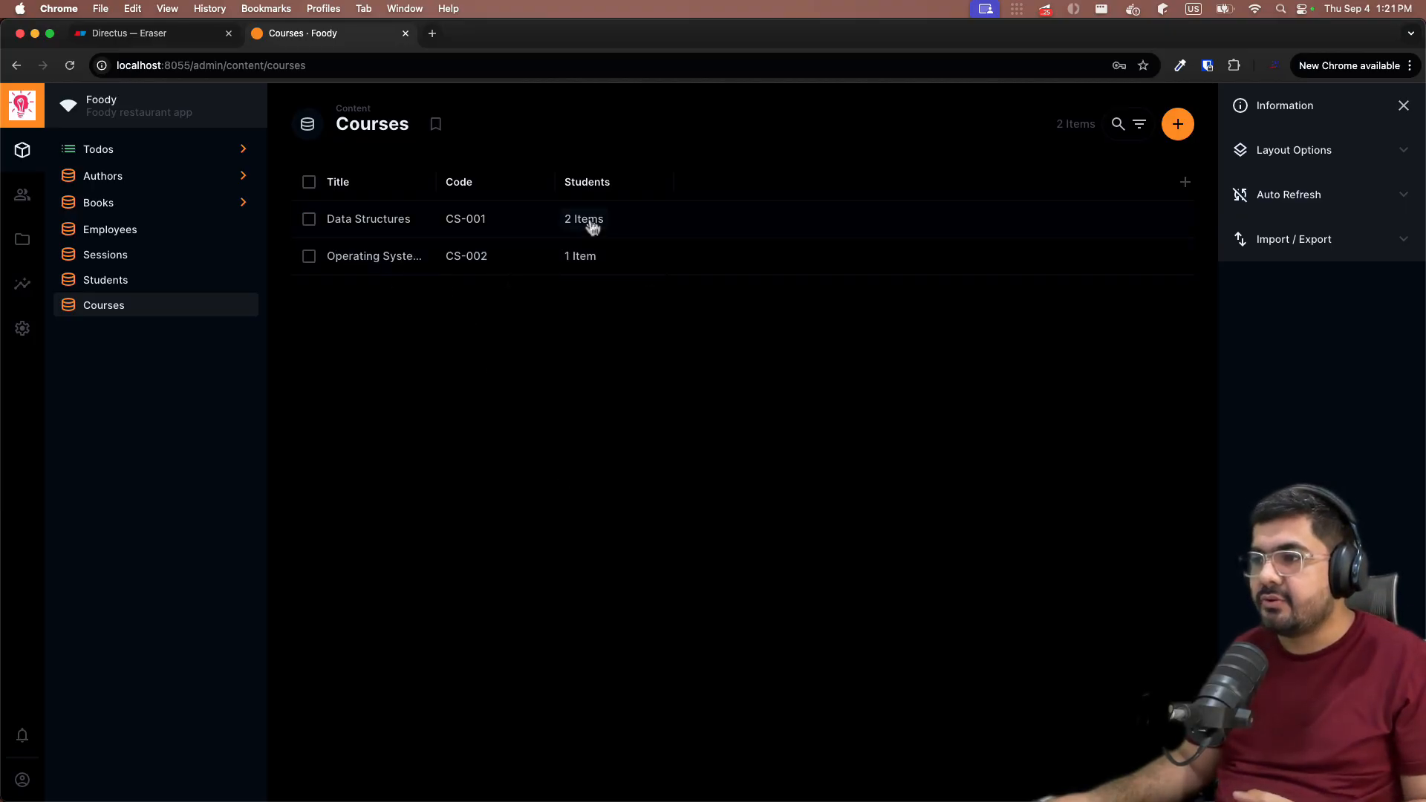
pyautogui.moveTo(592, 225)
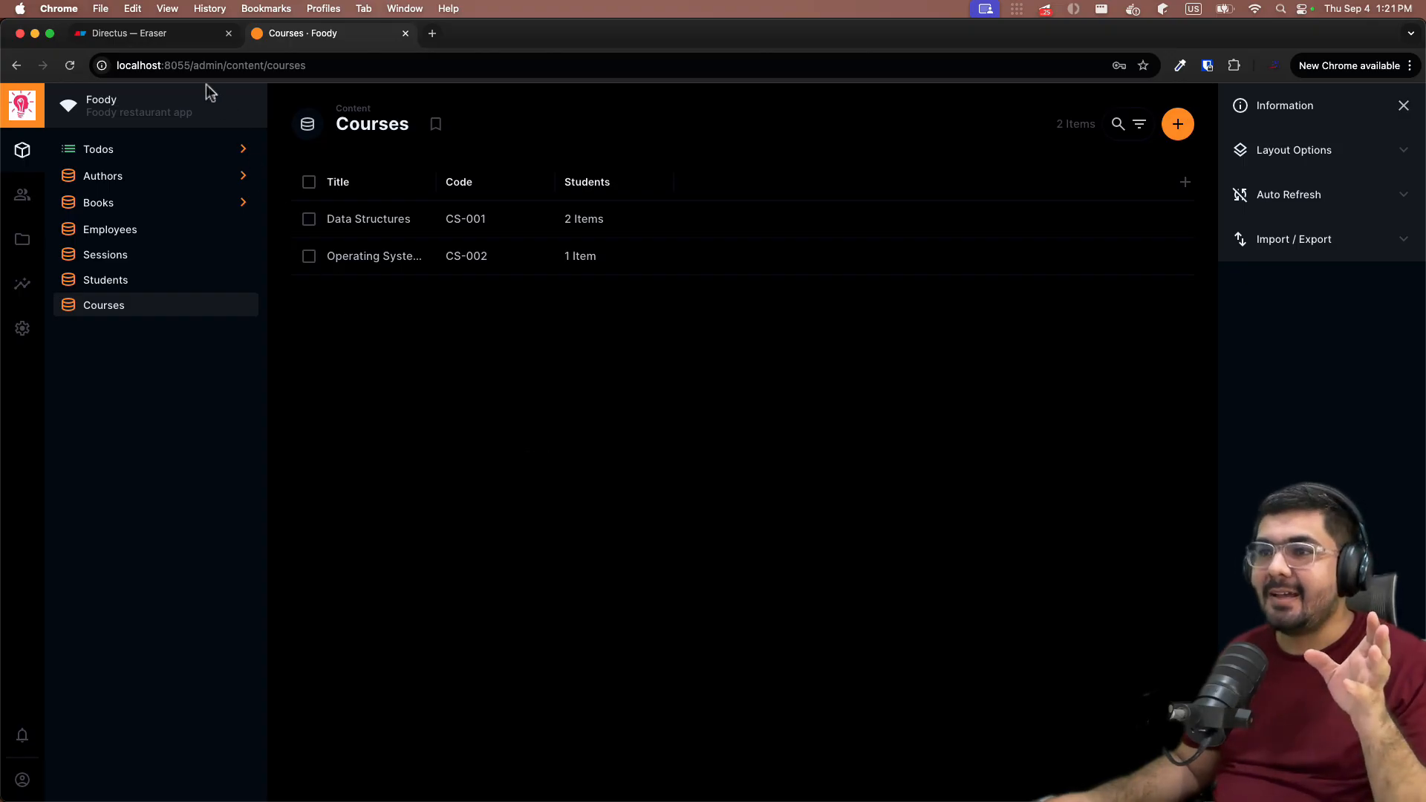
pyautogui.click(152, 33)
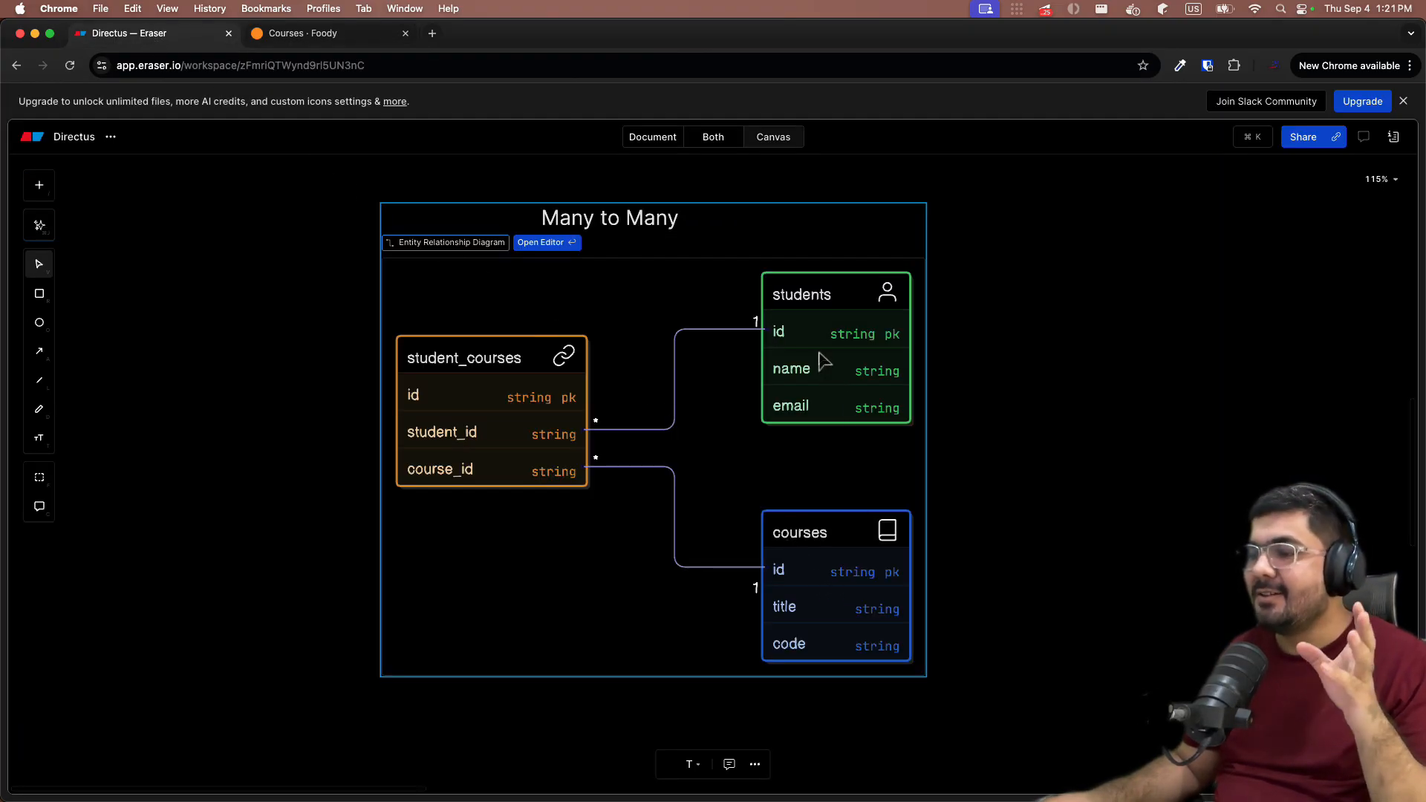
pyautogui.click(311, 35)
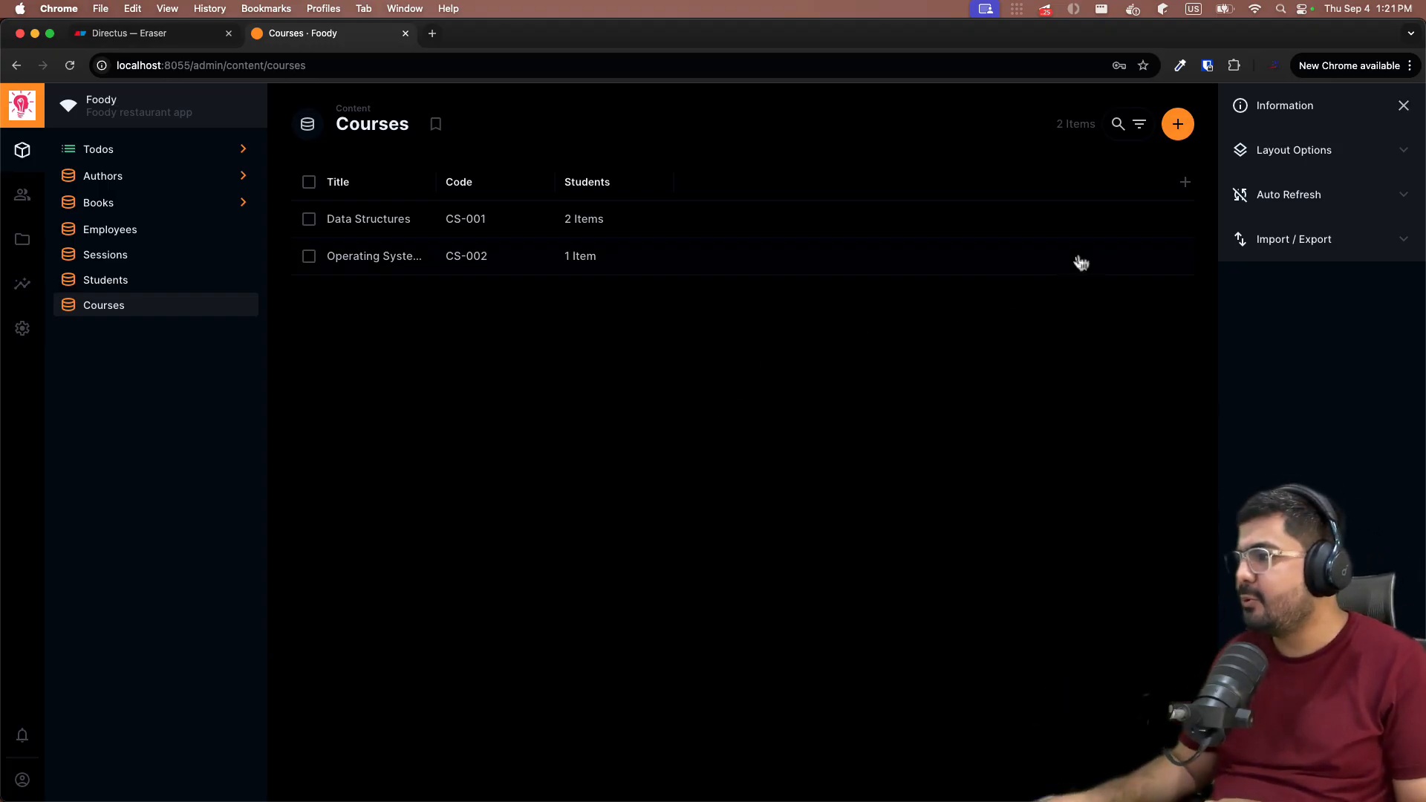
pyautogui.click(1184, 182)
pyautogui.scroll(-1, 1053, 386)
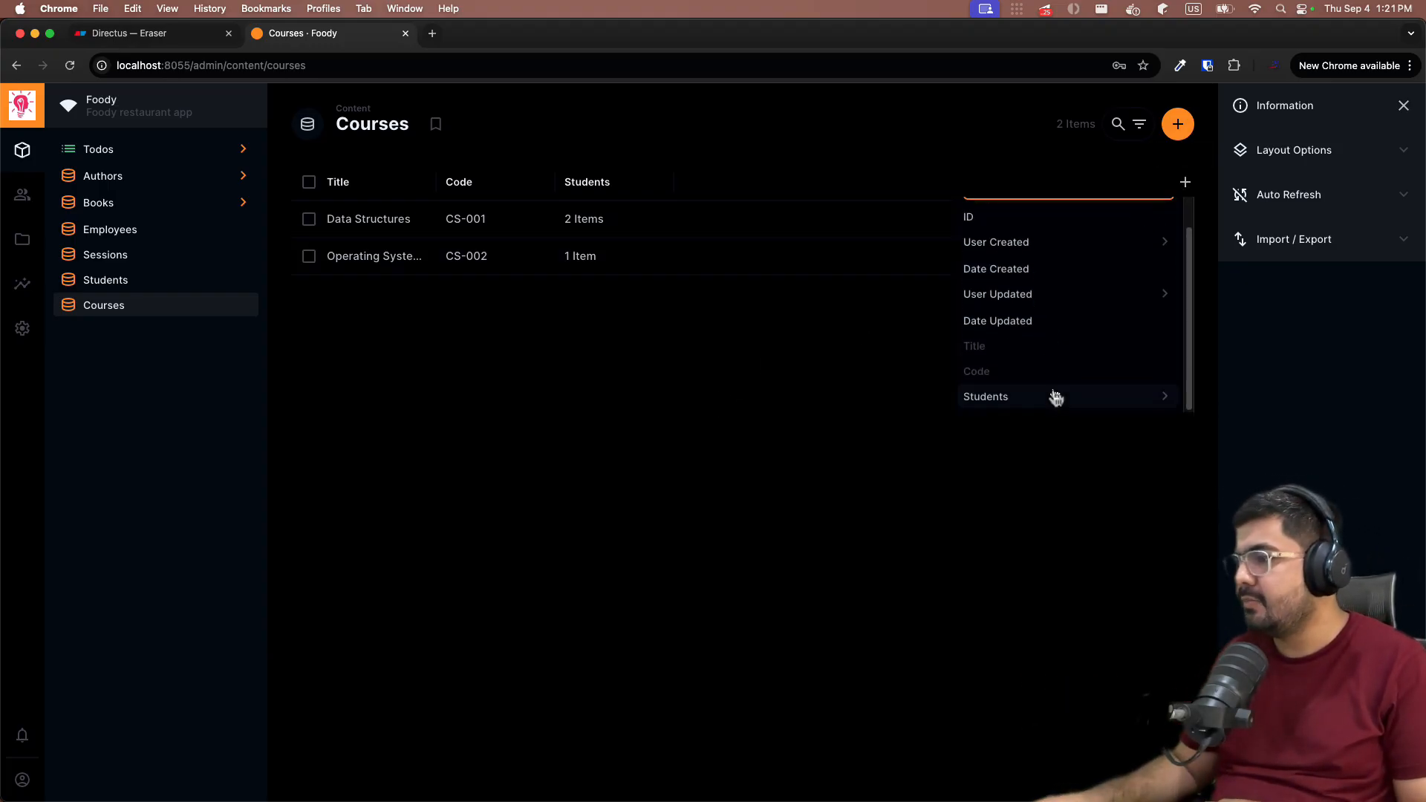
pyautogui.click(735, 416)
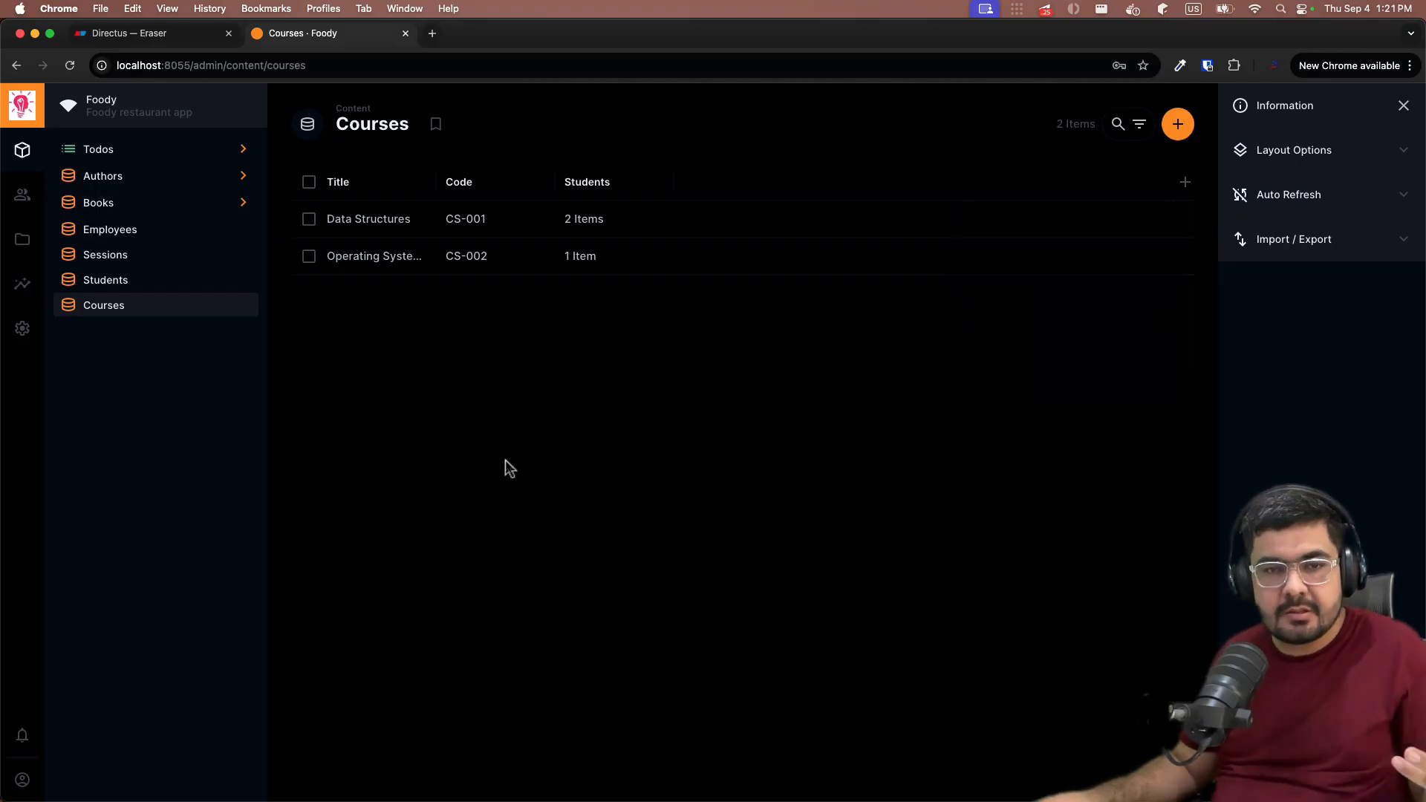